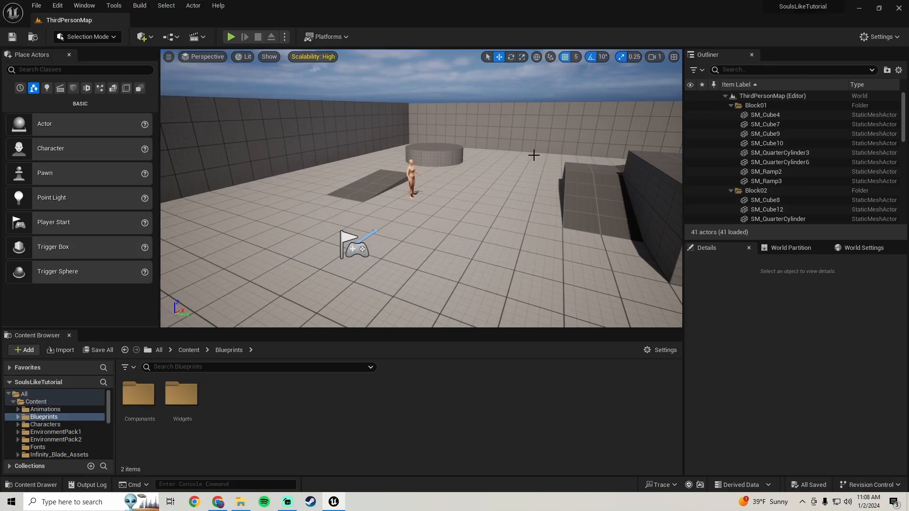
Open the MainMenu level from the Content folder.
left_click(61, 402)
scroll(236, 426, "down", 3)
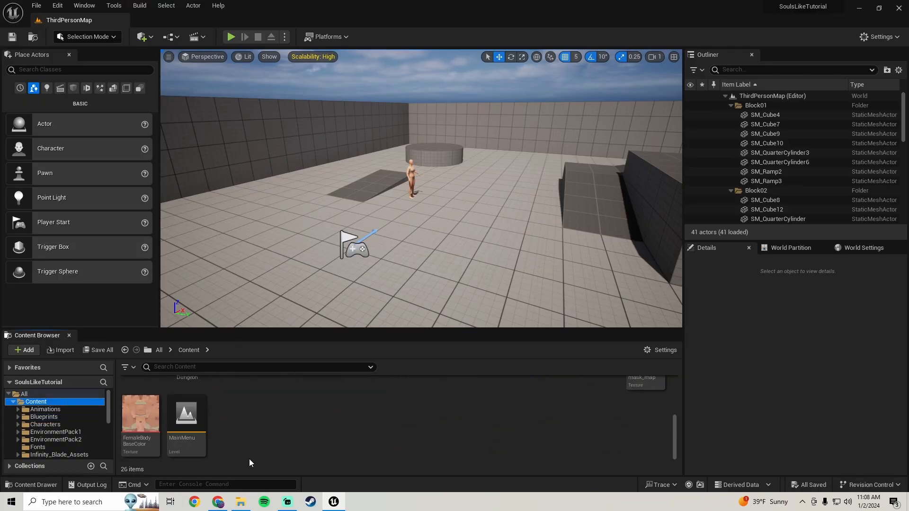
double_click(186, 419)
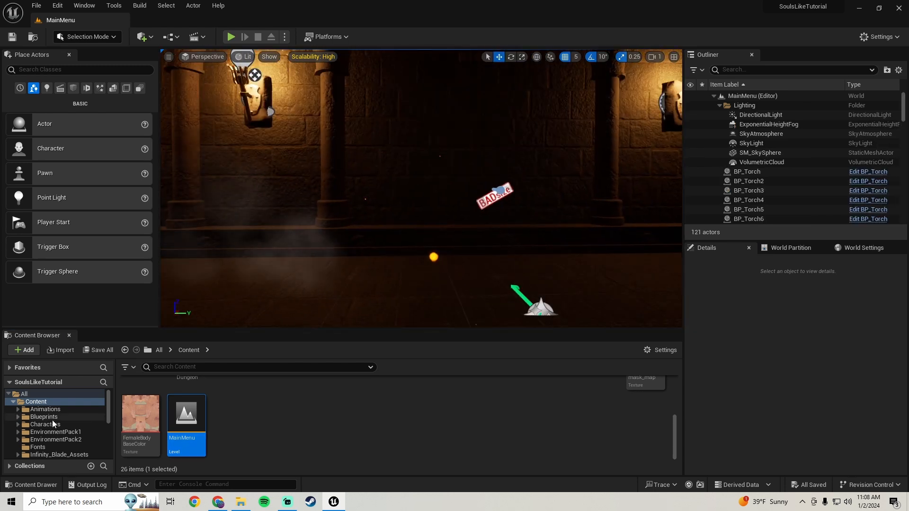
Open the MainMenu_W widget blueprint from the Widgets folder inside Blueprints.
left_click(44, 417)
double_click(181, 396)
double_click(142, 410)
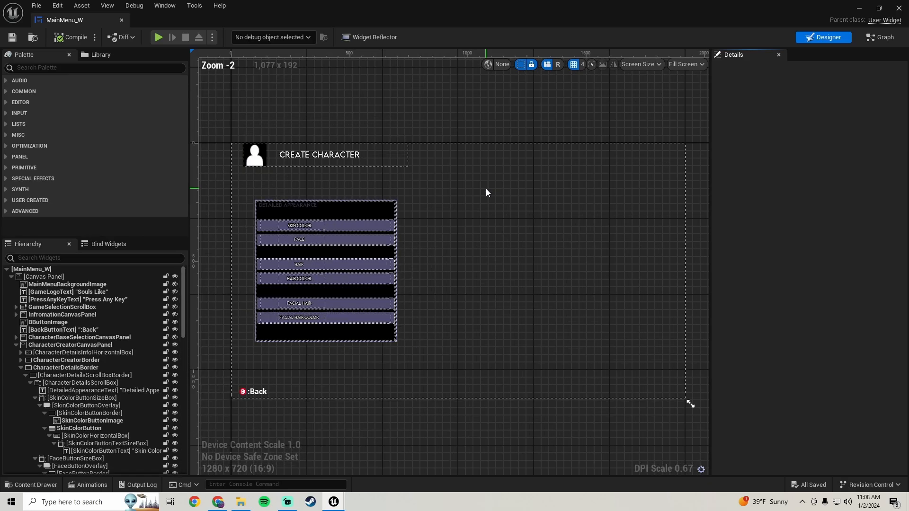
Collapse the CharacterDetailsBorder and AgeTypeBorder branches in the widget hierarchy.
scroll(445, 215, "down", 5)
mouse_move(442, 215)
right_mouse_down()
mouse_move(471, 184)
mouse_move(442, 202)
right_mouse_up()
scroll(442, 203, "up", 4)
scroll(442, 203, "up", 4)
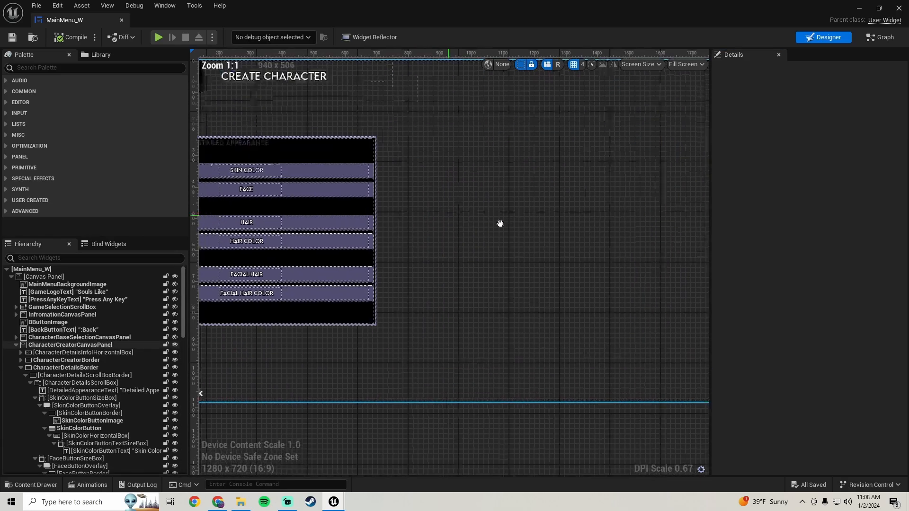
scroll(473, 218, "down", 1)
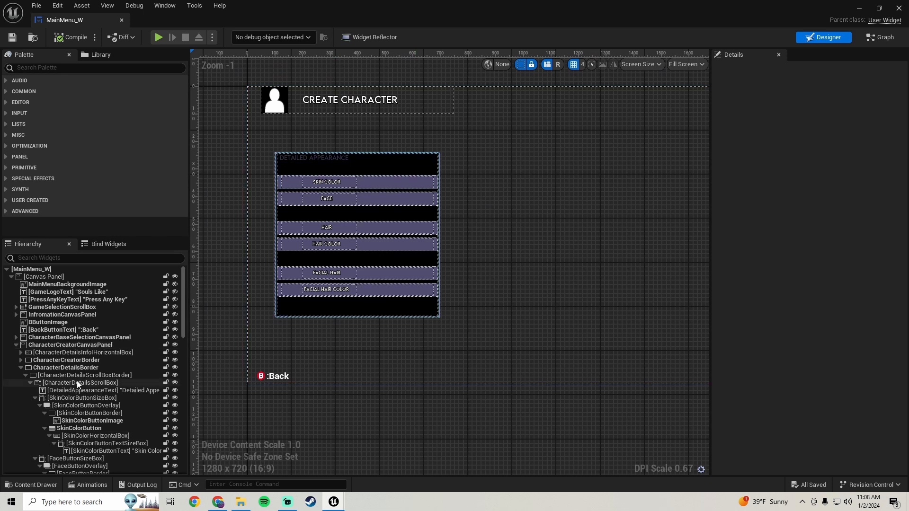
left_click(21, 367)
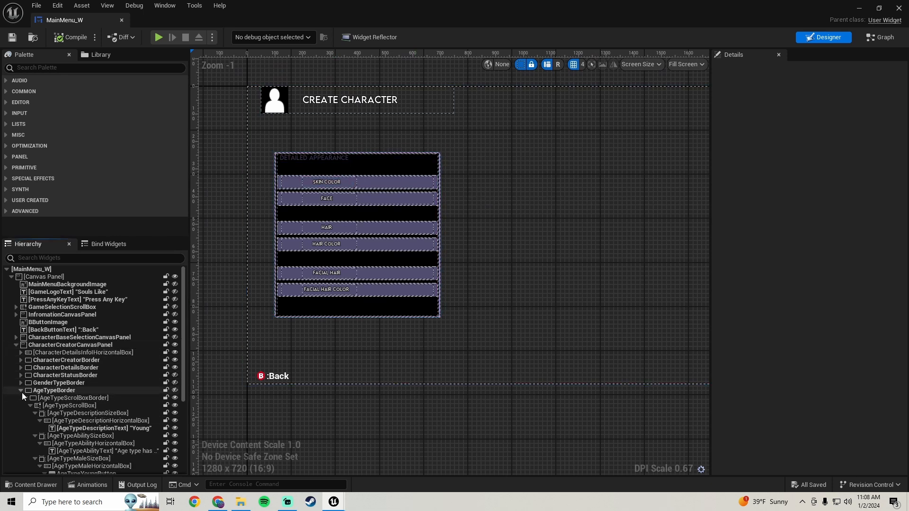
left_click(21, 390)
Preview the AgeTypeBorder and GenderTypeBorder panels on the canvas one after the other, hiding each again.
left_click(61, 390)
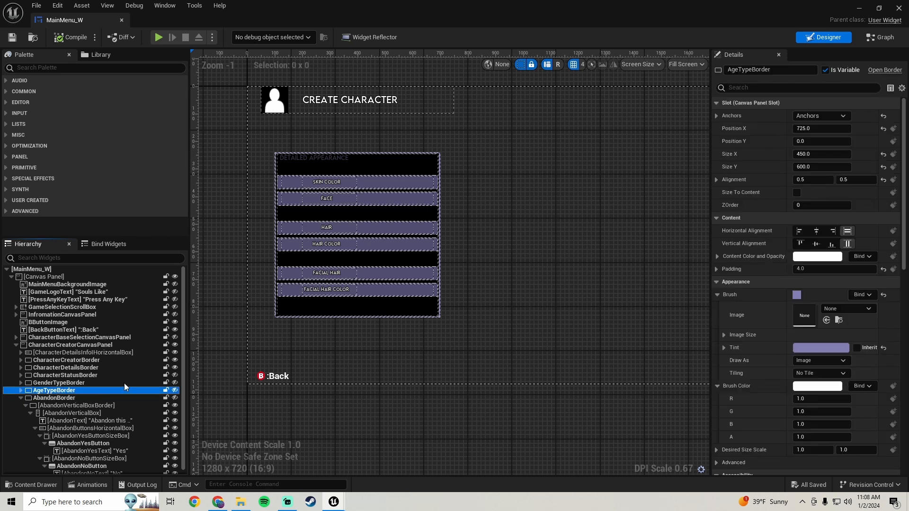
left_click(175, 391)
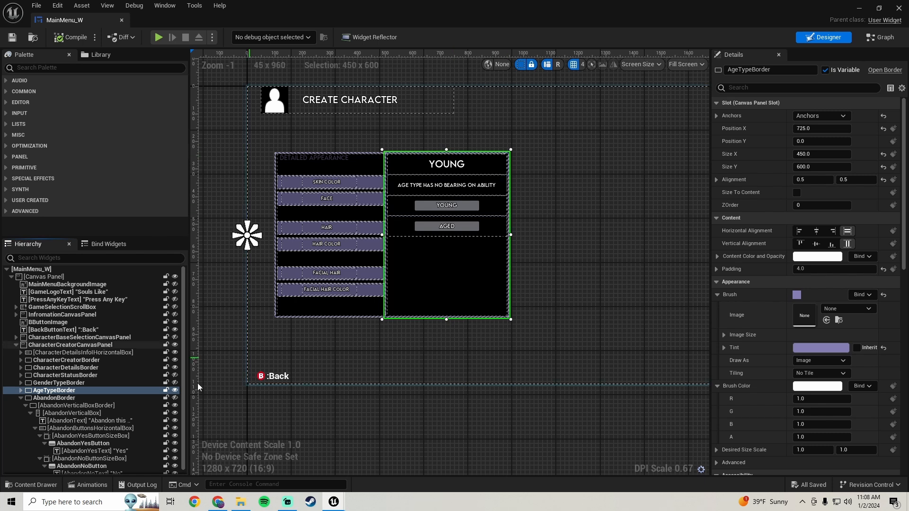
left_click(174, 390)
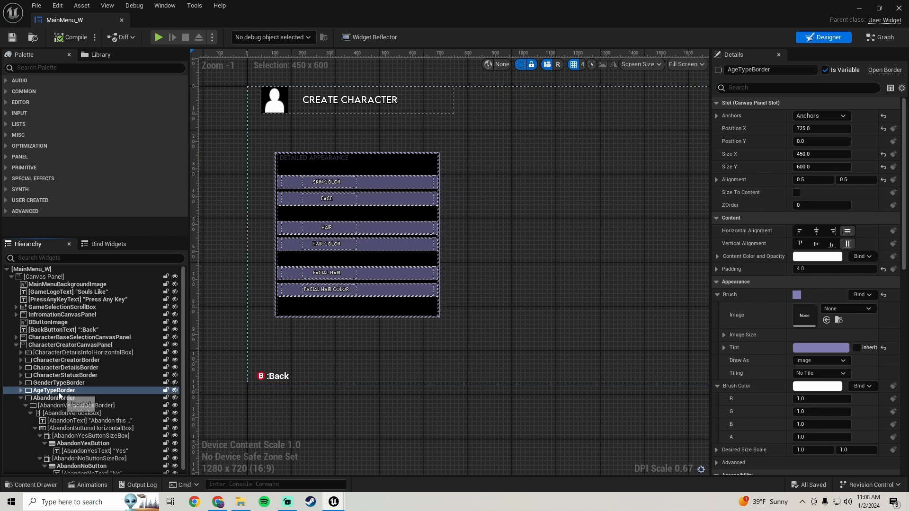
left_click(59, 393)
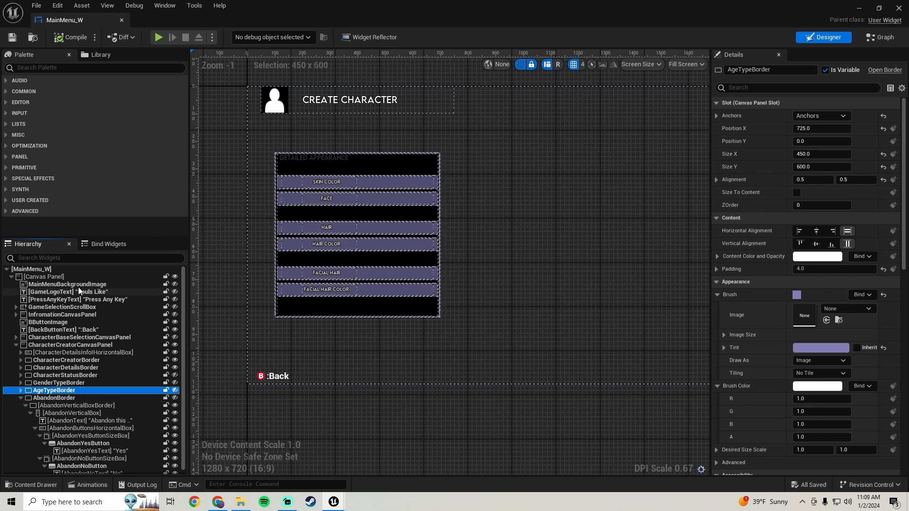
left_click(59, 383)
left_click(175, 382)
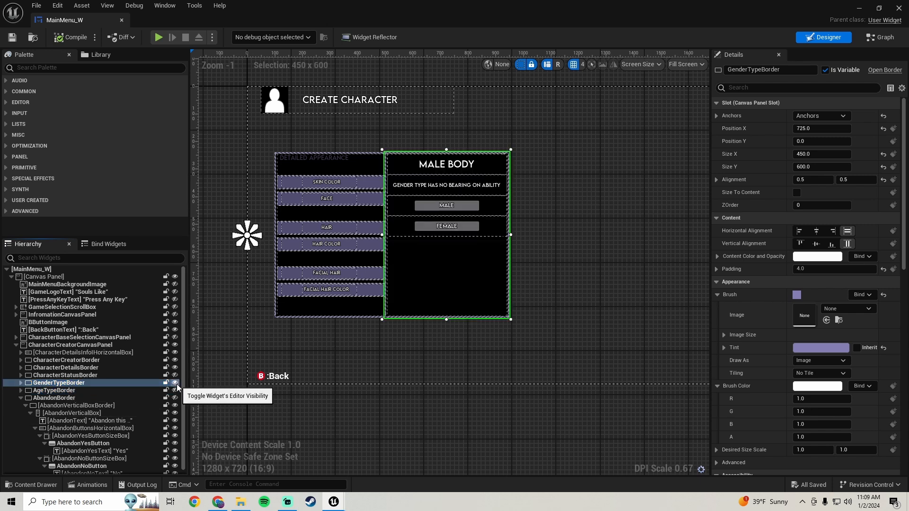
left_click(175, 382)
Make AgeTypeBorder visible in the designer and duplicate it.
left_click(175, 392)
left_click(94, 391)
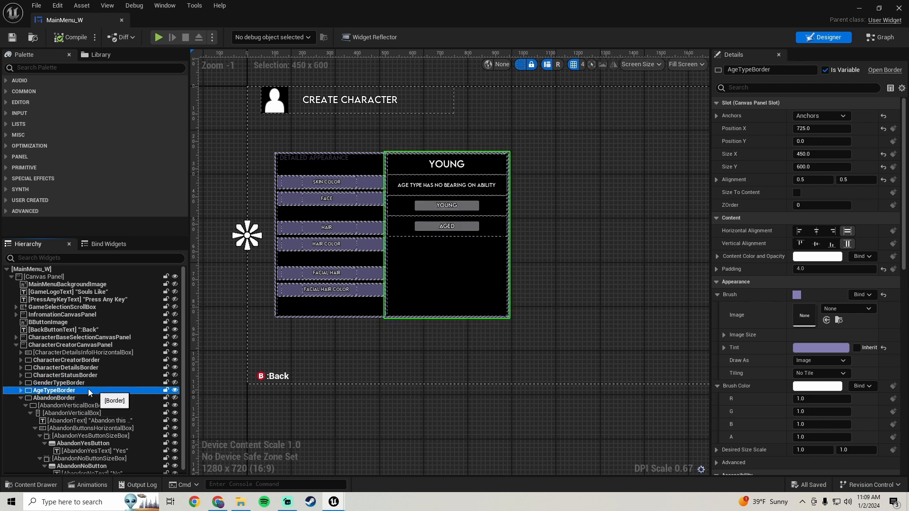
right_click(71, 392)
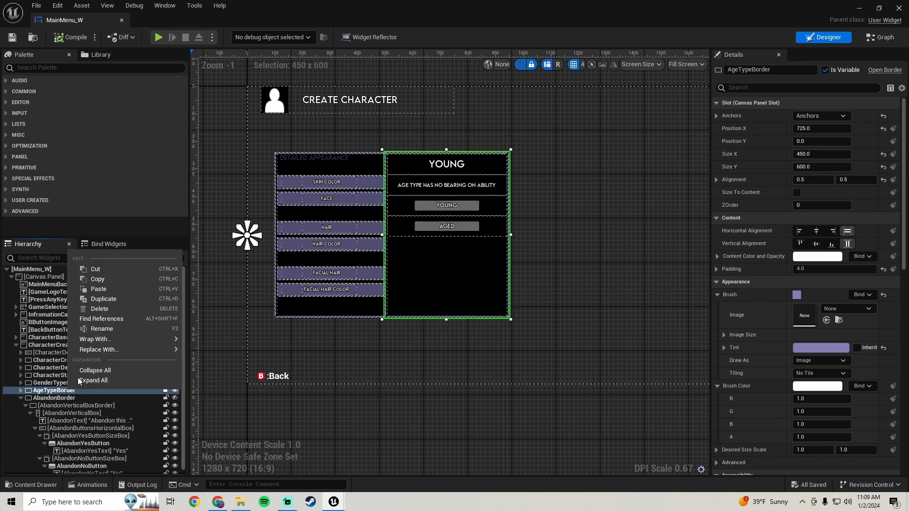
left_click(114, 300)
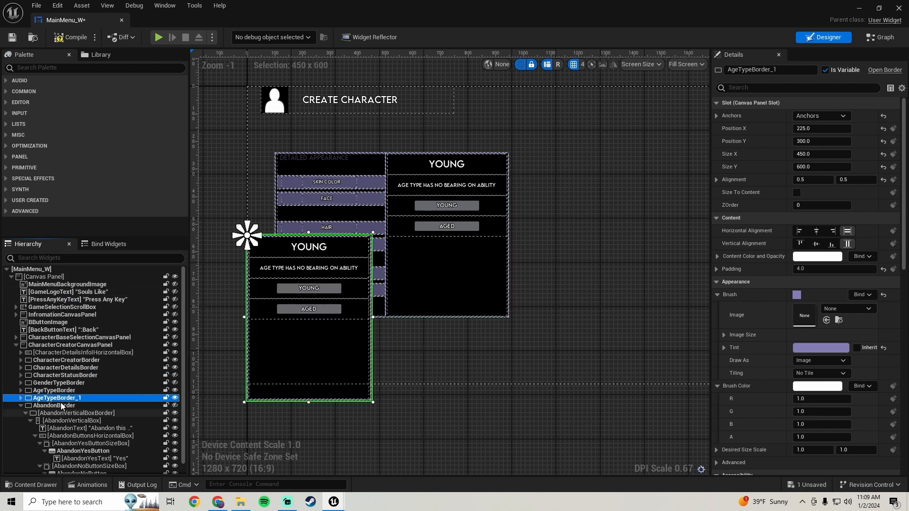
Align the duplicated age type border with the original by resetting Position Y to 0 and setting Position X to 725.
left_click(883, 142)
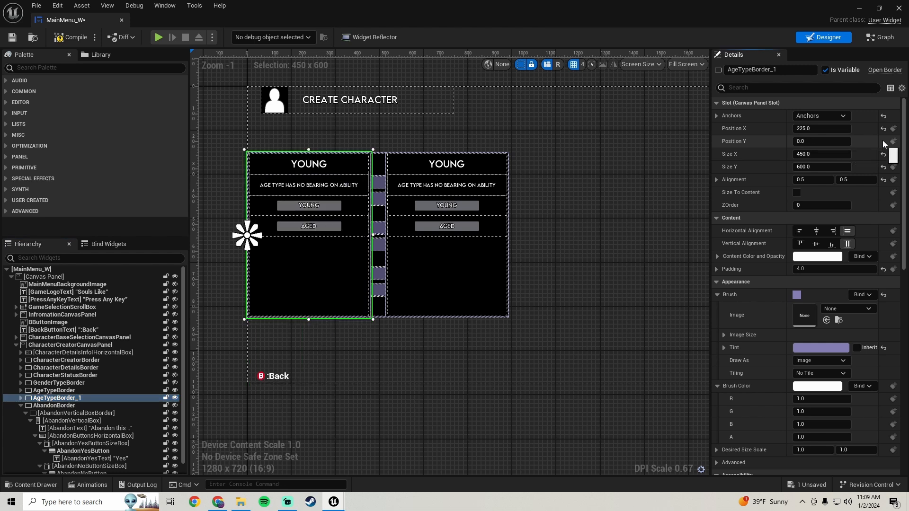
left_click(463, 268)
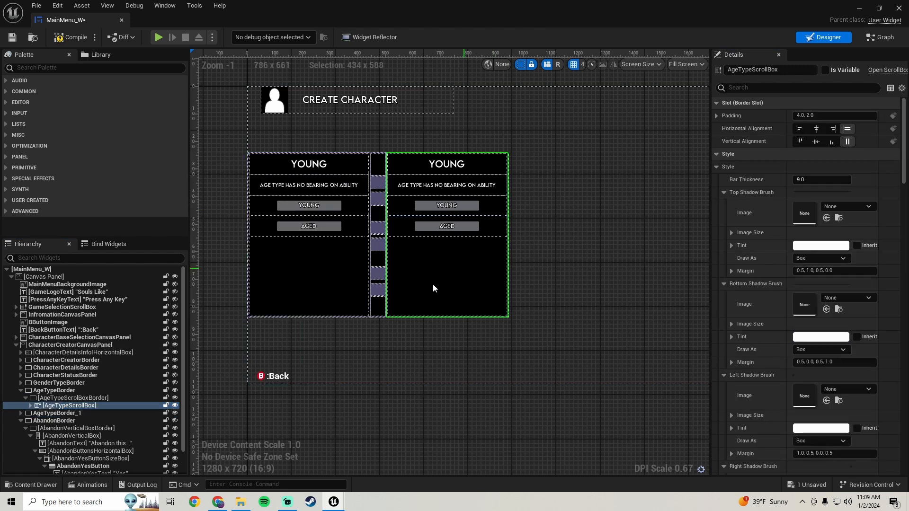
left_click(60, 391)
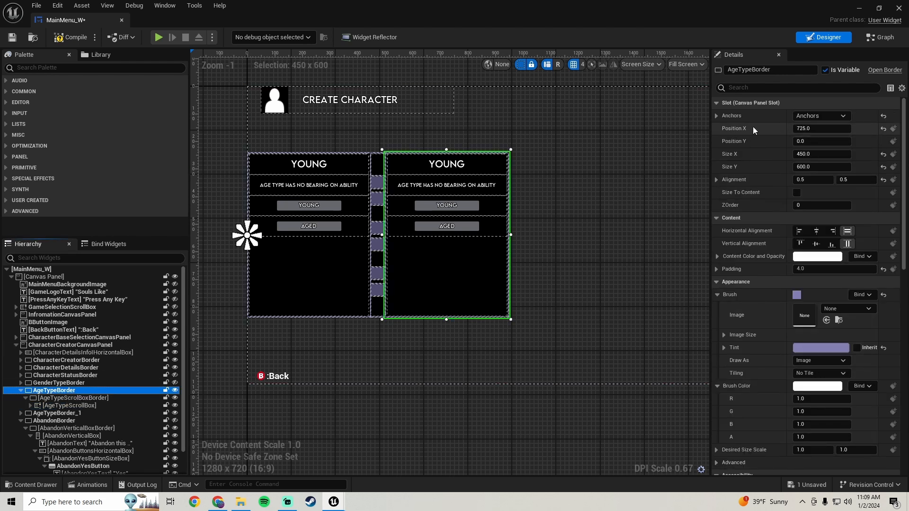
left_click(313, 270)
left_click(68, 413)
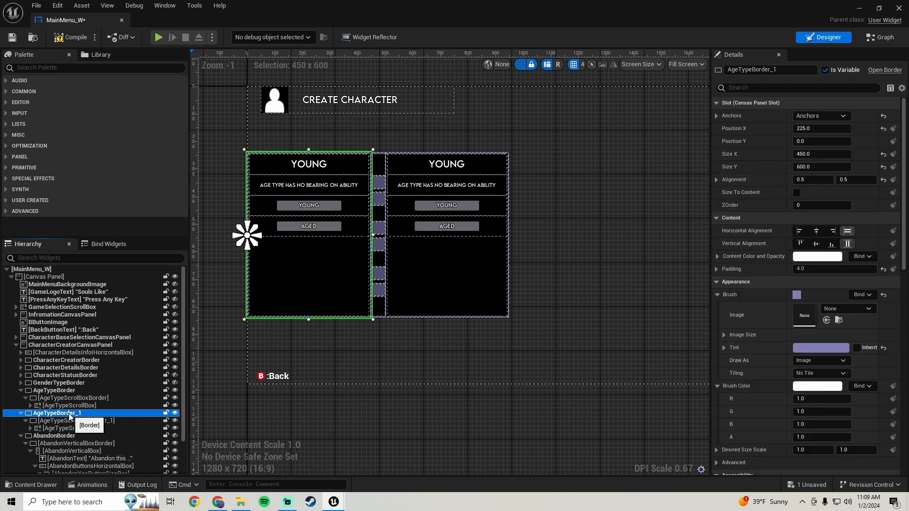
left_click(818, 128)
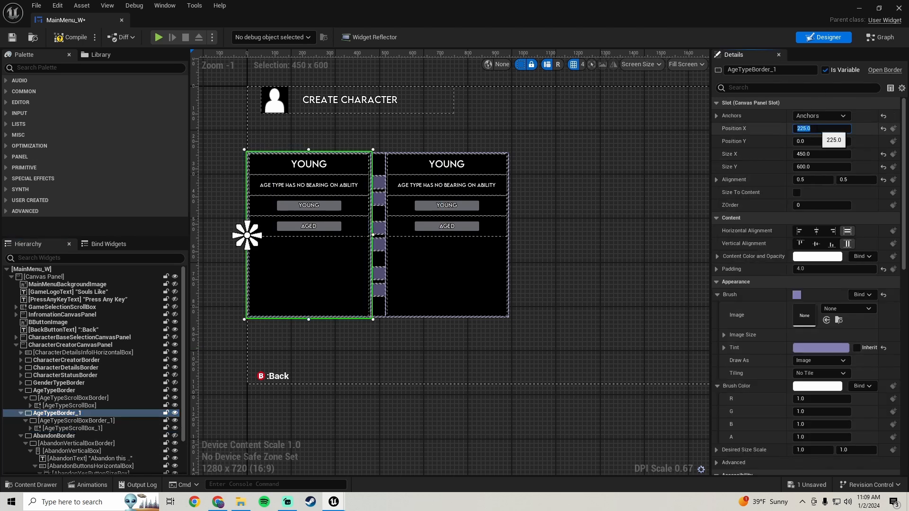
type("725")
key("Return")
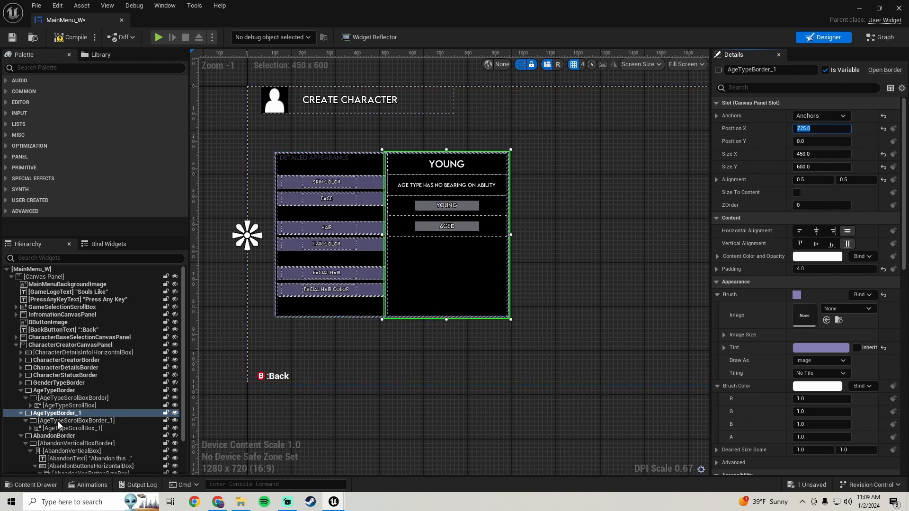
Hide the original AgeTypeBorder in the designer, and compile and save the widget.
left_click(174, 389)
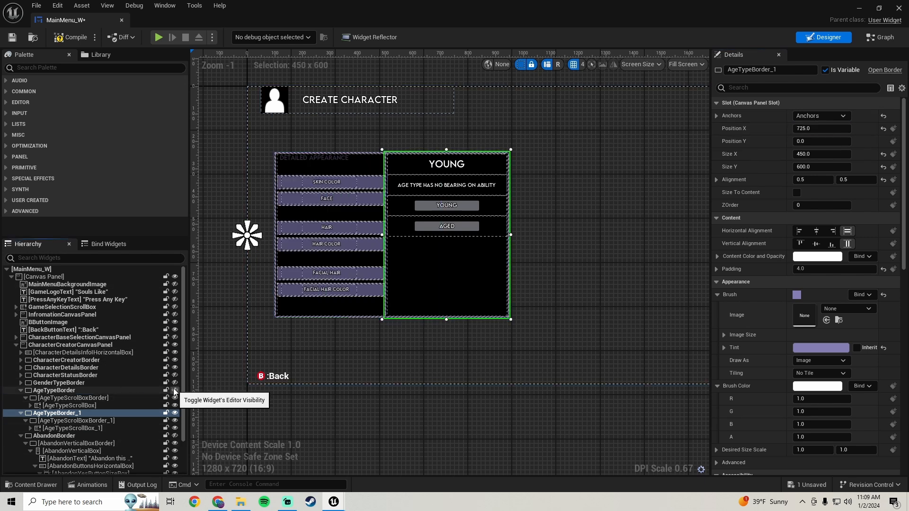
left_click(64, 40)
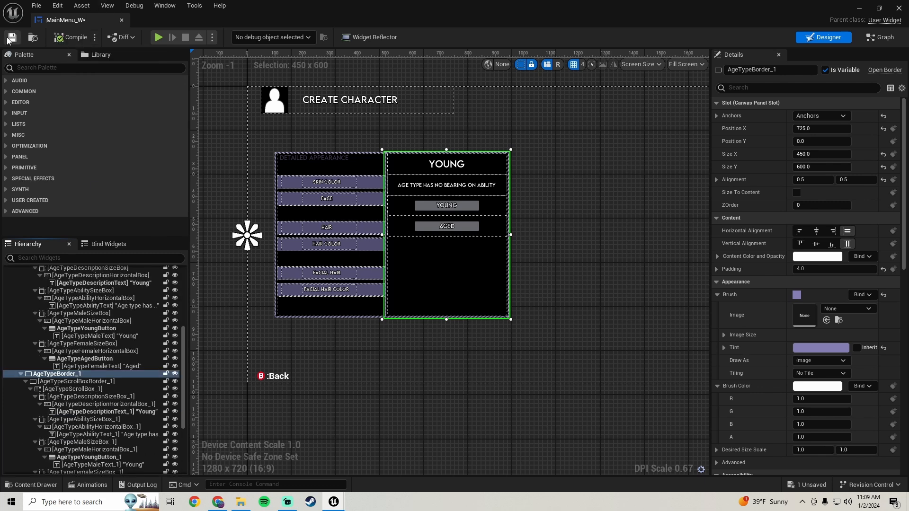
Collapse the original AgeTypeBorder branch and rename the duplicated border SkinColorBorder.
left_click(444, 279)
scroll(97, 371, "up", 5)
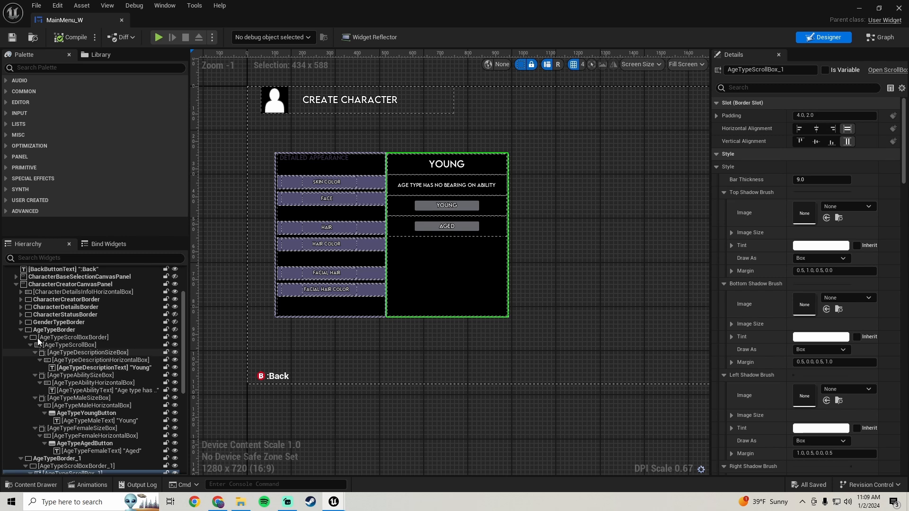
left_click(20, 329)
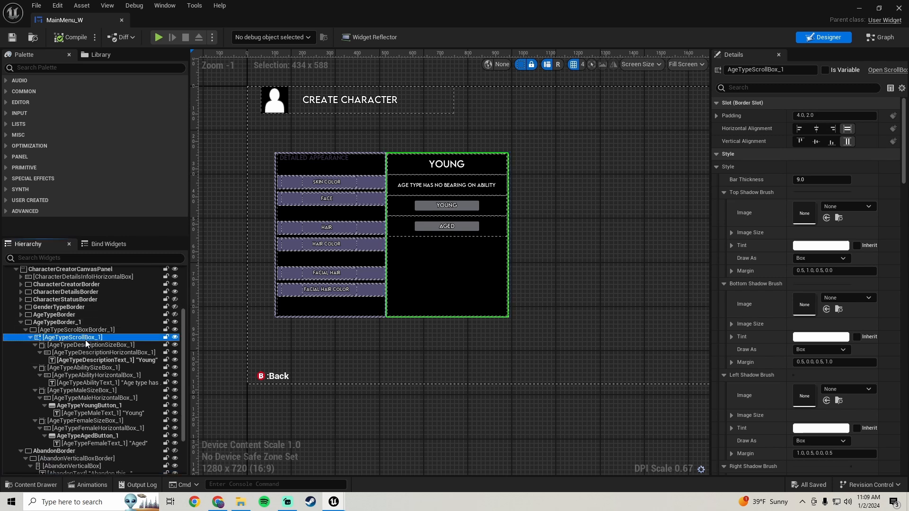
left_click(63, 323)
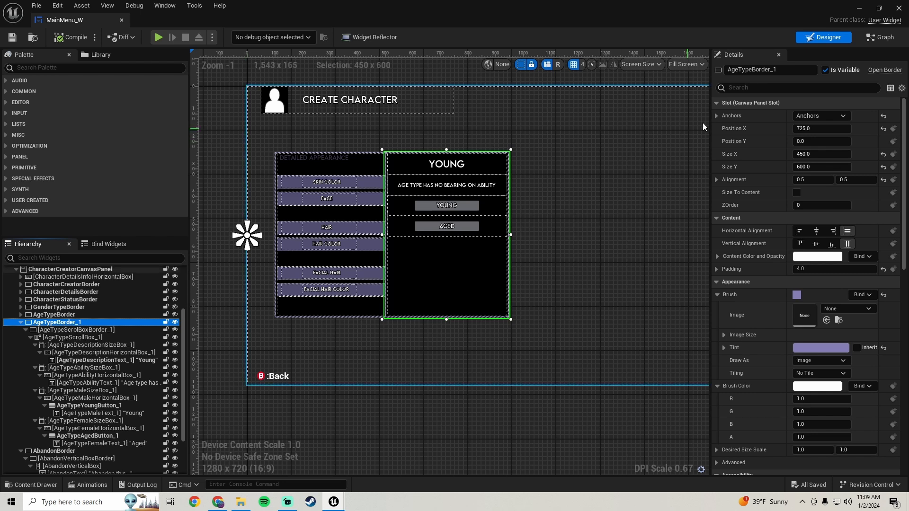
left_click(785, 70)
double_click(785, 70)
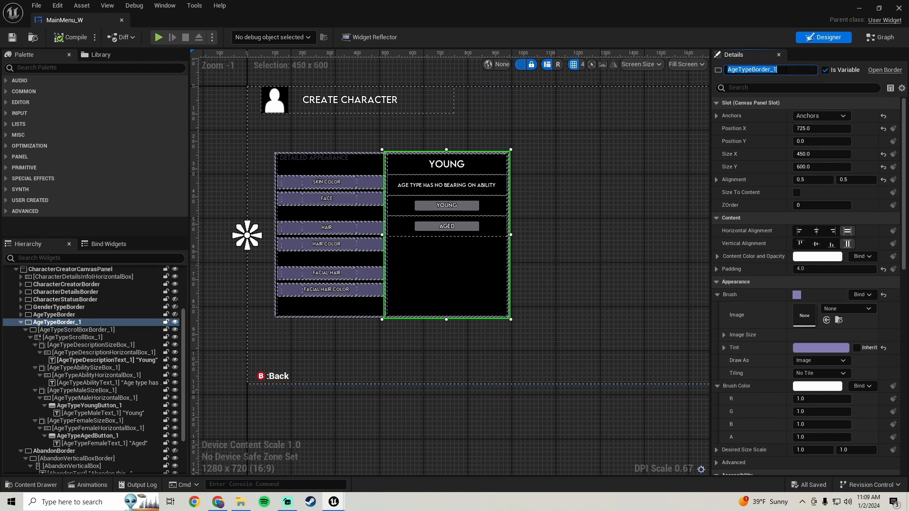
type("SkinColorBorder")
key("Return")
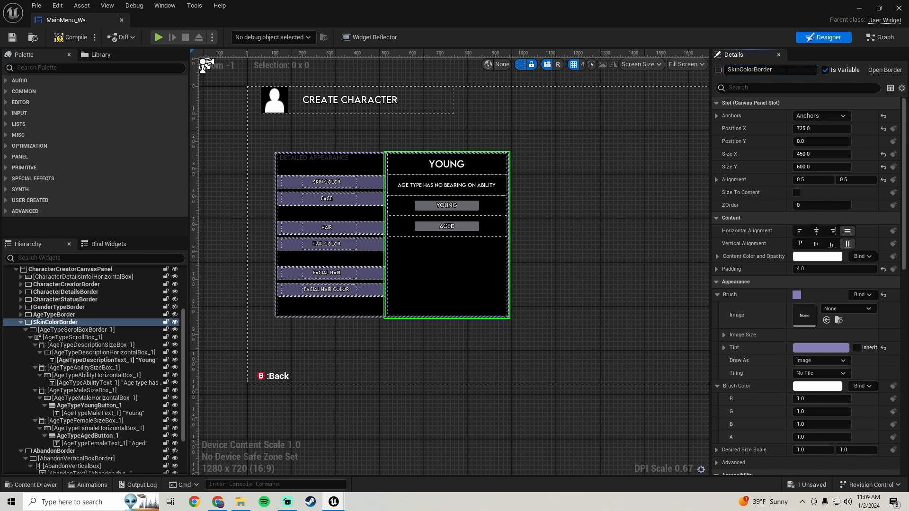
Rename the inner border directly under SkinColorBorder as SkinColorScrollBoxBorder.
left_click(86, 330)
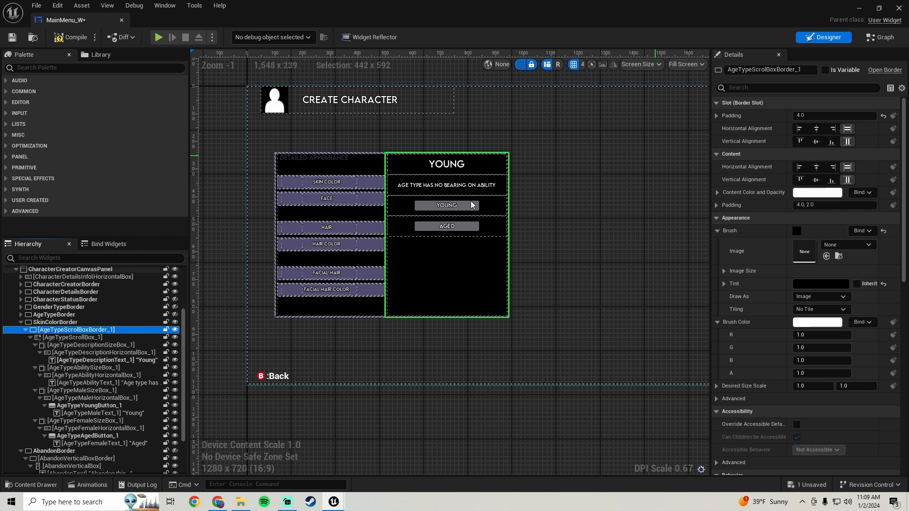
left_click(804, 70)
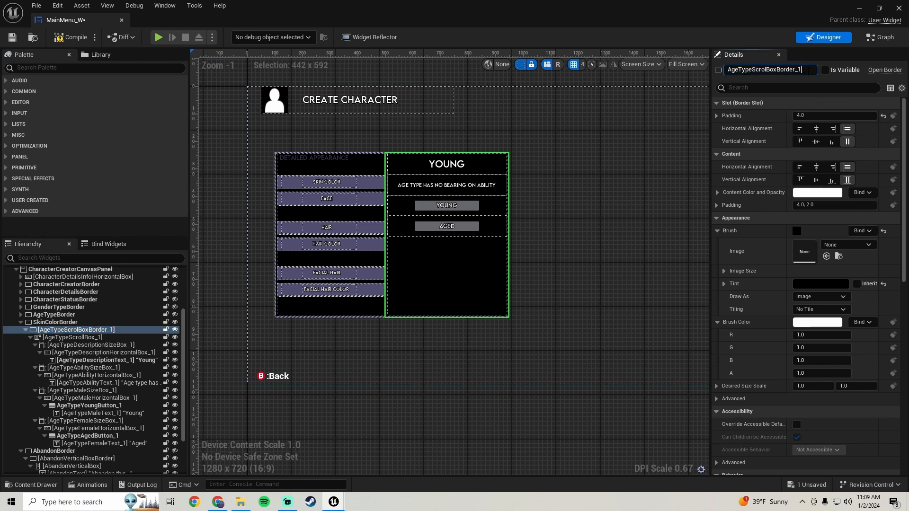
key("BackSpace")
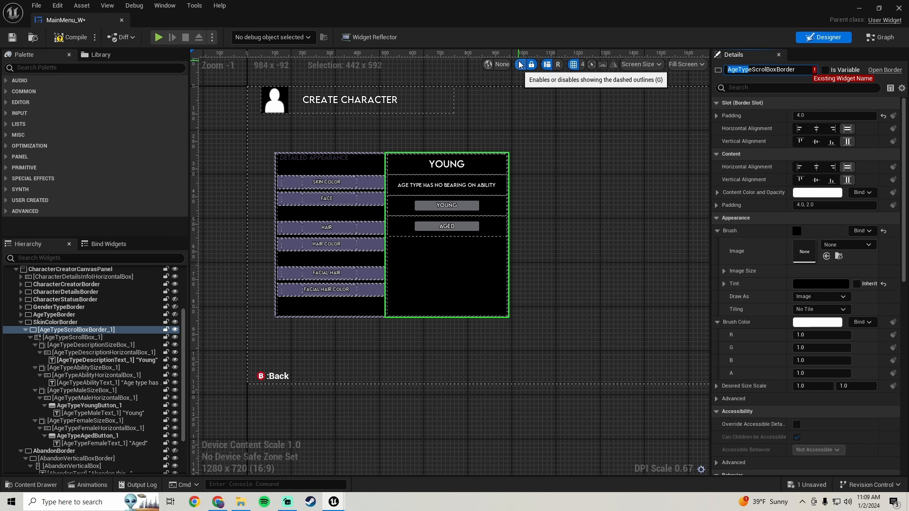
key("BackSpace")
type("Skin")
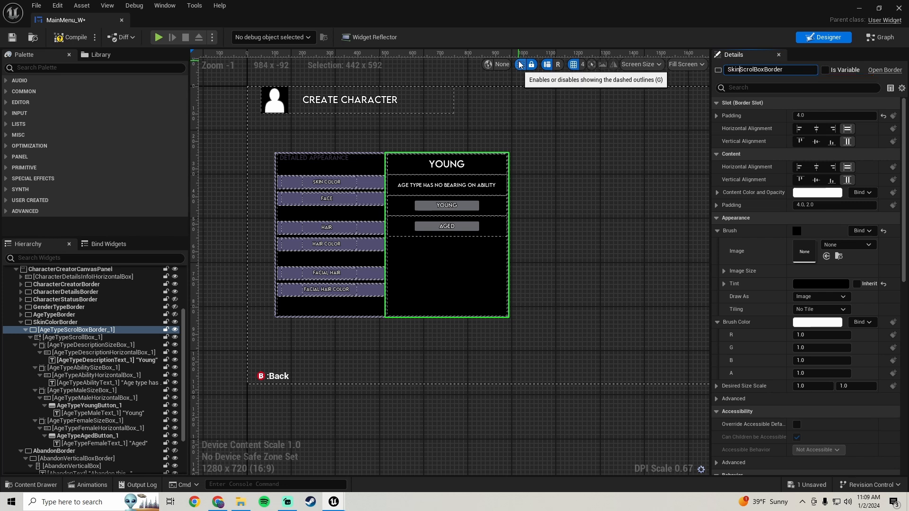
type("Color")
key("Return")
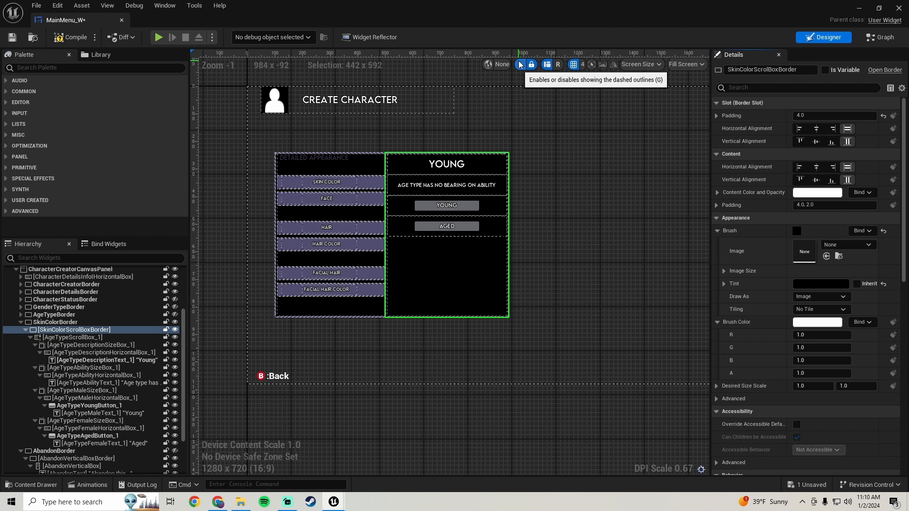
Rename the duplicated scroll box inside SkinColorScrollBoxBorder as SkinColorScrollBox.
left_click(94, 338)
left_click(766, 69)
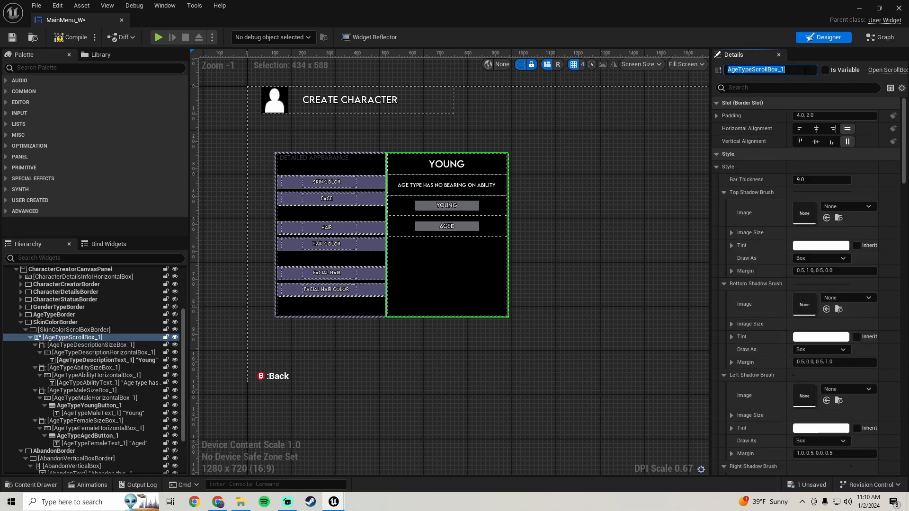
left_click(805, 70)
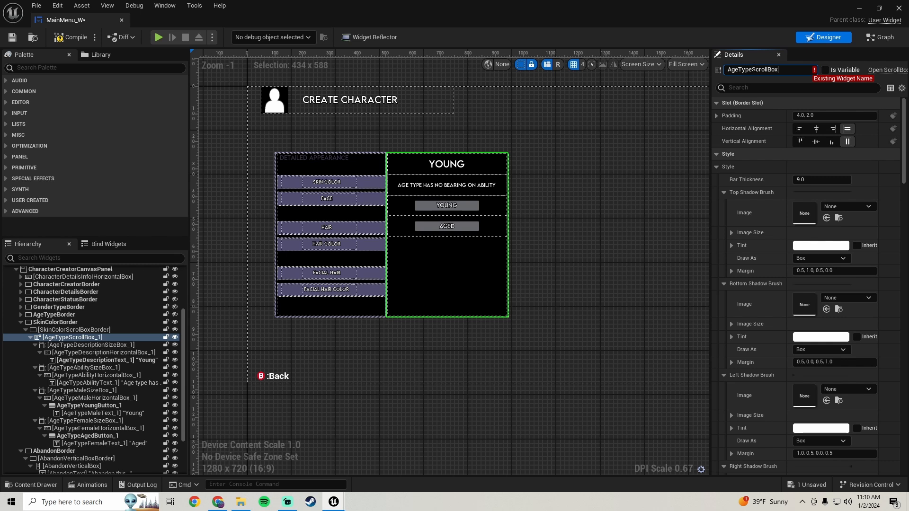
left_click_drag(751, 70, 726, 70)
type("SkinColor")
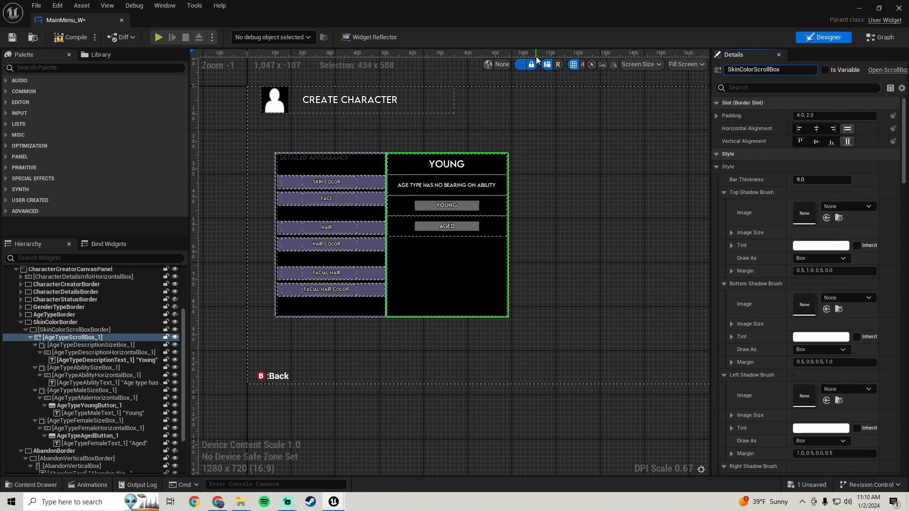
key("Return")
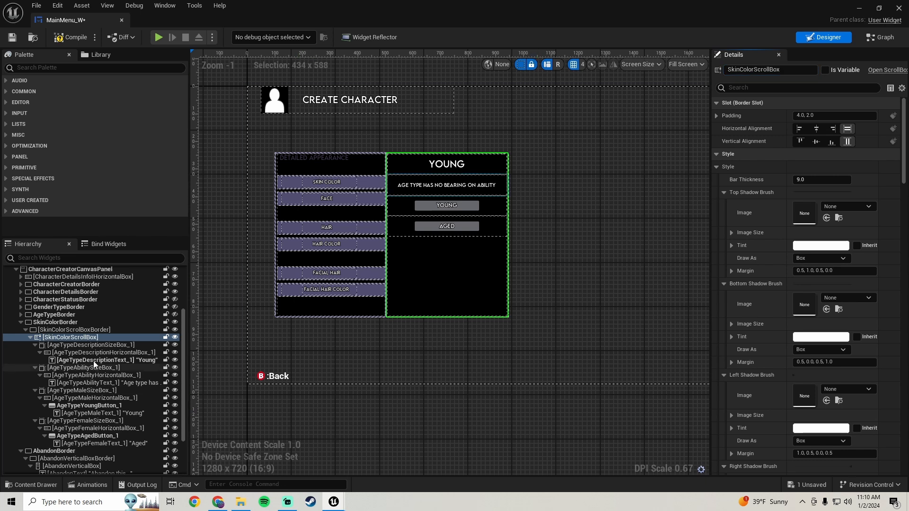
Rename the description size box under SkinColorScrollBox as AdjustSkinColorSizeBox.
left_click(98, 344)
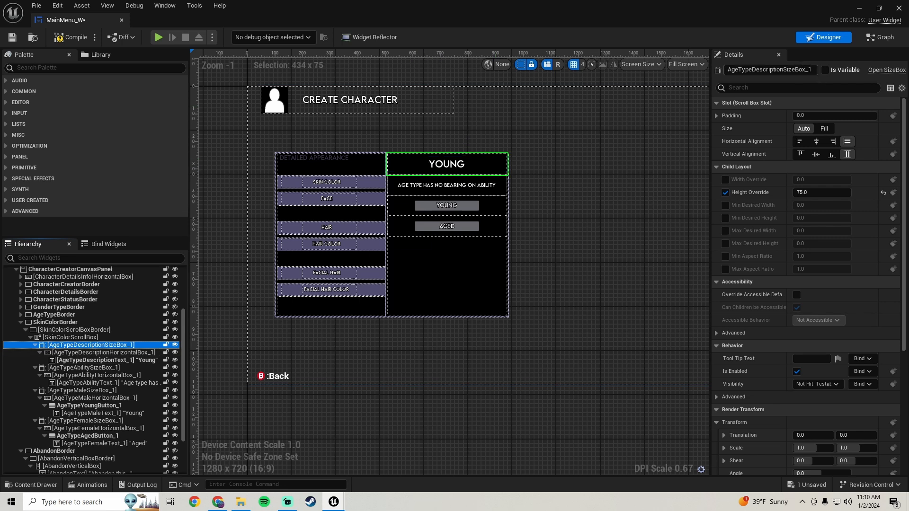
left_click(797, 71)
key("Right")
key("BackSpace")
key("BackSpace")
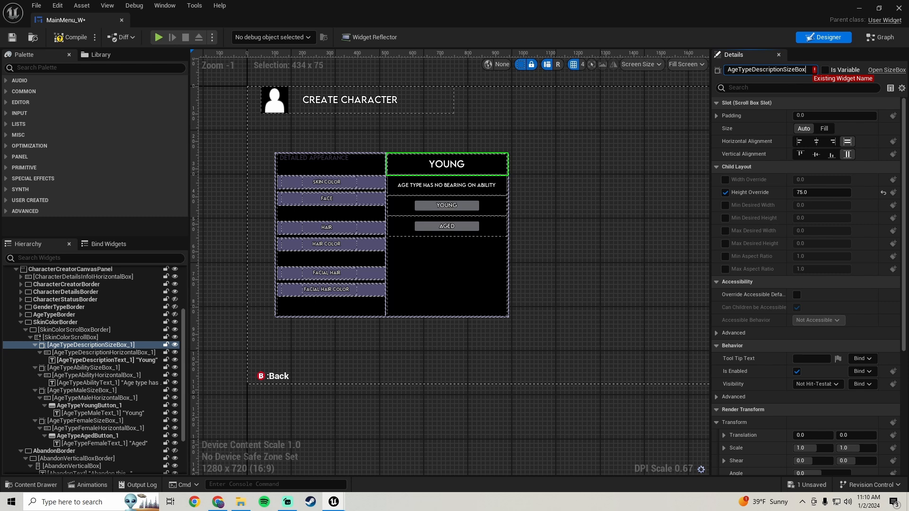
left_click_drag(743, 70, 599, 59)
left_click_drag(783, 70, 581, 59)
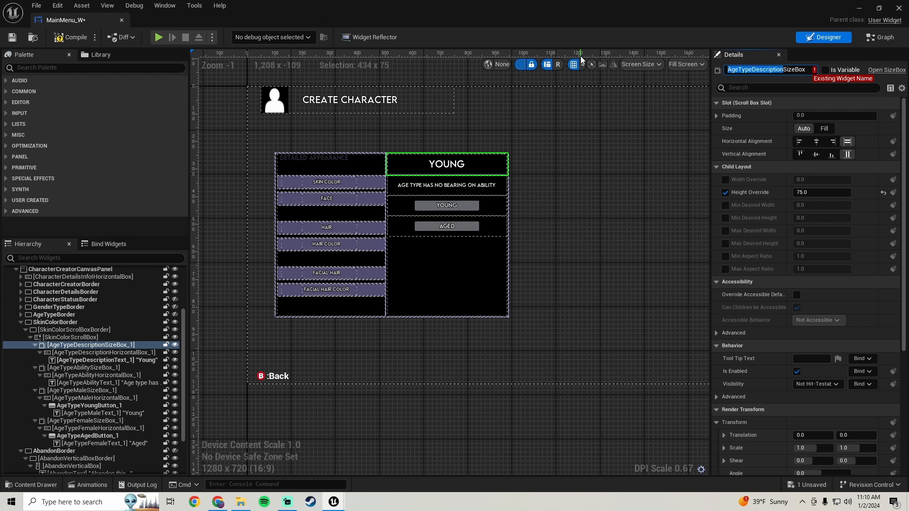
type("AdjustSkinColorSizeBox")
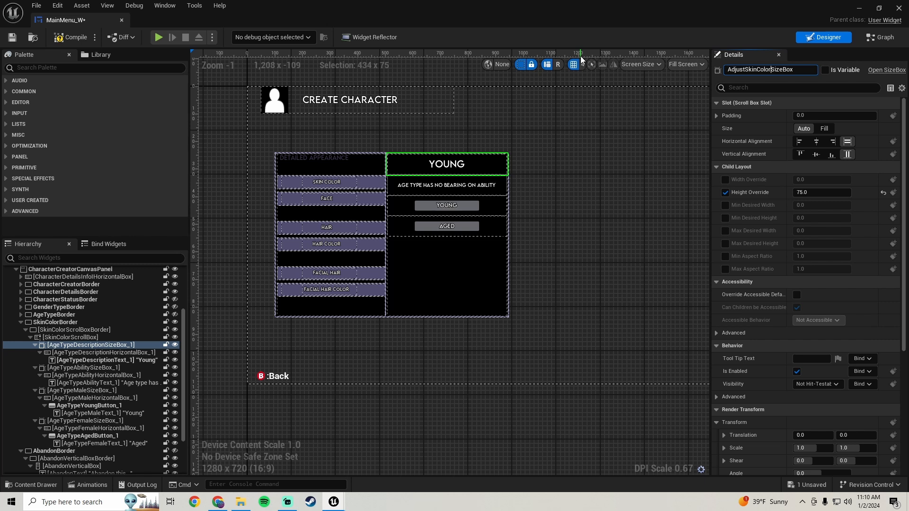
key("Return")
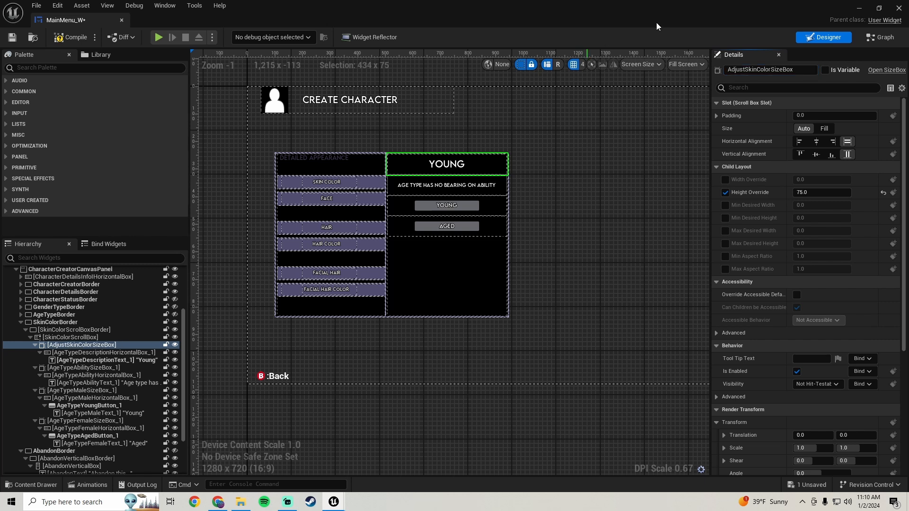
Rename the horizontal box inside AdjustSkinColorSizeBox as AdjustSkinColorHorizontalBox.
left_click(107, 353)
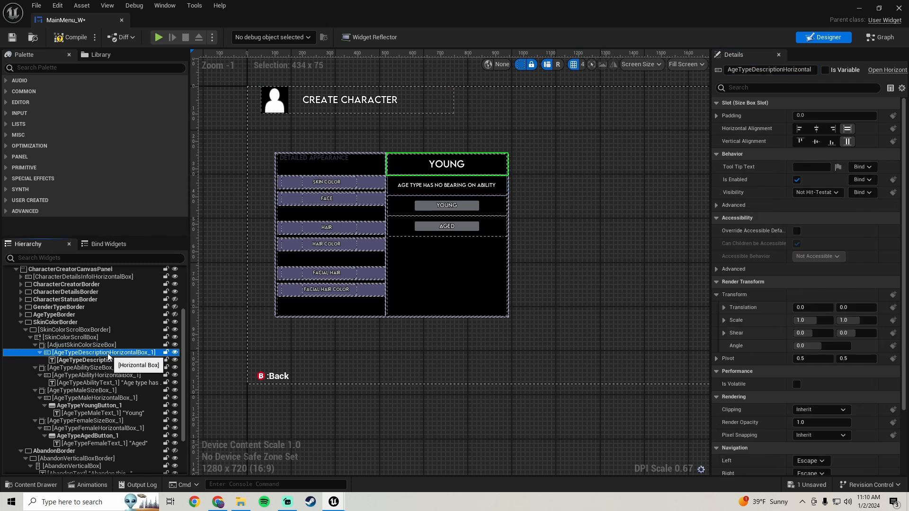
left_click(806, 71)
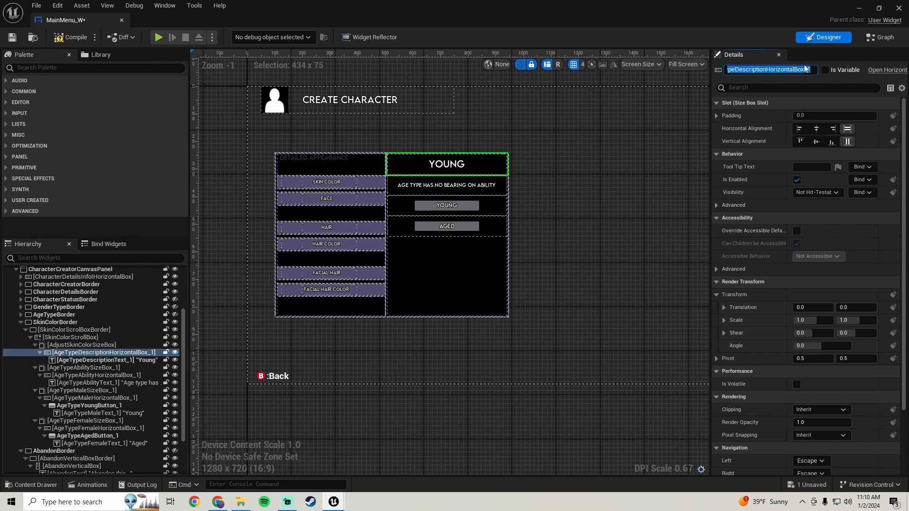
left_click(806, 71)
key("BackSpace")
key("BackSpace")
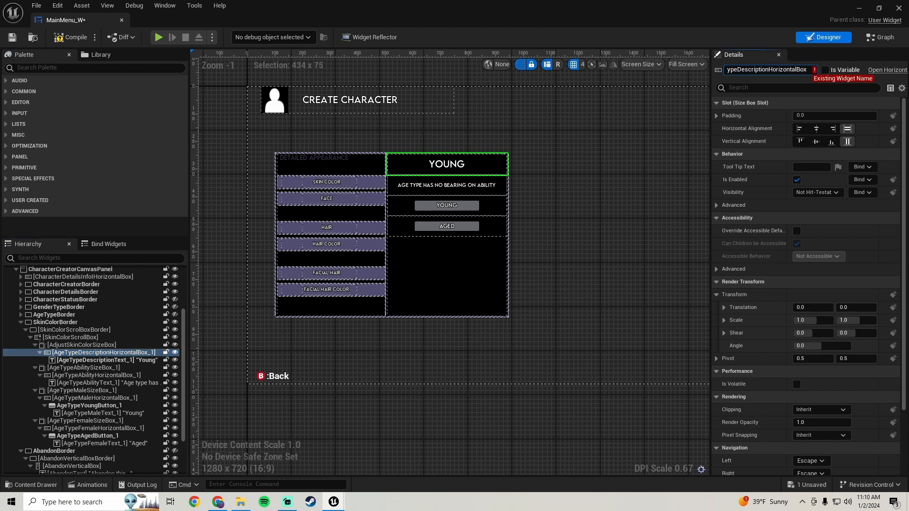
key("shift+Home")
key("shift+Home")
type("A")
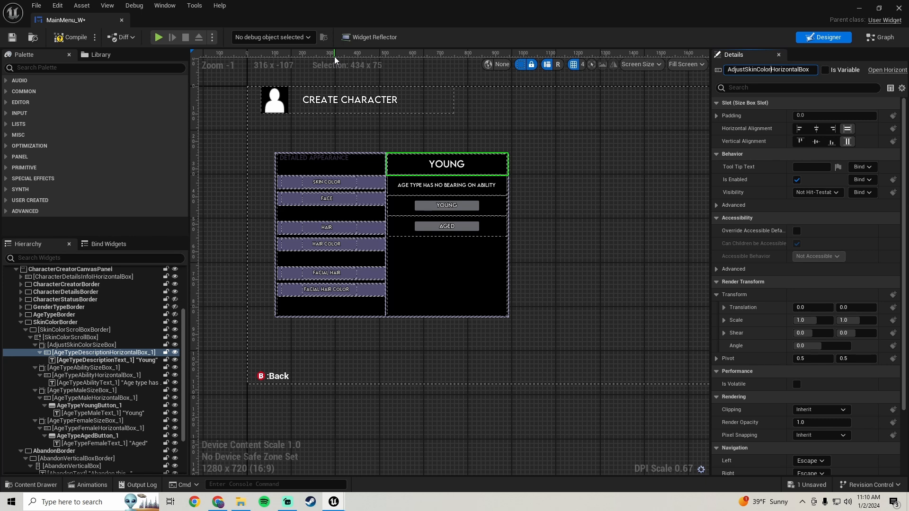
key("Return")
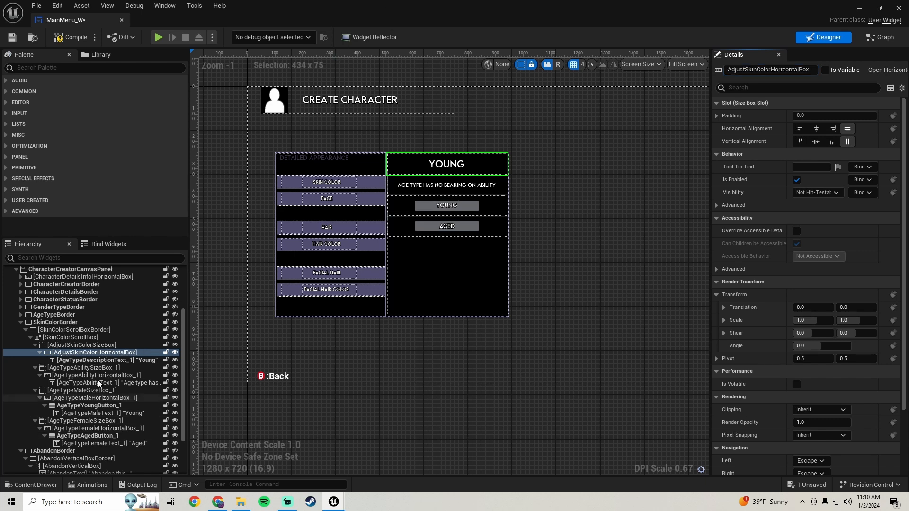
Delete the "Young" description text from AdjustSkinColorHorizontalBox and add a Button widget in its place.
left_click(105, 360)
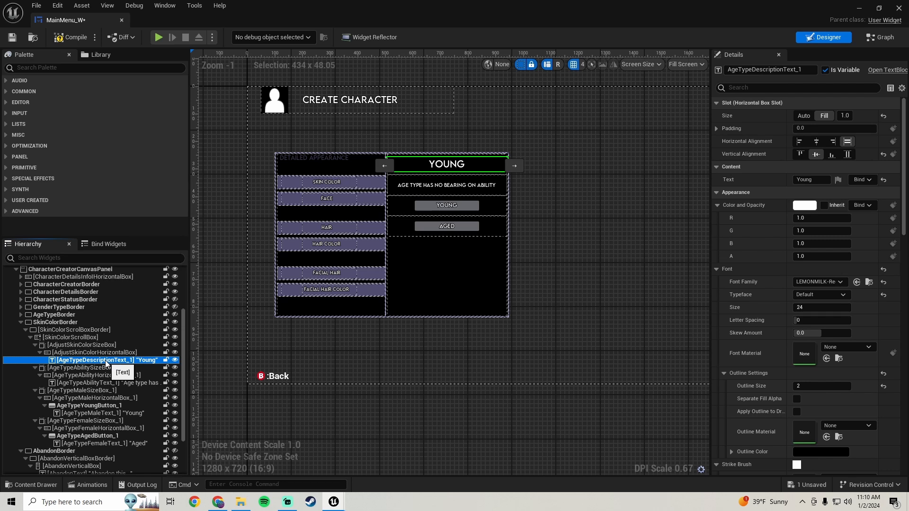
key("Delete")
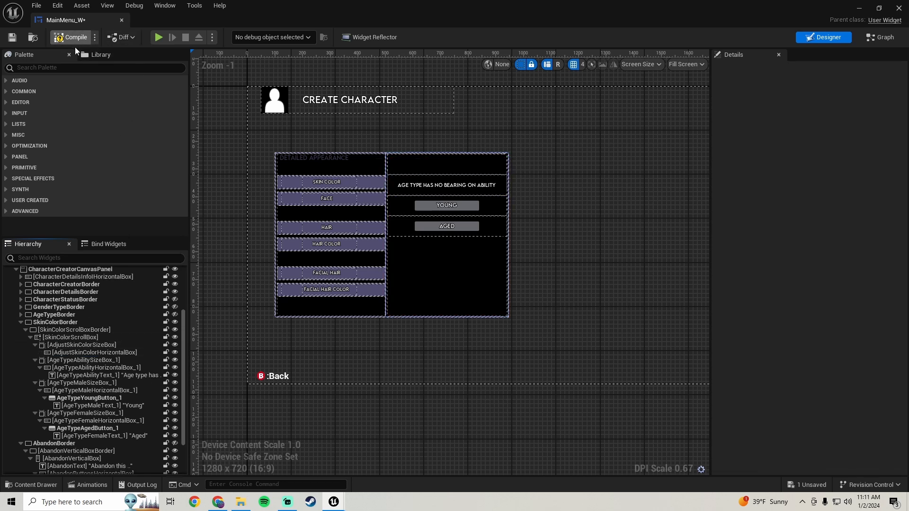
left_click(67, 67)
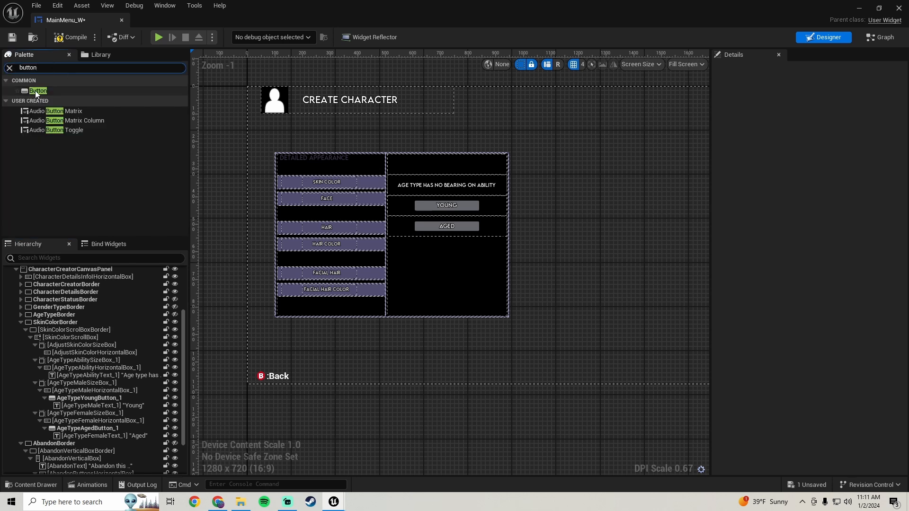
left_click_drag(37, 92, 93, 352)
Rename the new button inside AdjustSkinColorHorizontalBox as AdjustSkinColorButton.
left_click(86, 360)
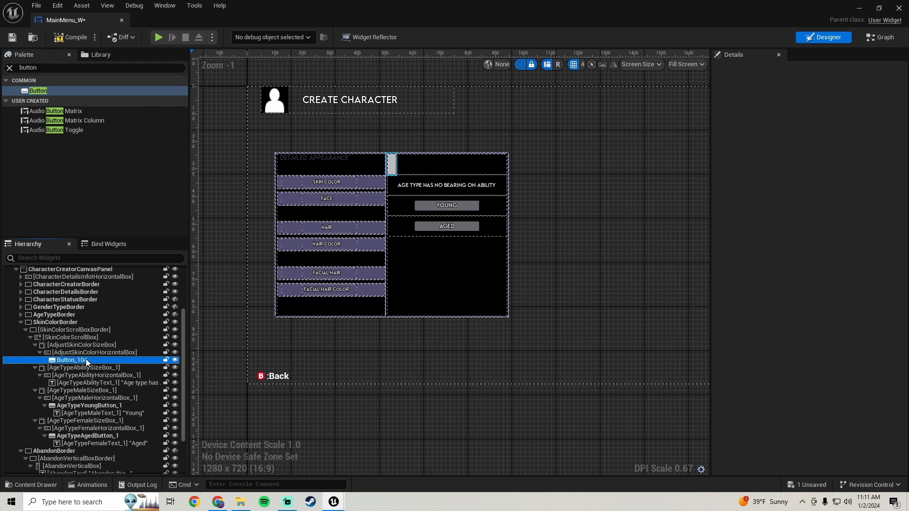
left_click(772, 70)
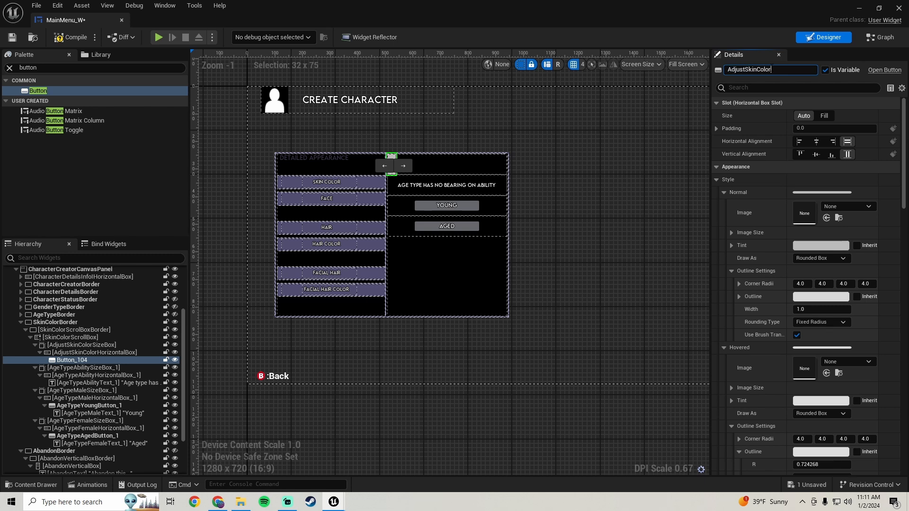
key("Return")
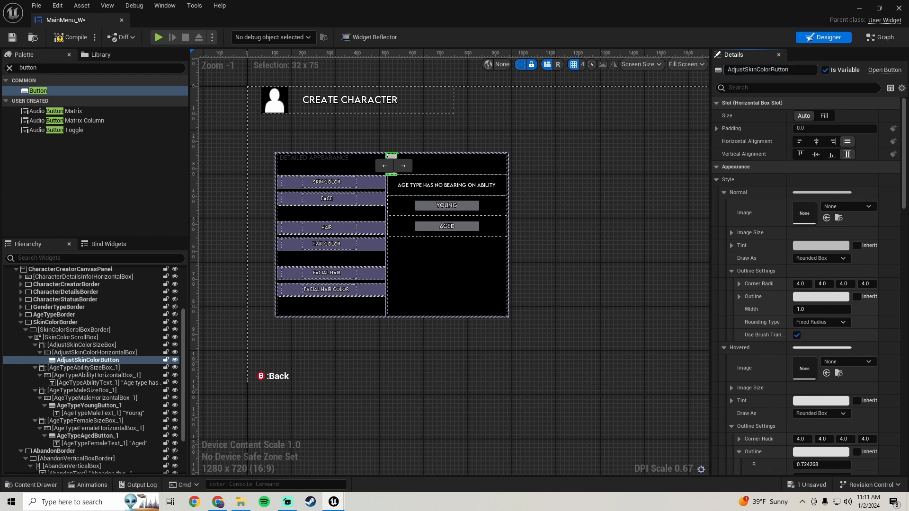
Set AdjustSkinColorButton's slot size to Fill and its left and right padding to 100.
left_click(824, 116)
left_click(716, 128)
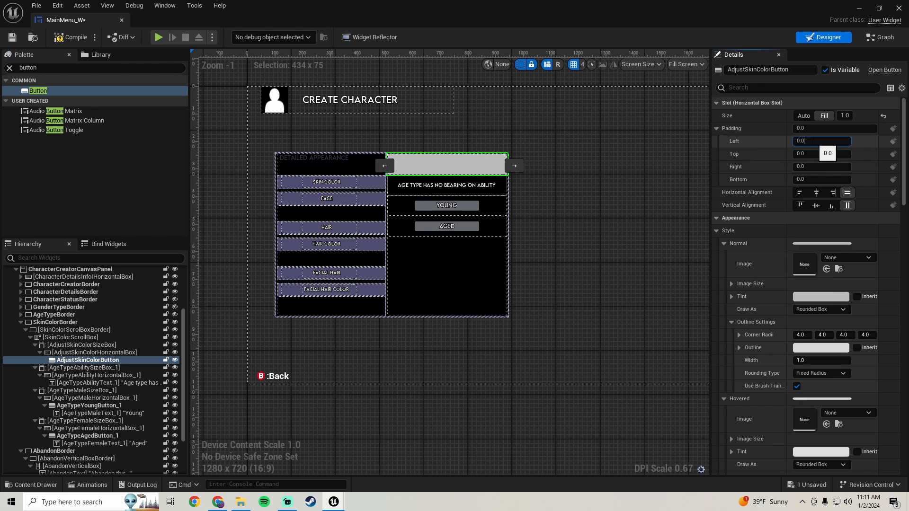
type("100")
key("Return")
left_click(810, 166)
type("1")
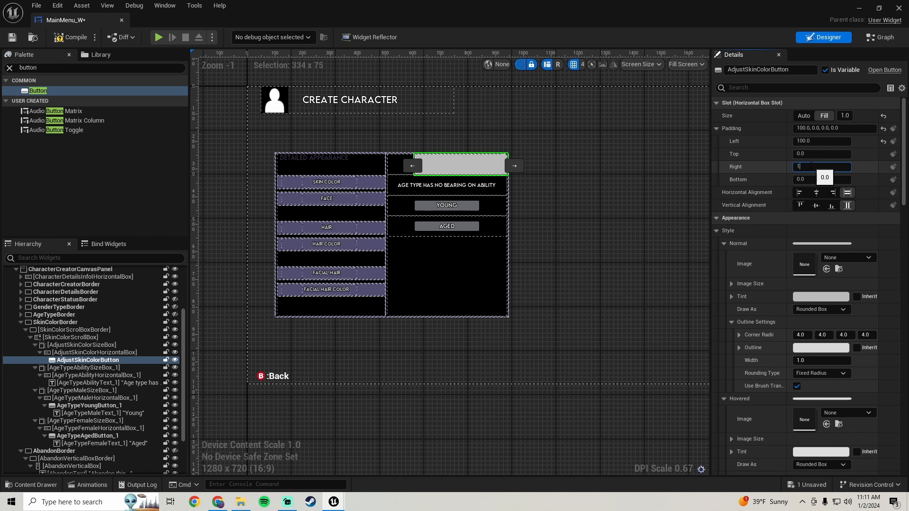
type("00")
key("Return")
Set AdjustSkinColorButton's top and bottom padding to 20 and save the widget.
left_click(810, 154)
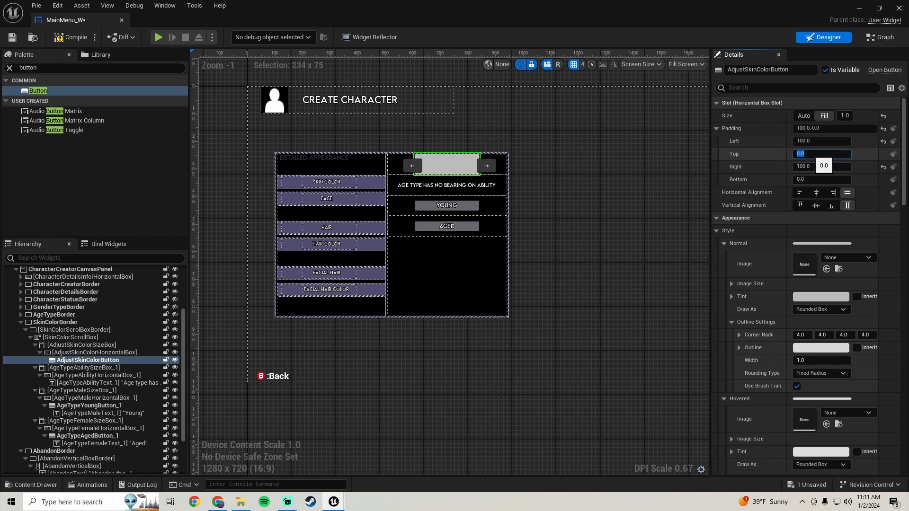
type("20")
key("Return")
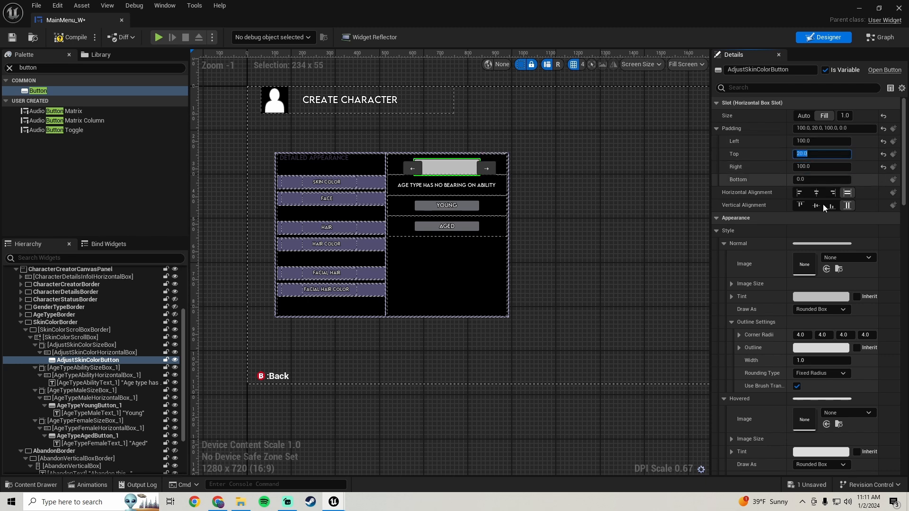
left_click(813, 180)
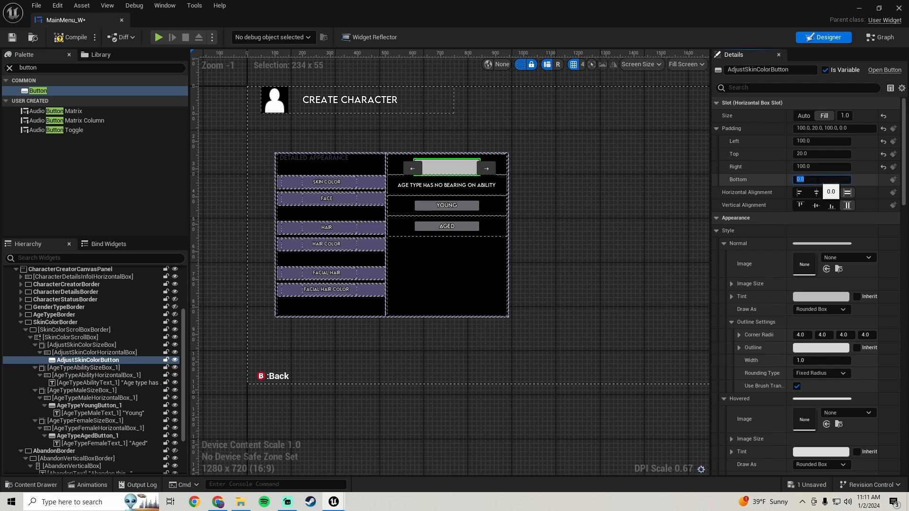
type("20")
key("Return")
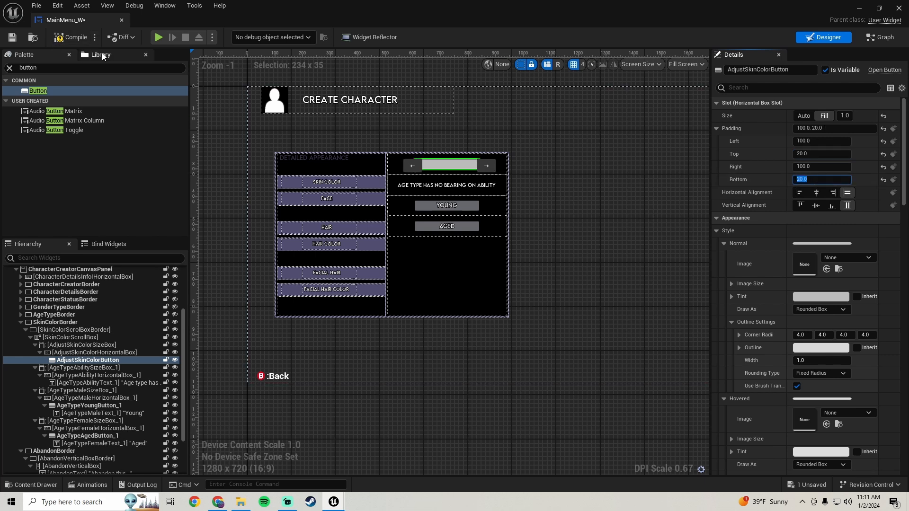
left_click(10, 38)
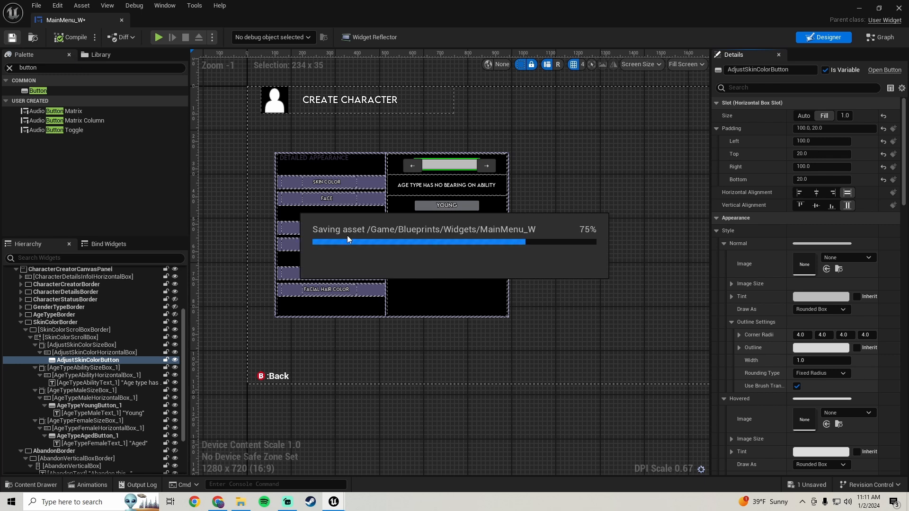
Copy the Normal tint from the Young button to the Normal tint and outline color of AdjustSkinColorButton.
left_click(422, 205)
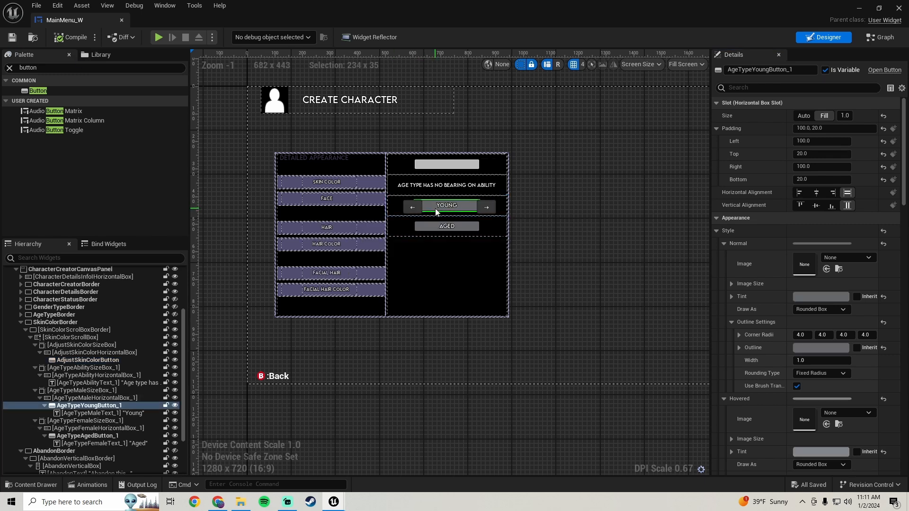
right_click(754, 299)
left_click(776, 343)
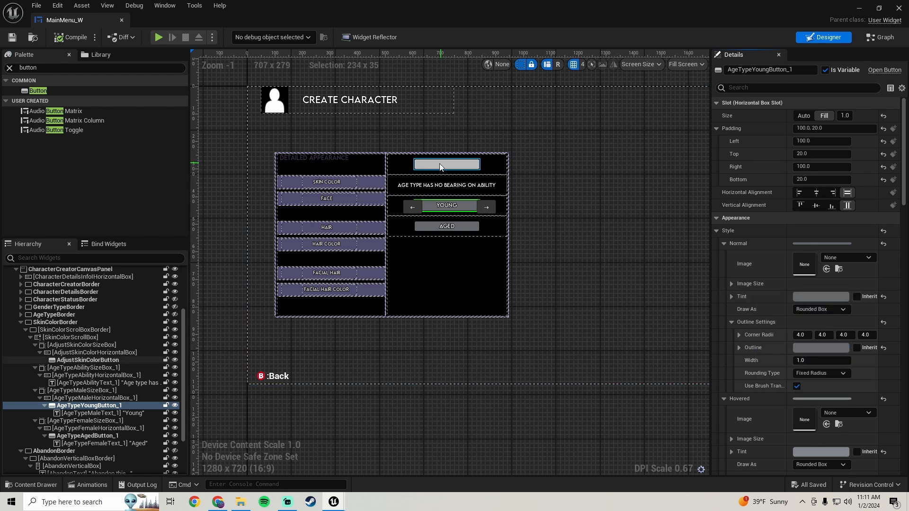
left_click(440, 166)
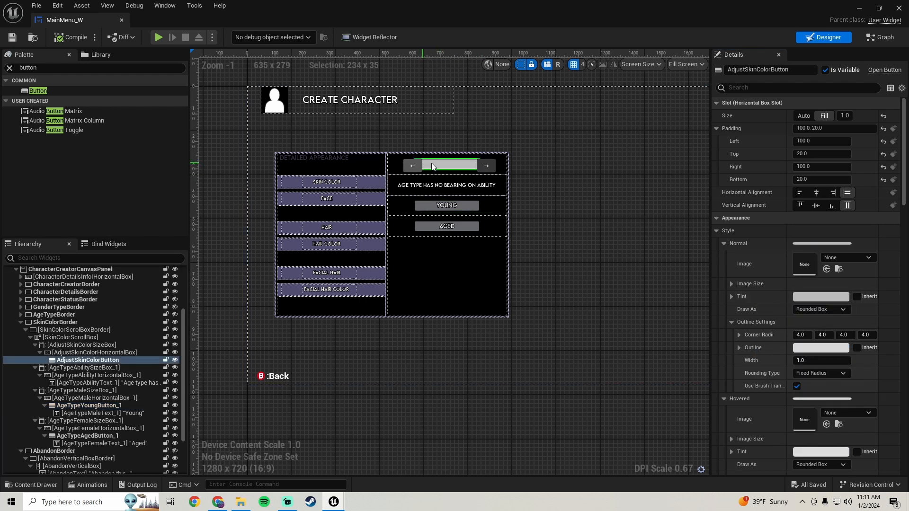
right_click(745, 295)
left_click(780, 352)
right_click(761, 341)
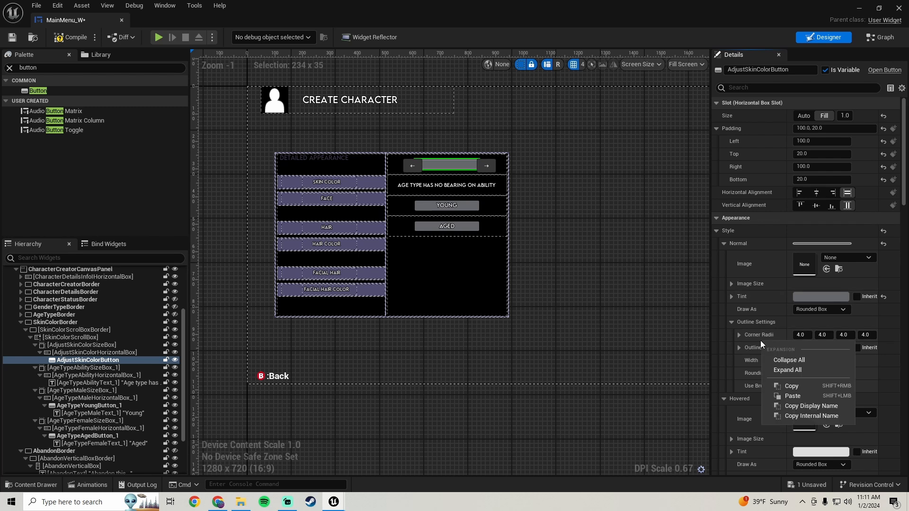
left_click(781, 402)
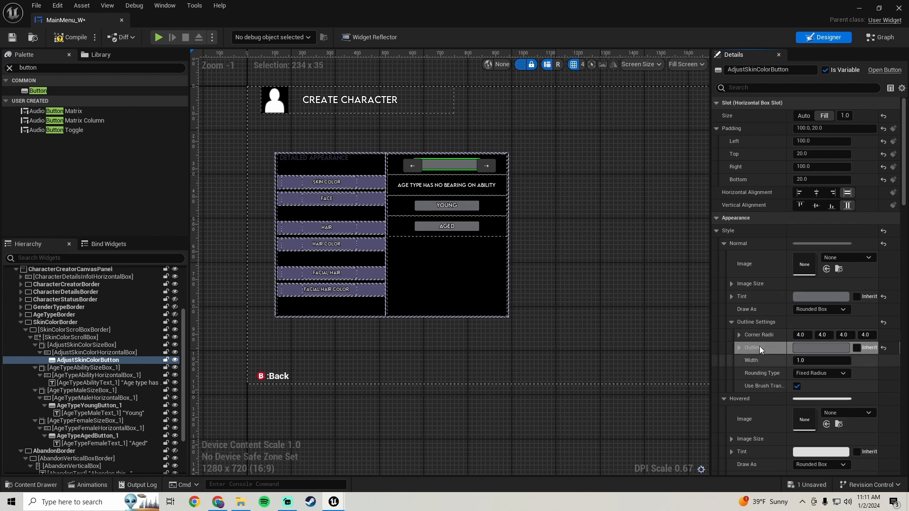
Paste the copied Normal tint into the Pressed tint and Pressed outline color of AdjustSkinColorButton.
scroll(740, 316, "down", 5)
scroll(739, 284, "down", 10)
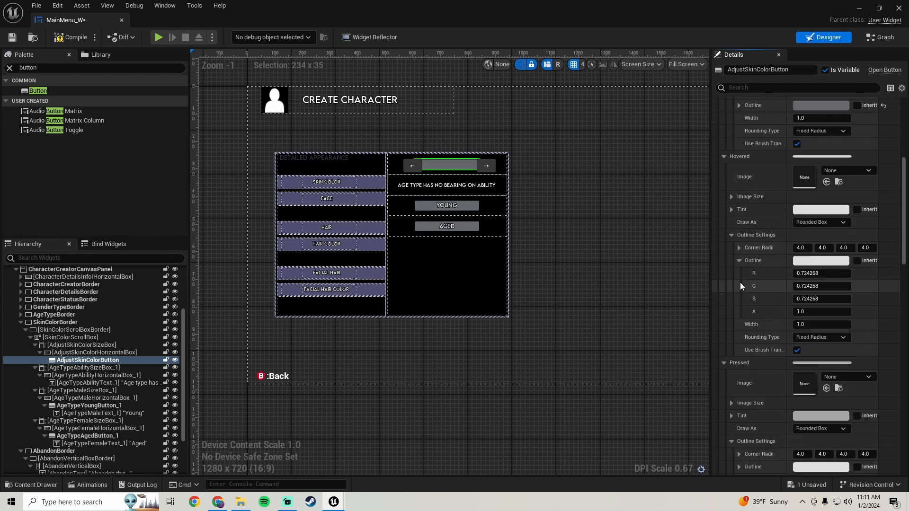
right_click(766, 316)
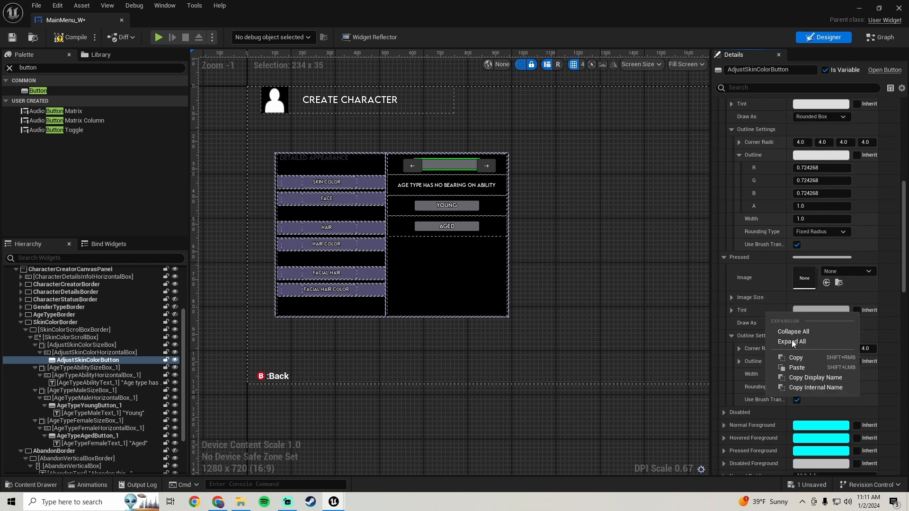
left_click(797, 367)
right_click(759, 363)
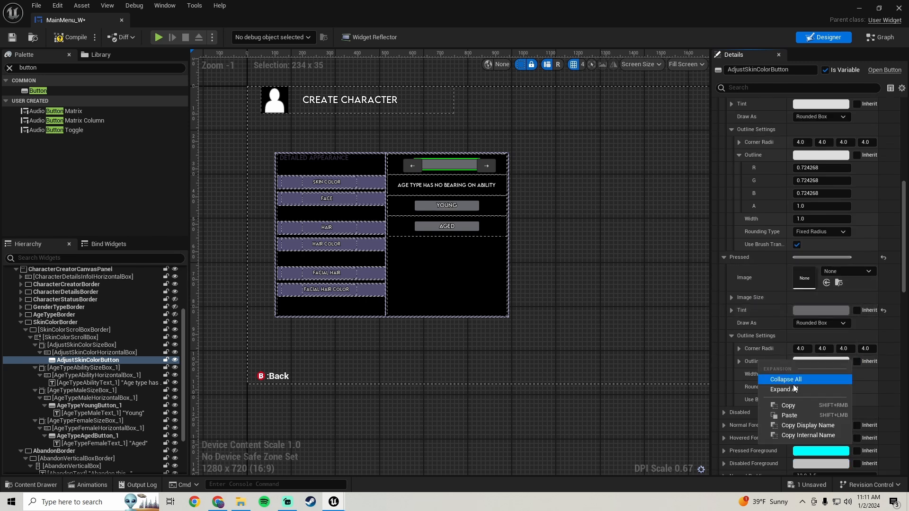
left_click(789, 415)
Copy the Young button's Hovered tint to the Hovered tint and outline color of AdjustSkinColorButton and save the widget.
left_click(425, 207)
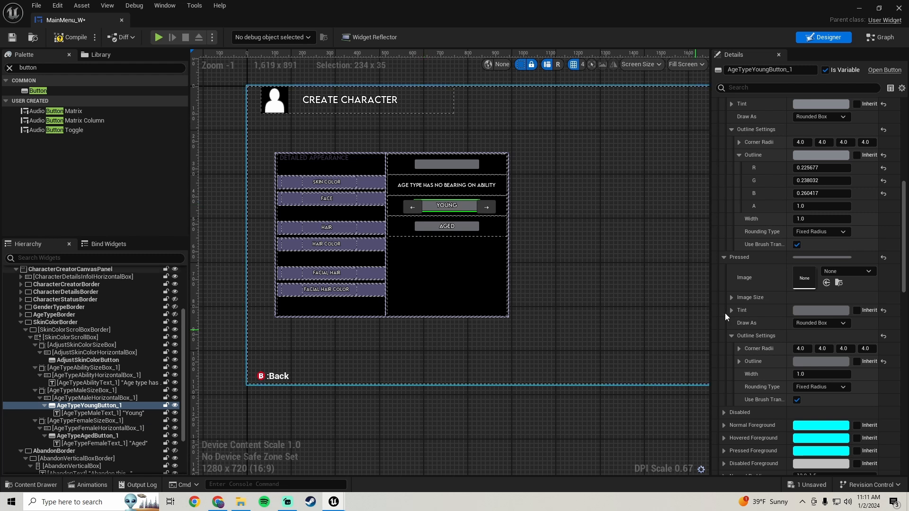
scroll(726, 284, "up", 4)
right_click(756, 210)
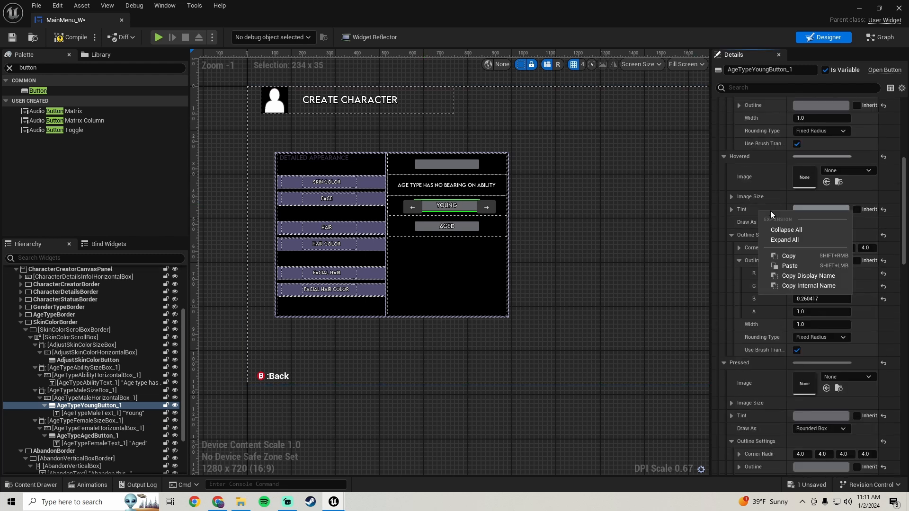
left_click(785, 256)
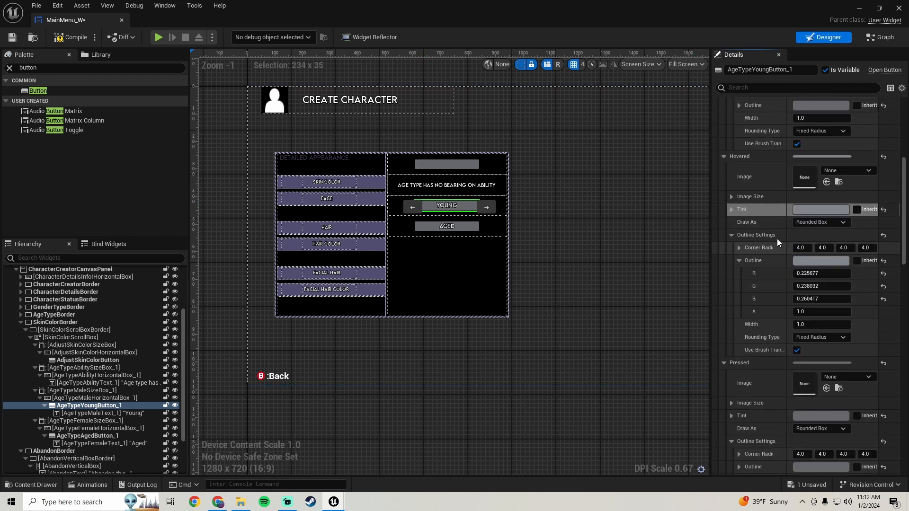
left_click(424, 164)
right_click(754, 207)
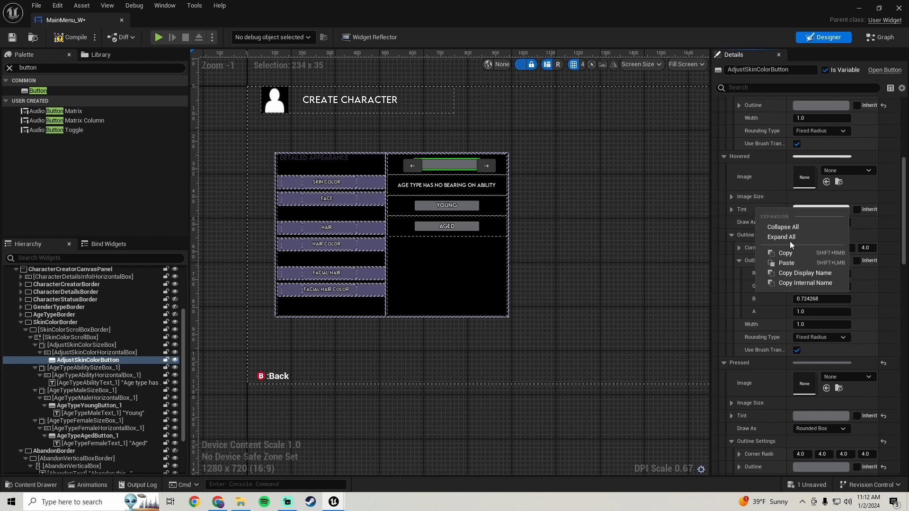
left_click(790, 263)
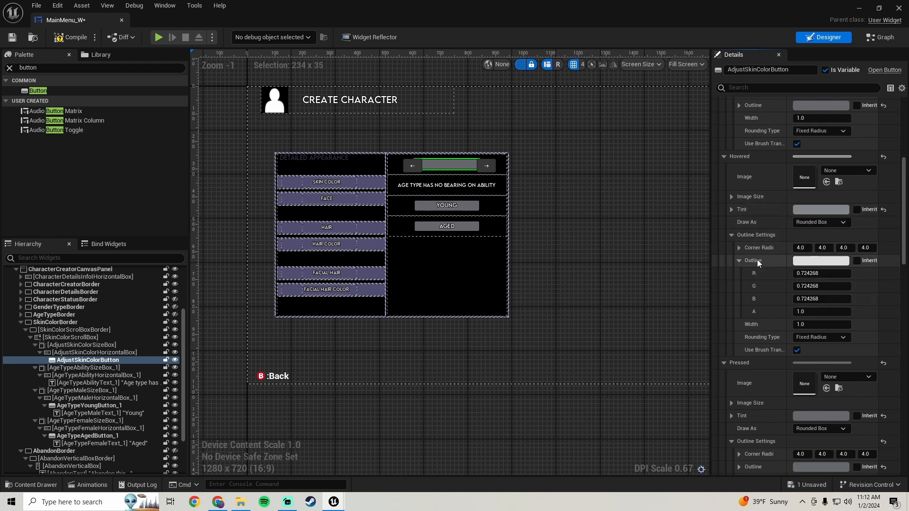
right_click(757, 259)
left_click(799, 315)
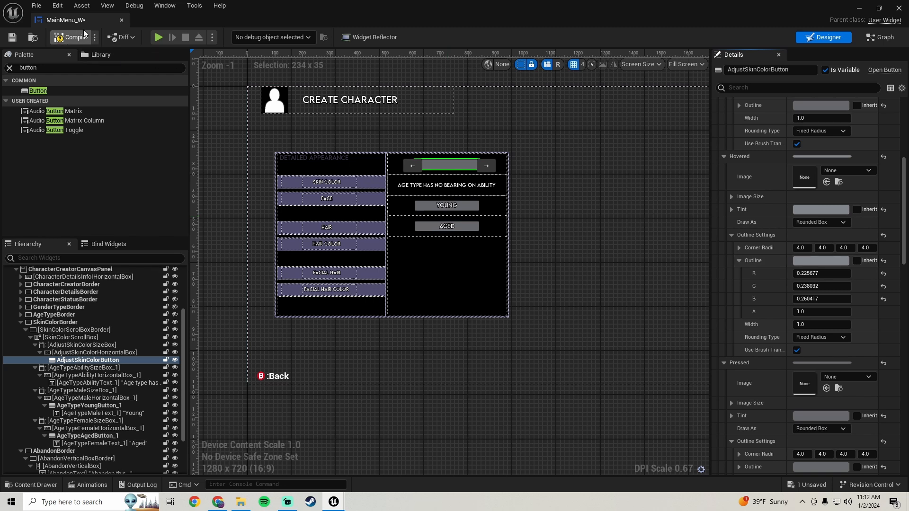
left_click(12, 38)
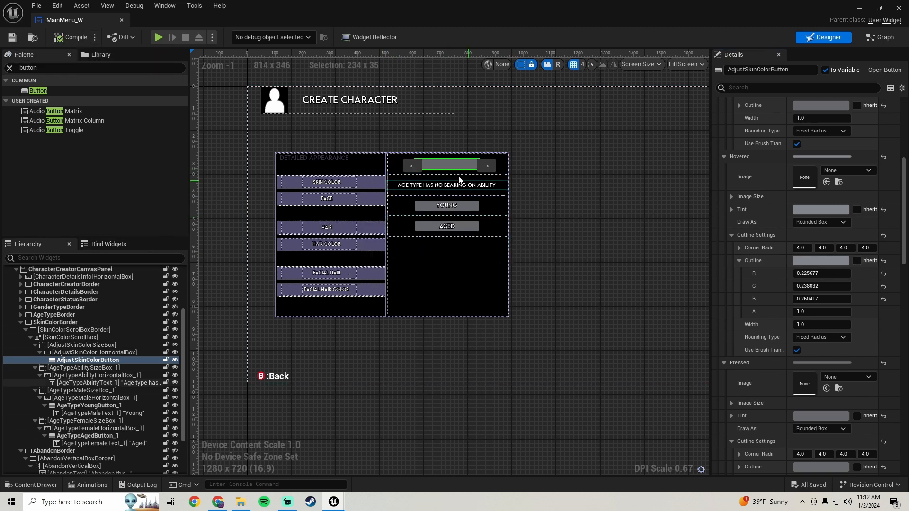
Find the Text widget in the palette and add one inside AdjustSkinColorButton.
scroll(457, 176, "up", 3)
scroll(450, 170, "down", 2)
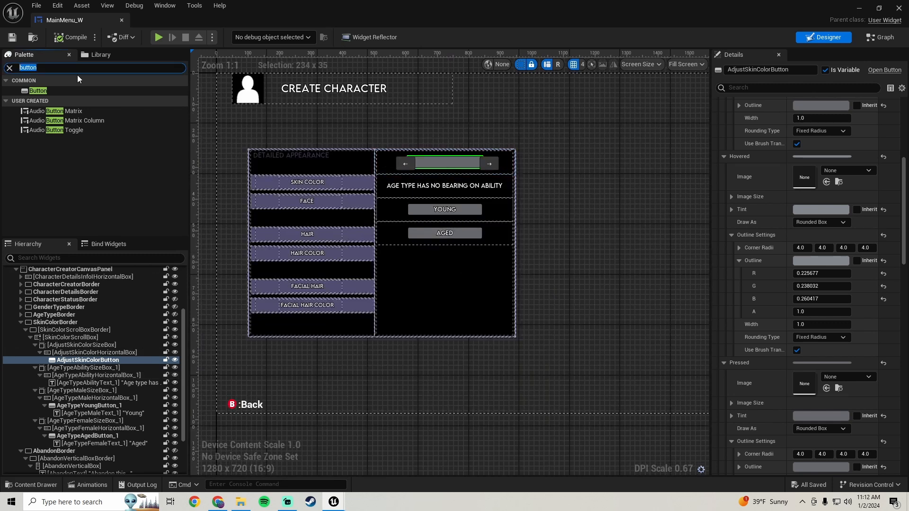
type("text")
left_click_drag(33, 101, 431, 167)
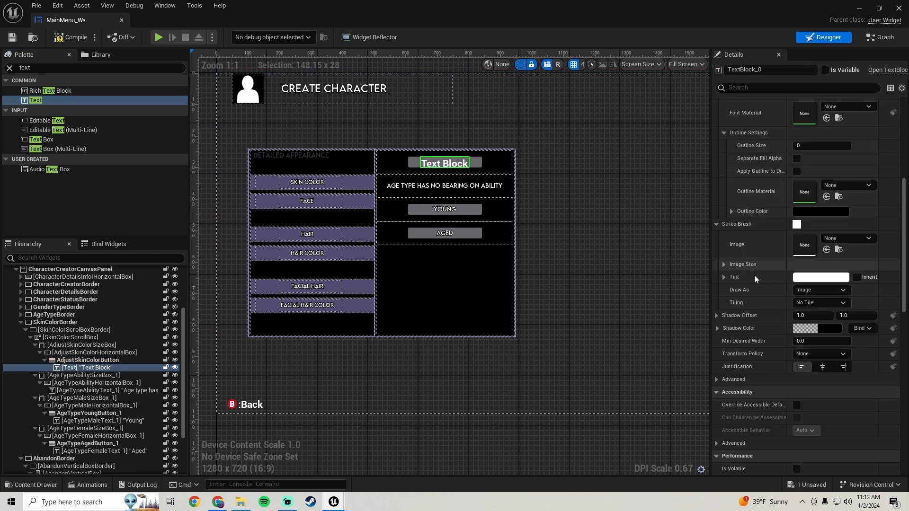
Set the new text block's font family to LEMONMILK, its size to 15 and its outline size to 2.
scroll(750, 259, "up", 5)
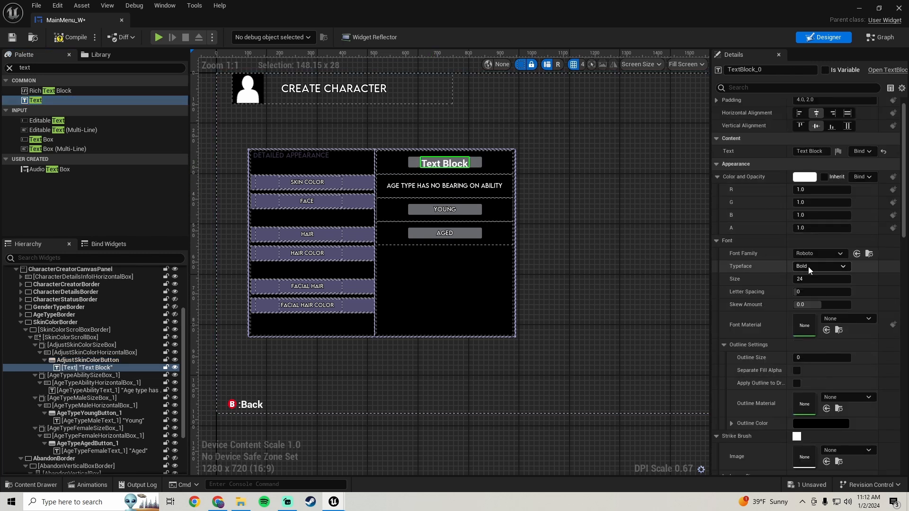
left_click(809, 253)
left_click(839, 416)
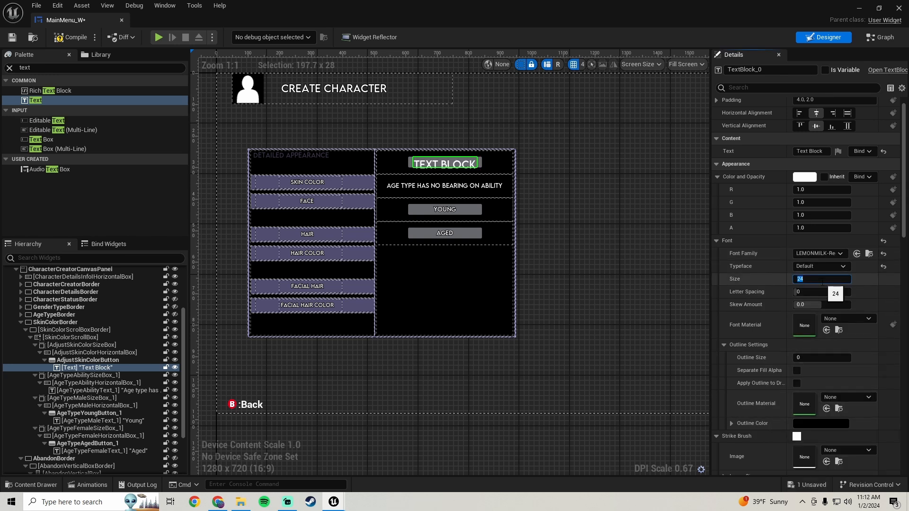
type("15")
key("Return")
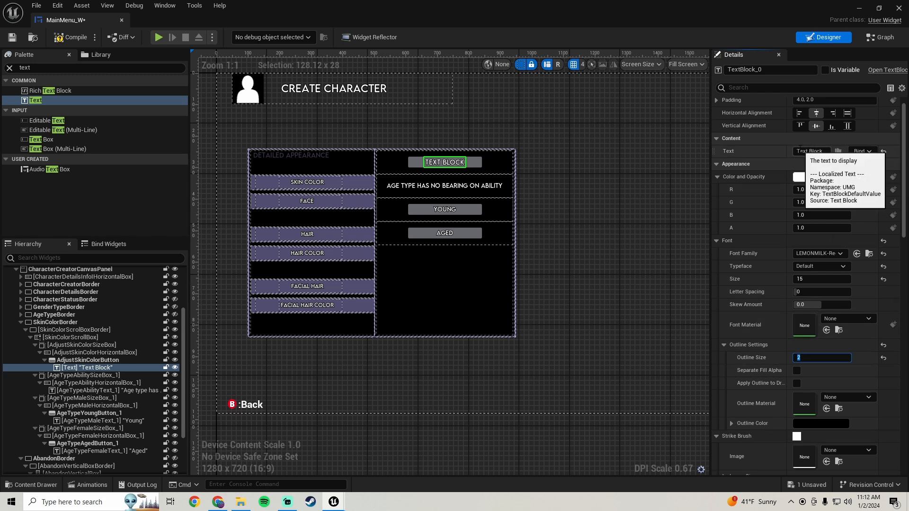
Change the button's text to "Adjust Color" and save the widget.
left_click(797, 151)
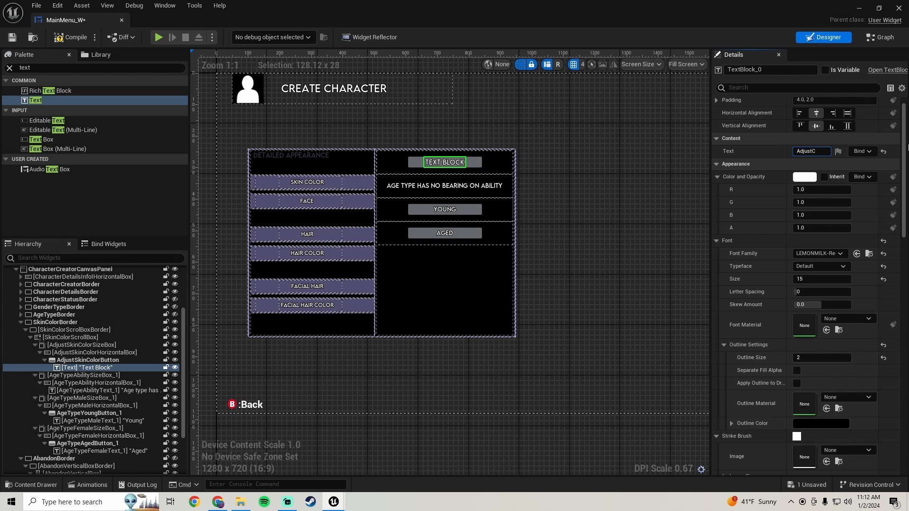
type("Adjust Color")
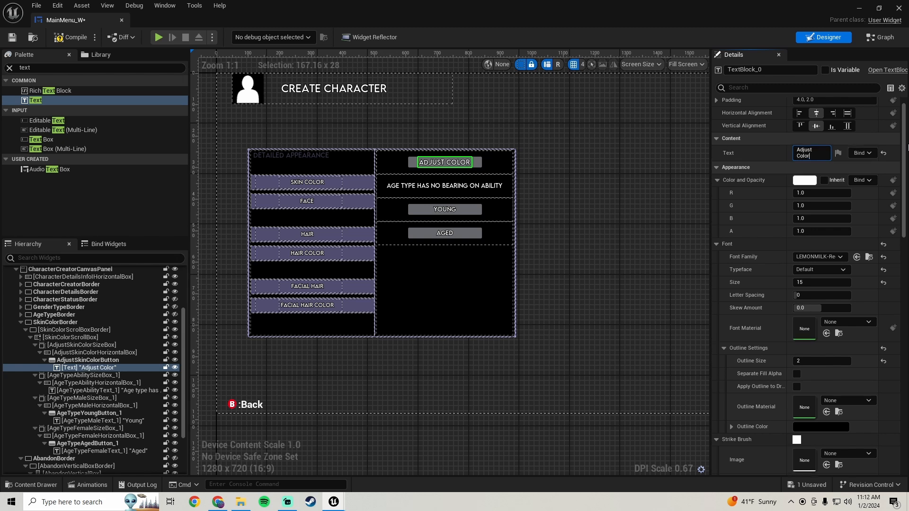
scroll(388, 201, "up", 3)
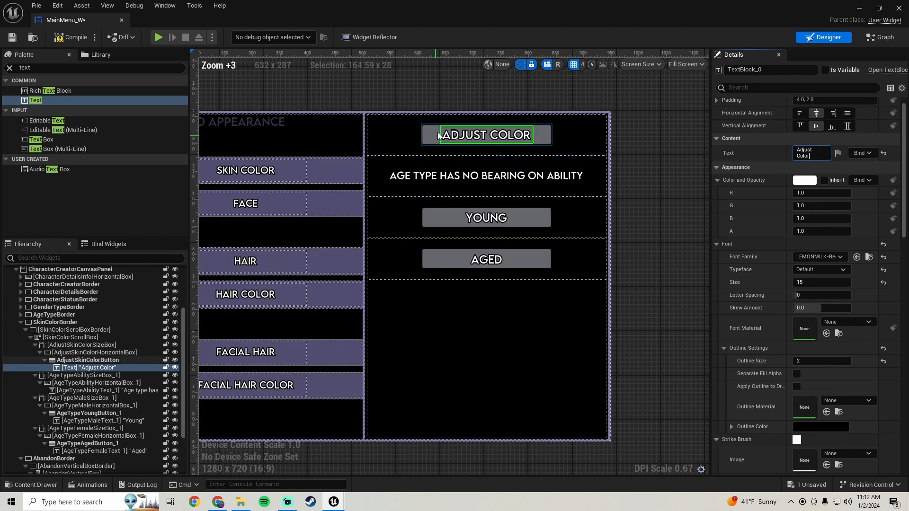
scroll(766, 305, "down", 2)
scroll(764, 303, "up", 3)
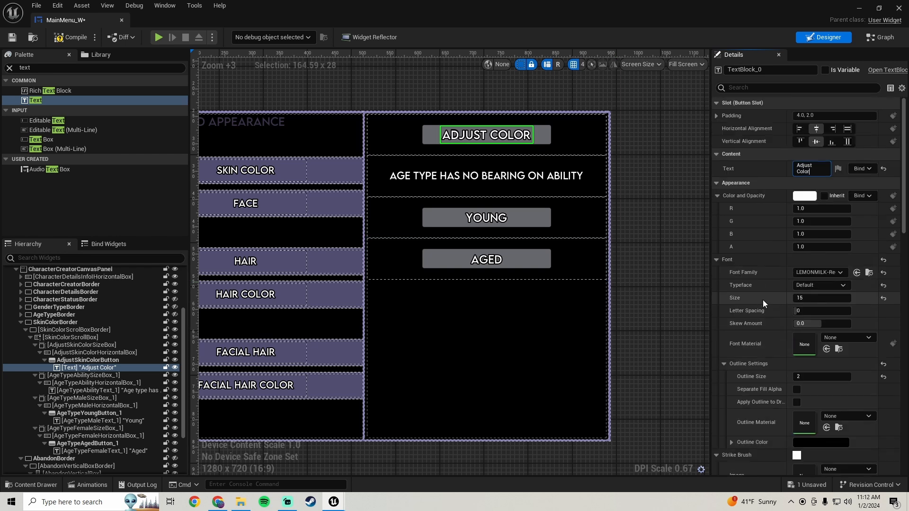
left_click(17, 37)
Delete the "Age type has no bearing on ability" text from the skin color panel.
scroll(568, 208, "down", 4)
scroll(492, 192, "up", 3)
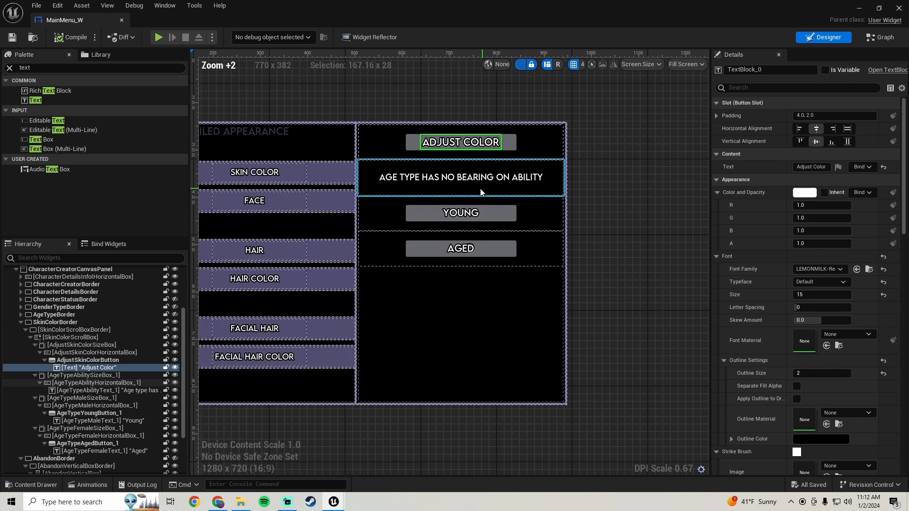
left_click(424, 179)
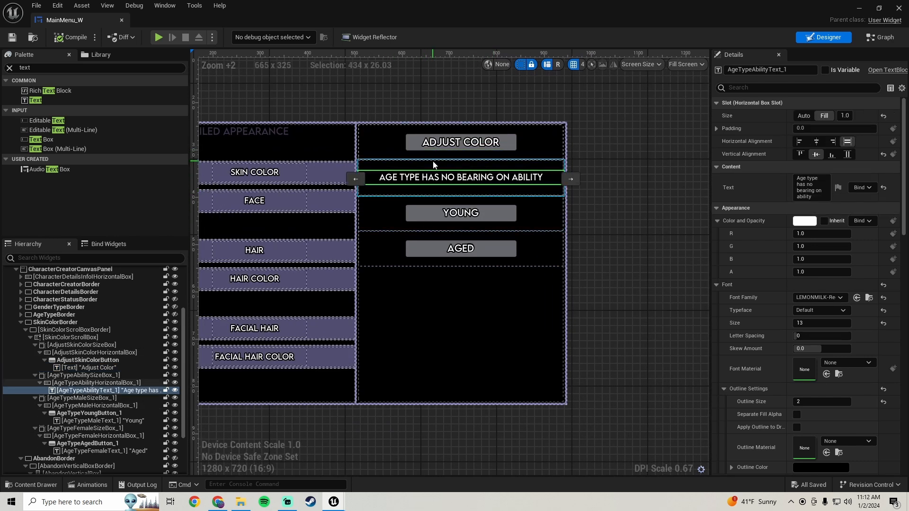
left_click(433, 165)
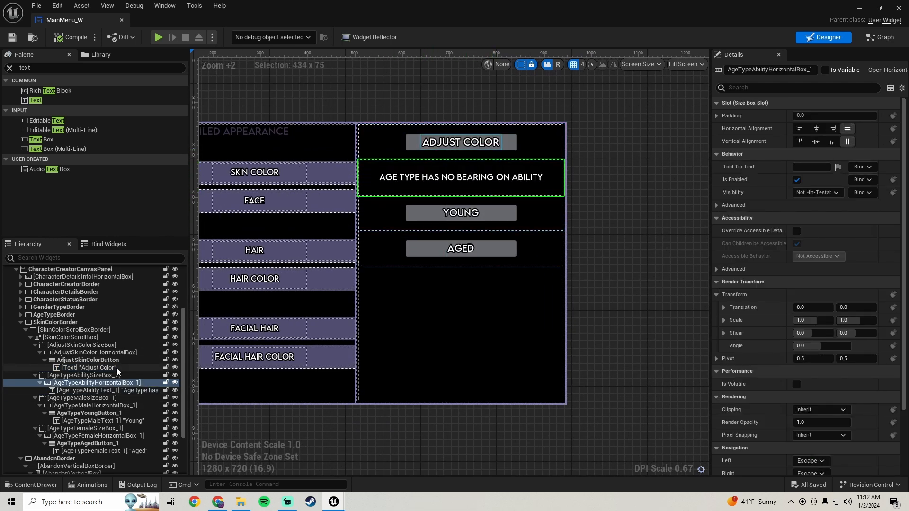
left_click(116, 392)
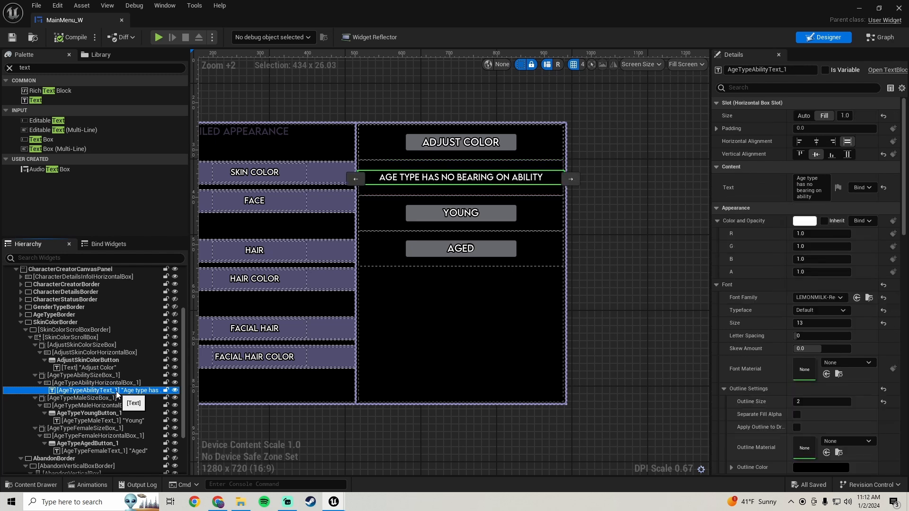
key("Delete")
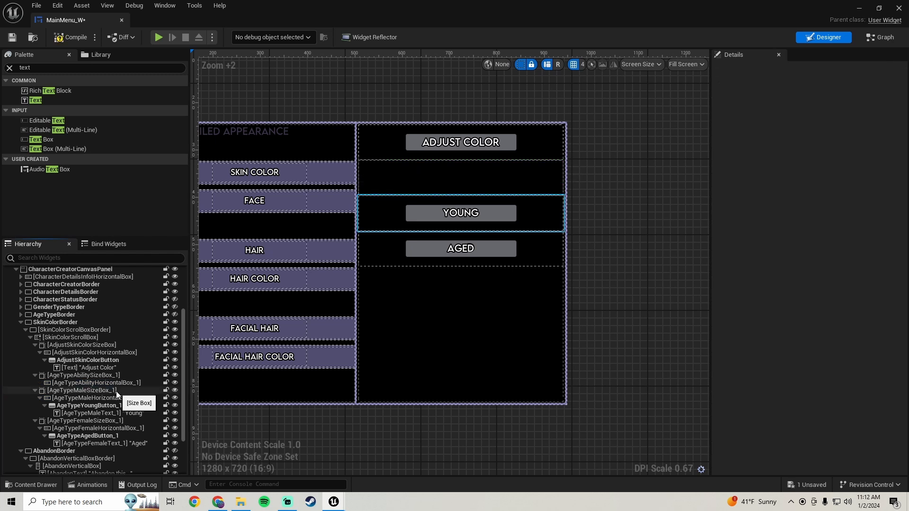
Delete AgeTypeFemaleSizeBox_1 and AgeTypeMaleSizeBox_1 from SkinColorScrollBox, including their Aged and Young buttons.
left_click(373, 242)
left_click(99, 420)
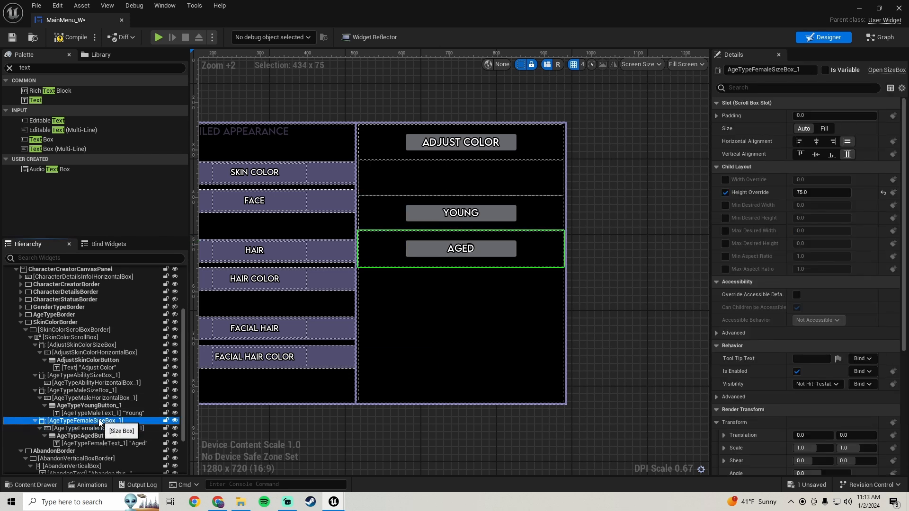
key("Delete")
left_click(93, 398)
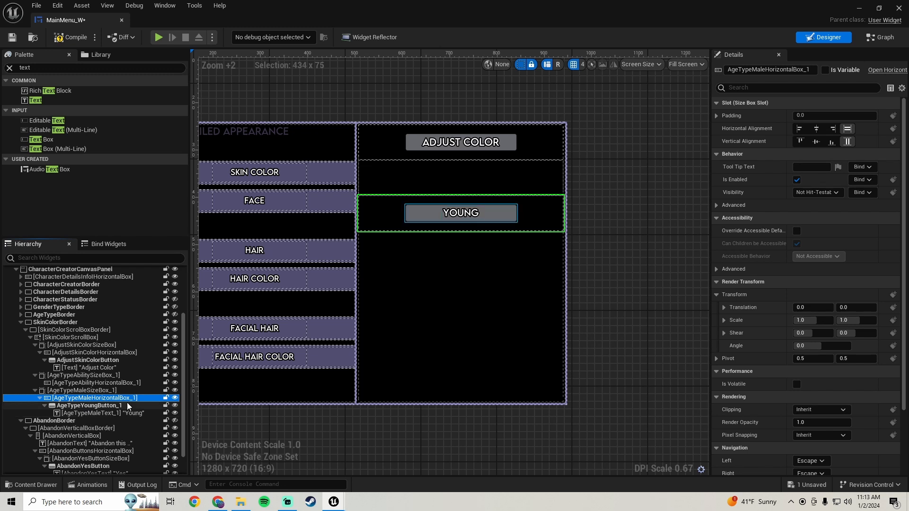
left_click(98, 389)
key("Delete")
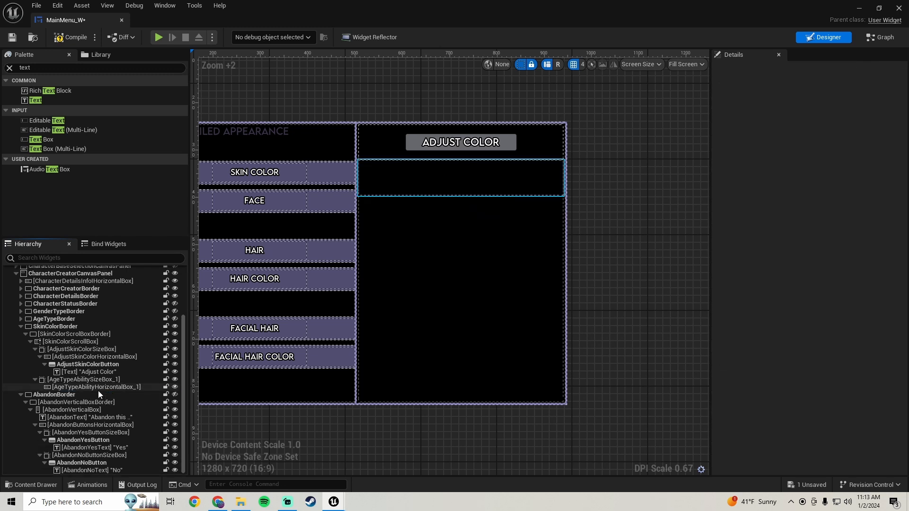
Rename AgeTypeAbilitySizeBox_1 as PresetColorsDescriptionSizeBox.
scroll(547, 303, "down", 1)
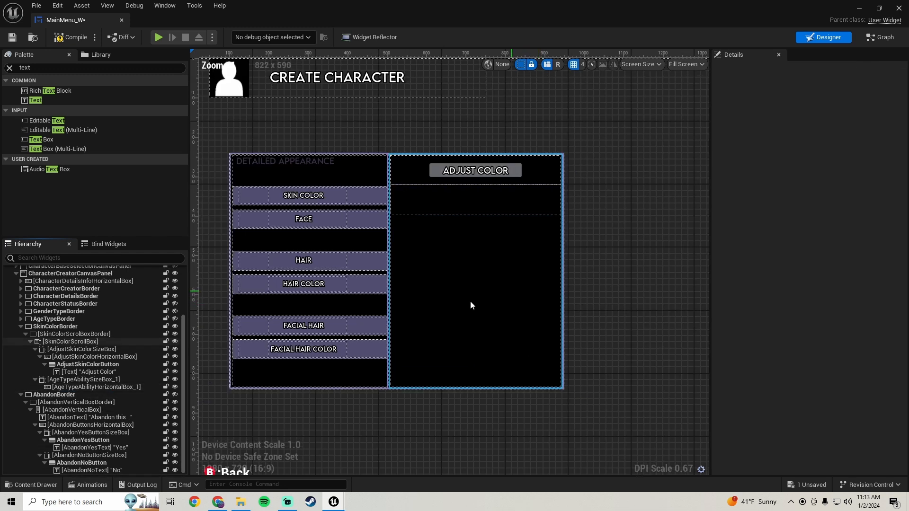
left_click(95, 386)
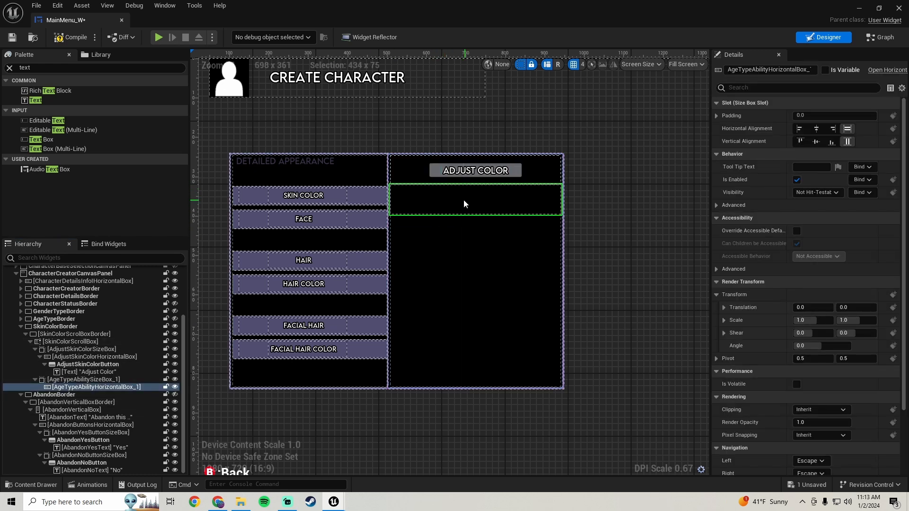
left_click(83, 381)
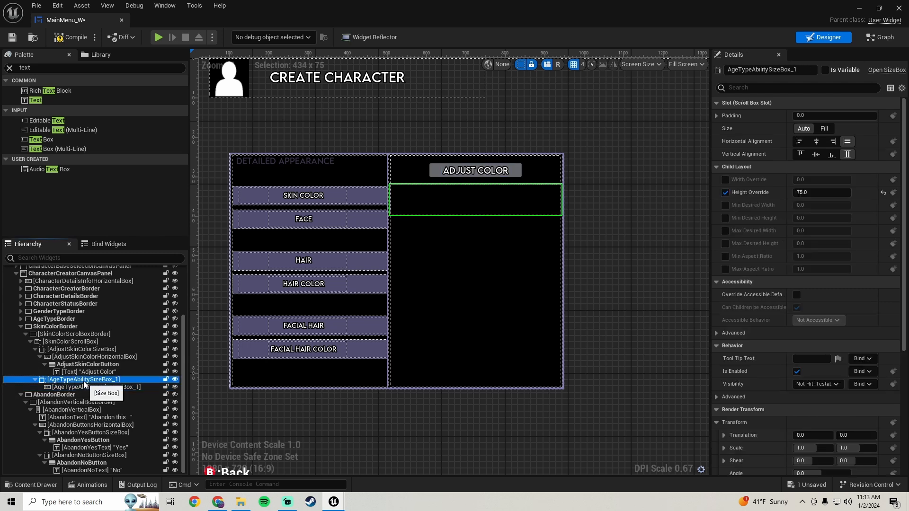
left_click(776, 70)
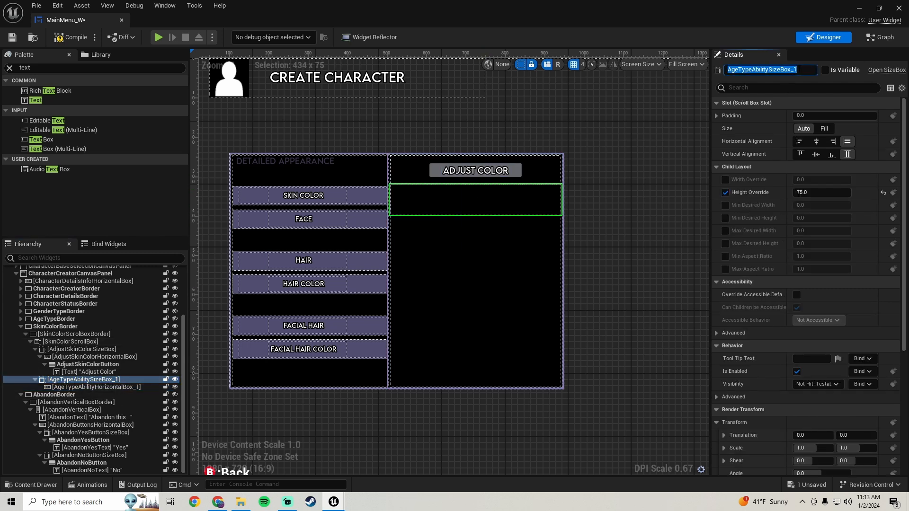
type("Pre")
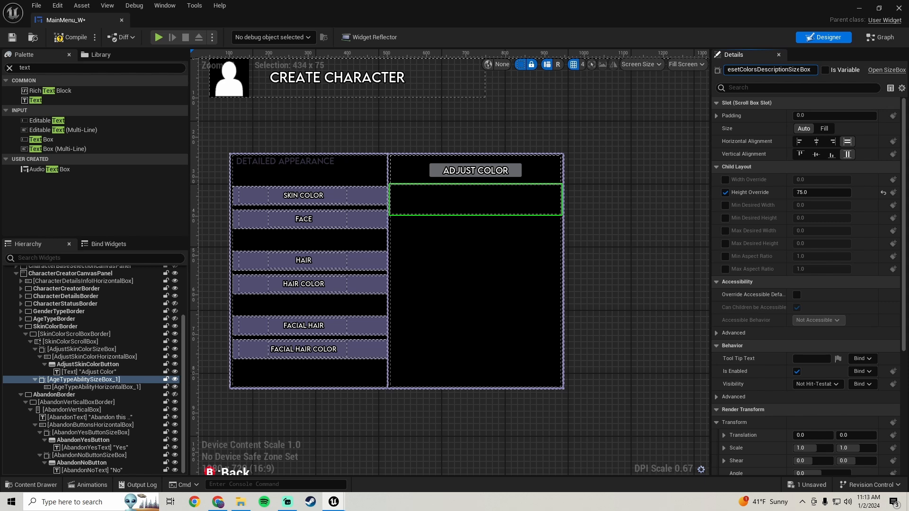
key("Return")
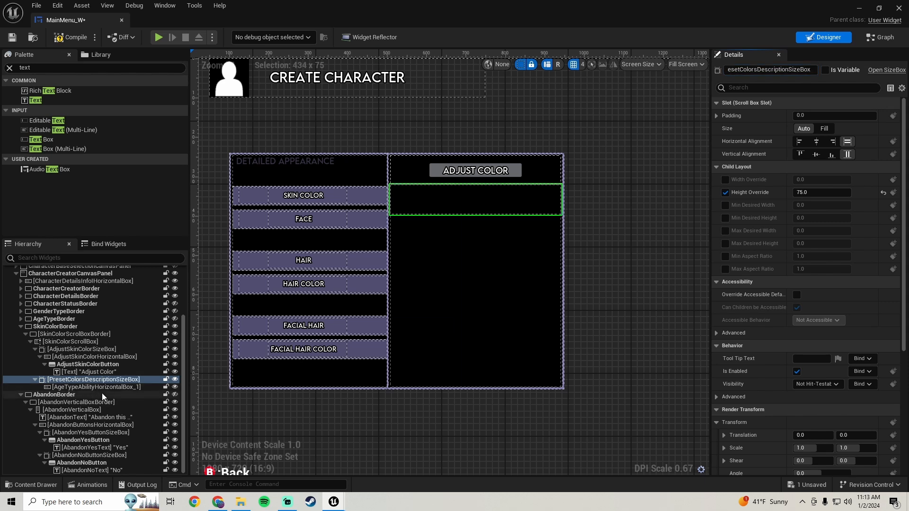
Rename AgeTypeAbilityHorizontalBox_1 as PresetColorsDescriptionHorizontalBox and compile the widget.
left_click(108, 388)
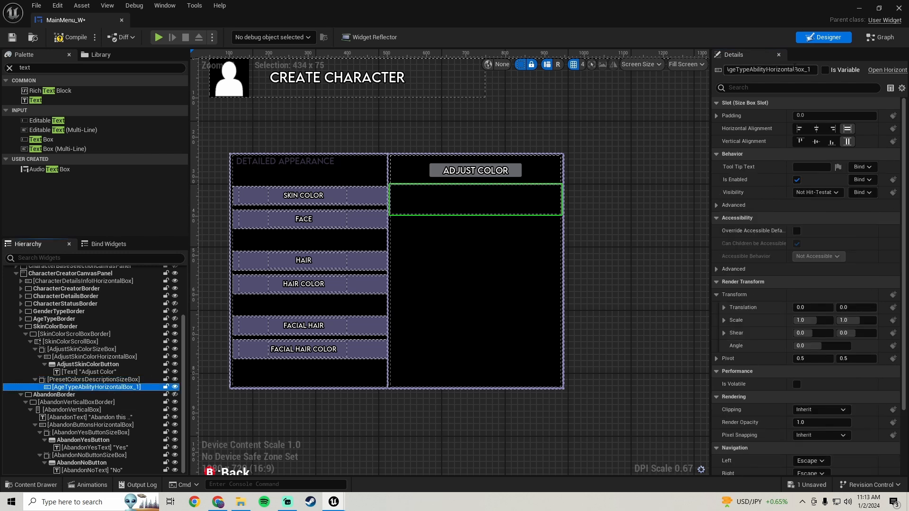
left_click(795, 69)
left_click_drag(806, 69, 725, 69)
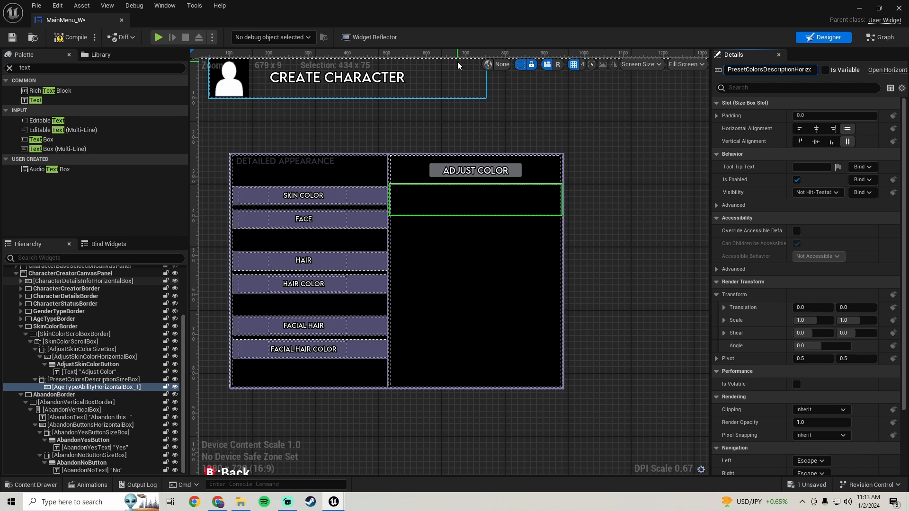
key("Return")
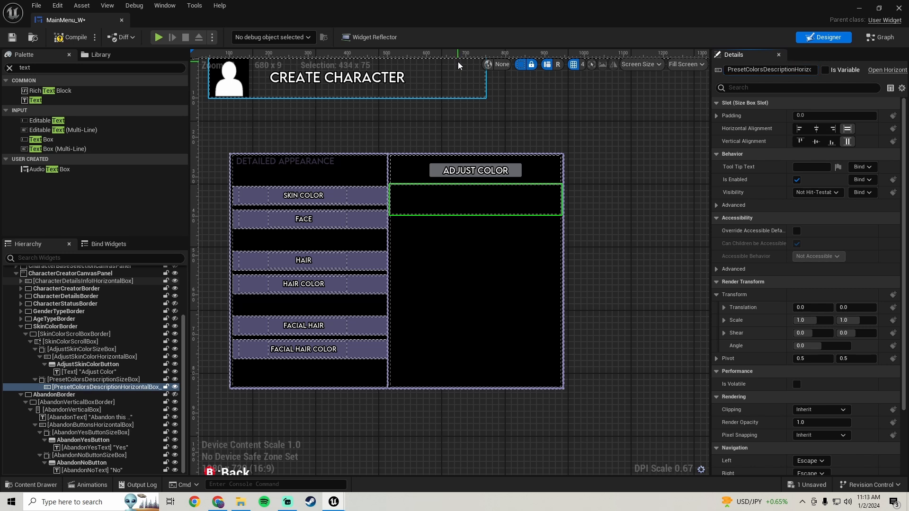
left_click(69, 38)
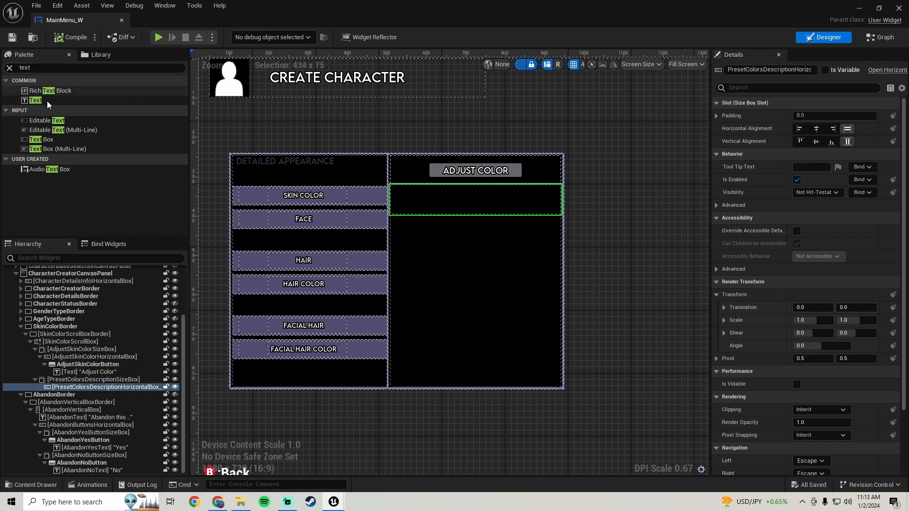
Add a Text widget inside PresetColorsDescriptionHorizontalBox and set its slot size to Fill.
left_click_drag(36, 99, 61, 148)
left_click_drag(78, 370, 101, 386)
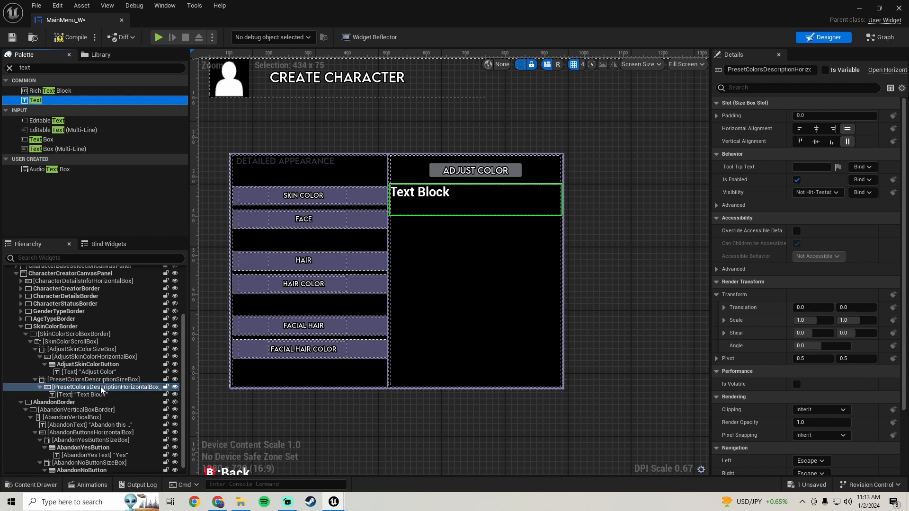
left_click(91, 394)
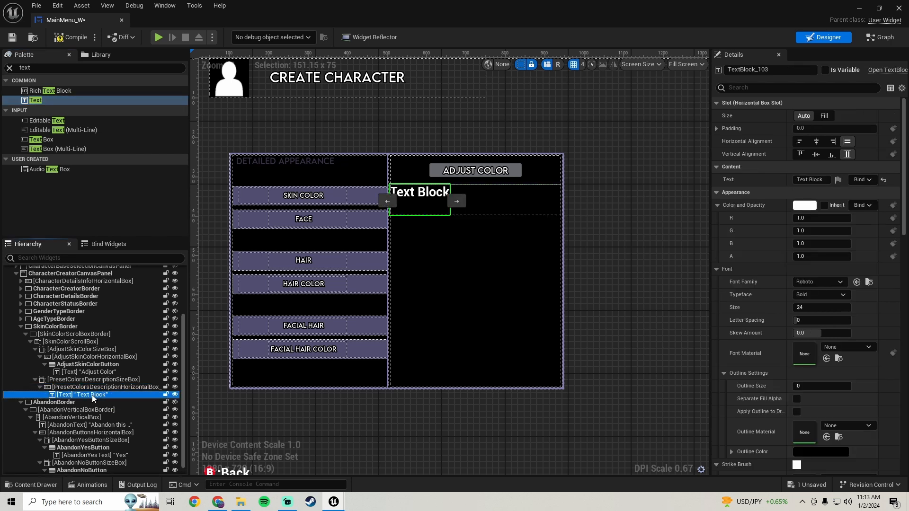
left_click(824, 117)
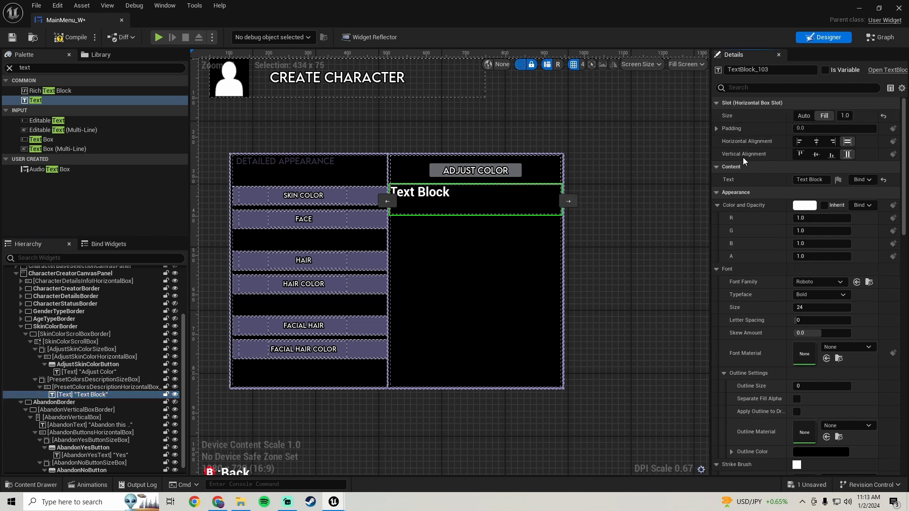
Style the new text block with outline size 2, the LEMONMILK font and centered justification.
scroll(750, 240, "down", 3)
scroll(749, 240, "down", 2)
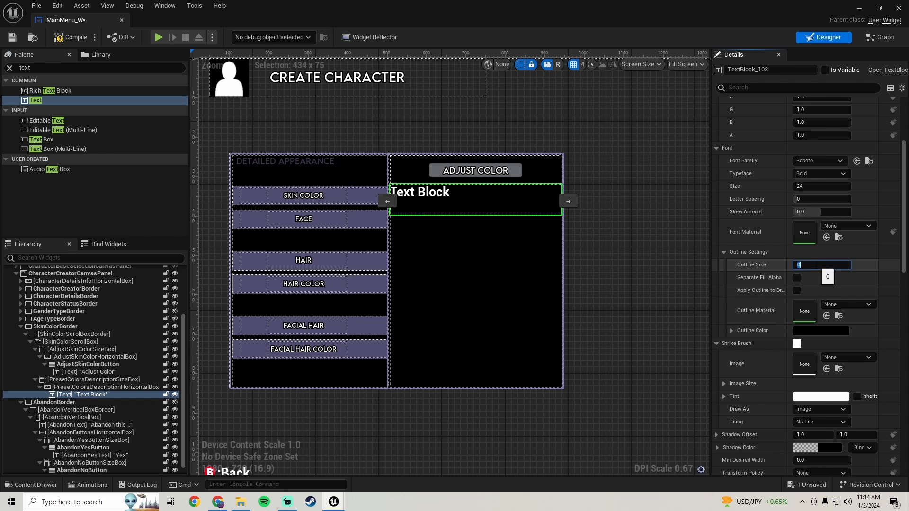
scroll(767, 229, "up", 3)
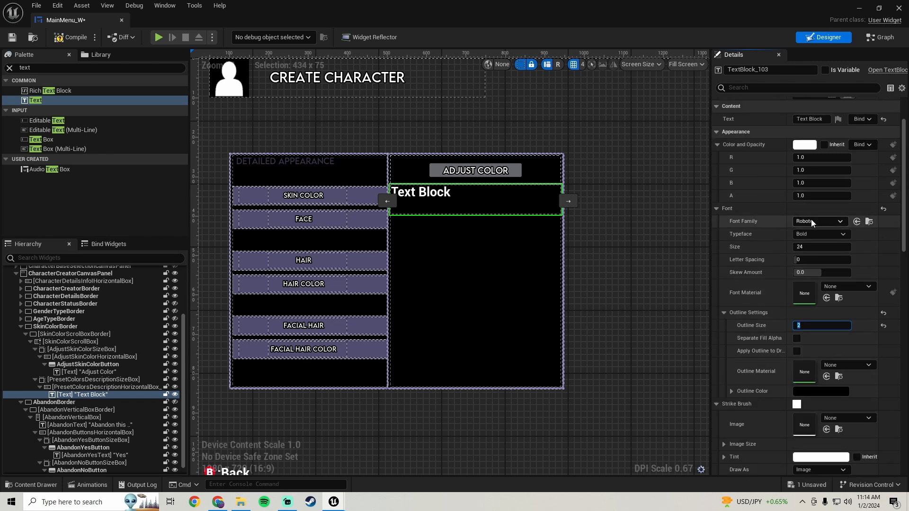
left_click(811, 220)
left_click(832, 380)
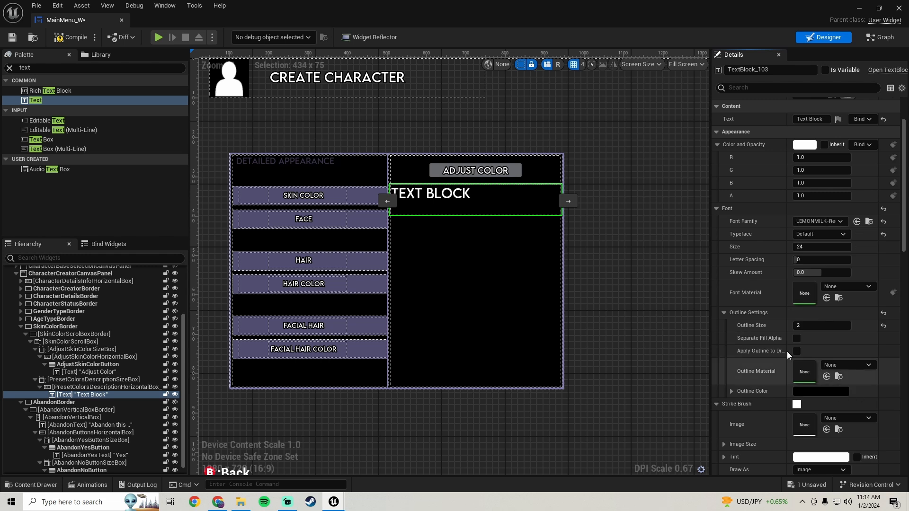
scroll(762, 285, "down", 10)
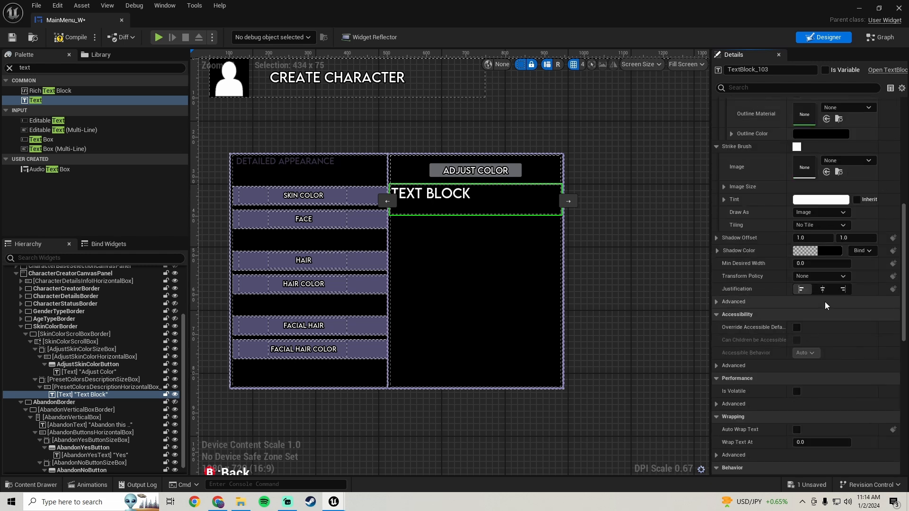
left_click(822, 289)
scroll(823, 294, "up", 7)
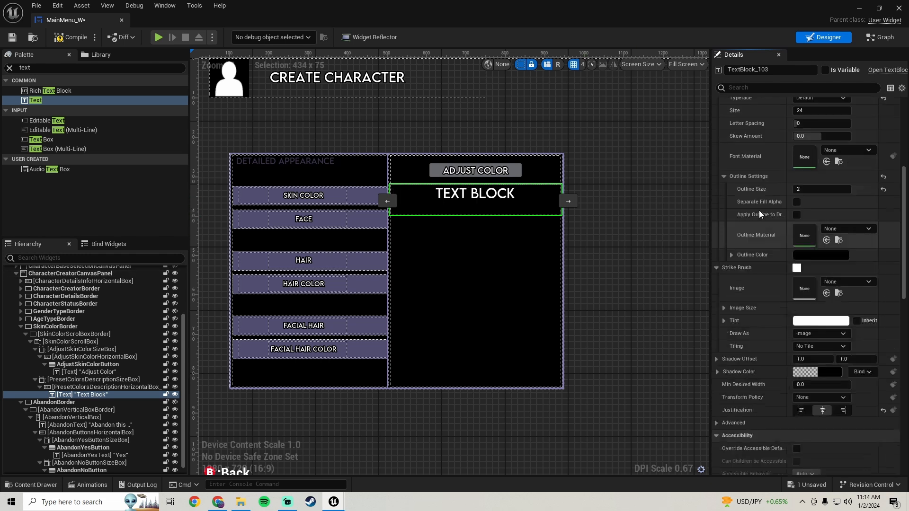
Set the height override of PresetColorsDescriptionSizeBox to 50, then compile and save the widget.
left_click(114, 380)
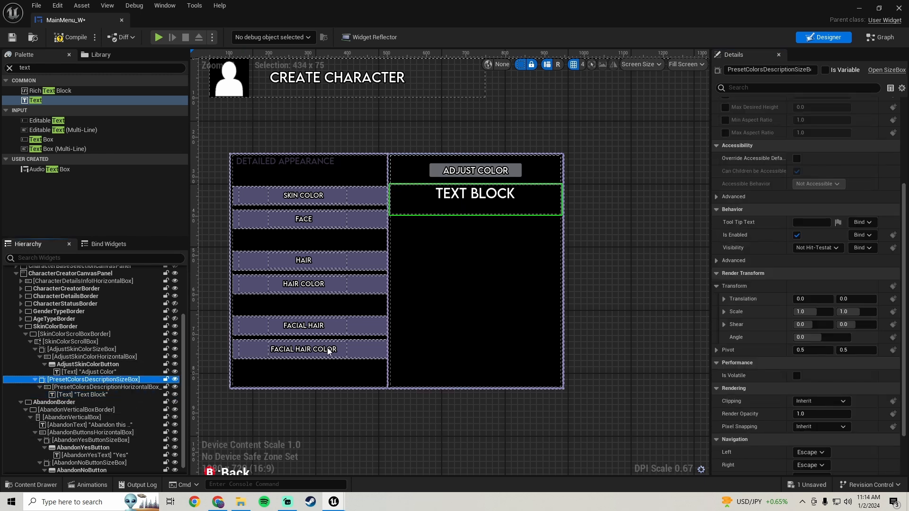
scroll(804, 192, "up", 5)
left_click(822, 196)
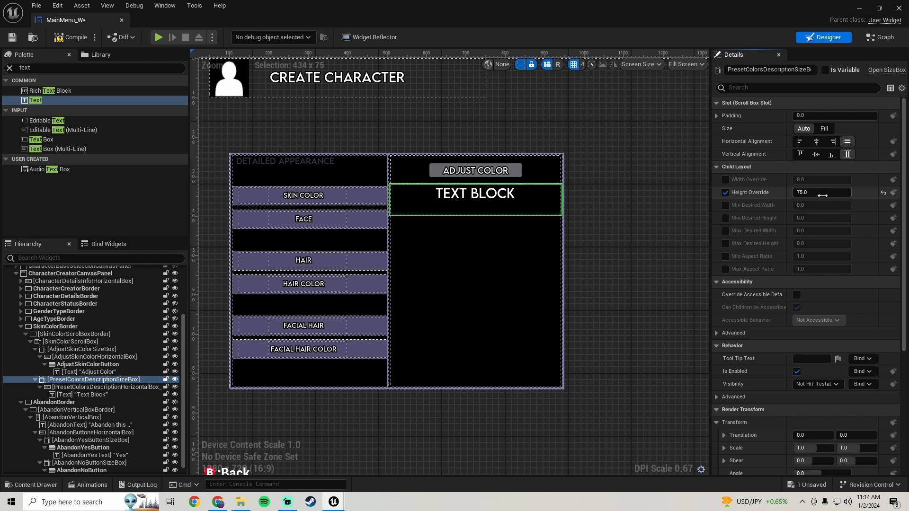
type("50")
key("Return")
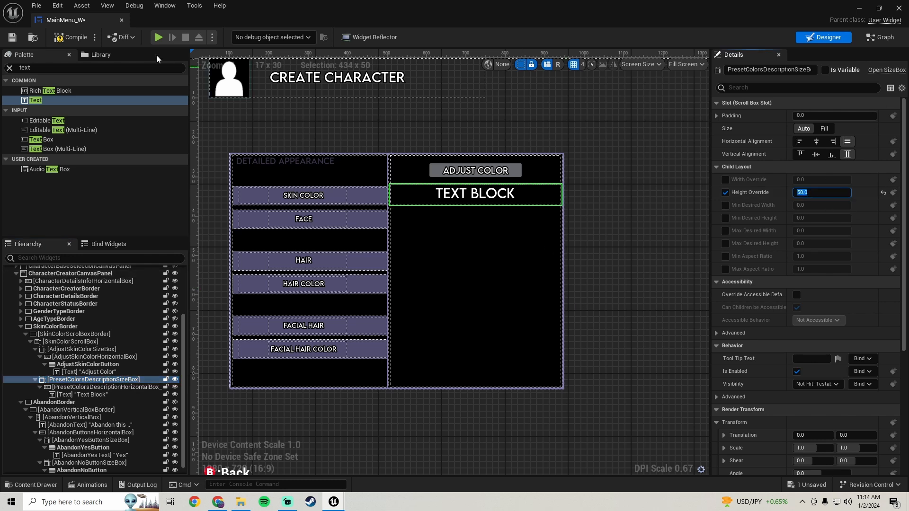
left_click(69, 37)
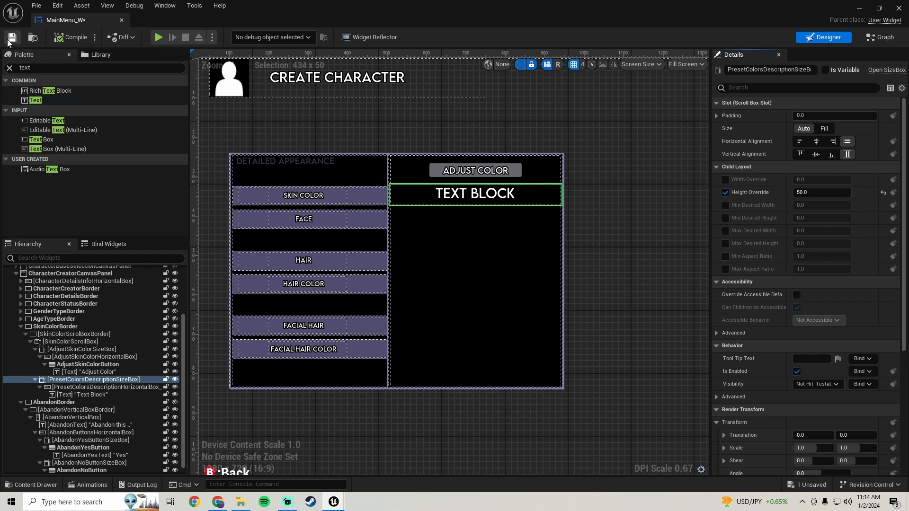
key("ctrl+s")
Rename the text block inside PresetColorsDescriptionHorizontalBox as PresetColorsText.
left_click(94, 394)
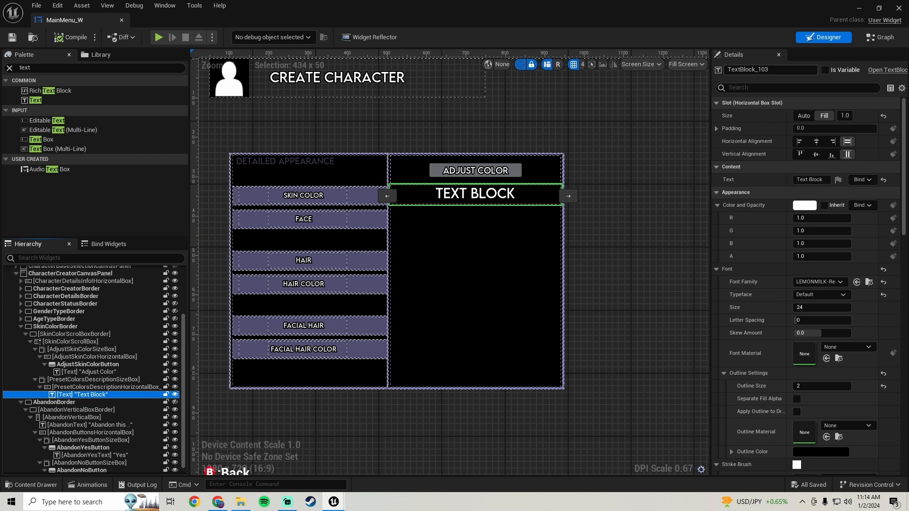
left_click(748, 69)
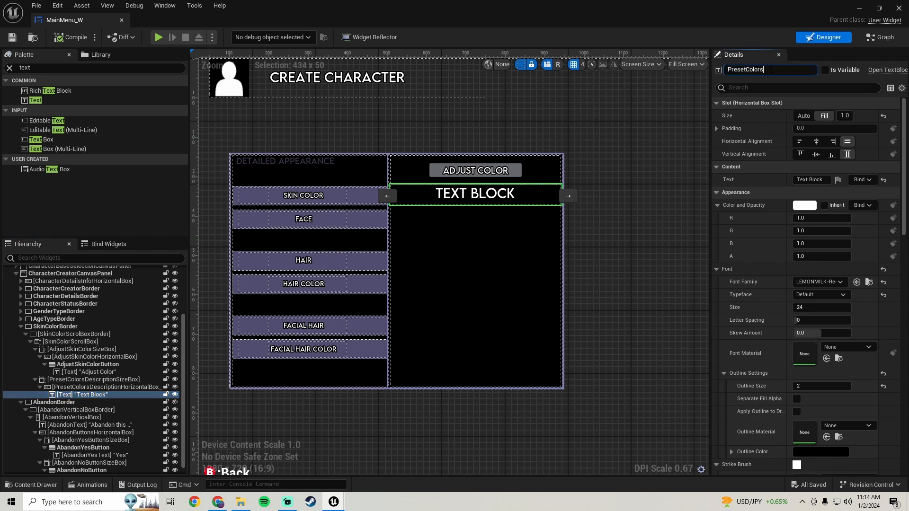
key("Return")
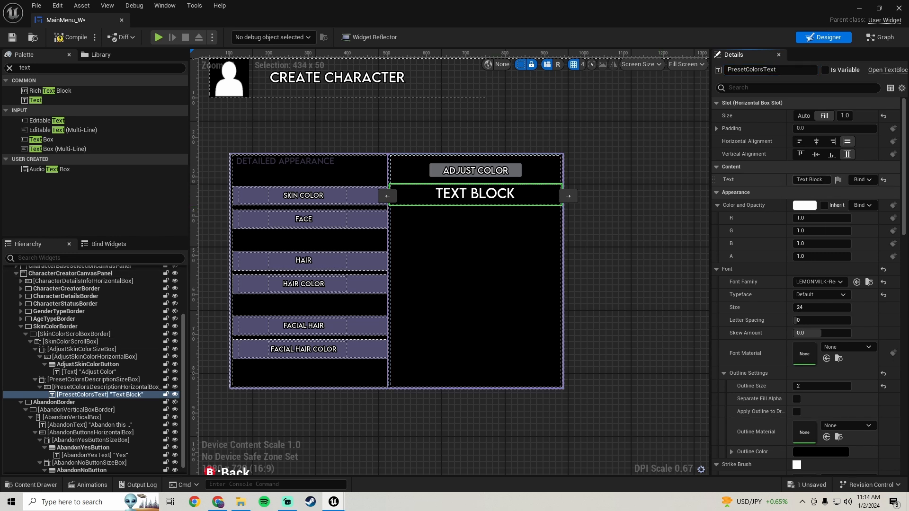
Change the content of PresetColorsText to "Preset Colors" and save the widget.
left_click(811, 180)
key("ctrl+a")
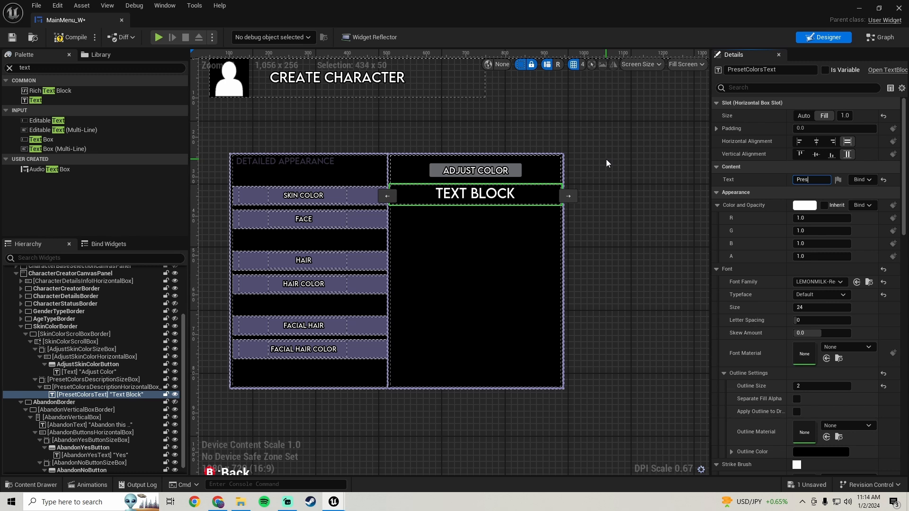
type("Preset Color")
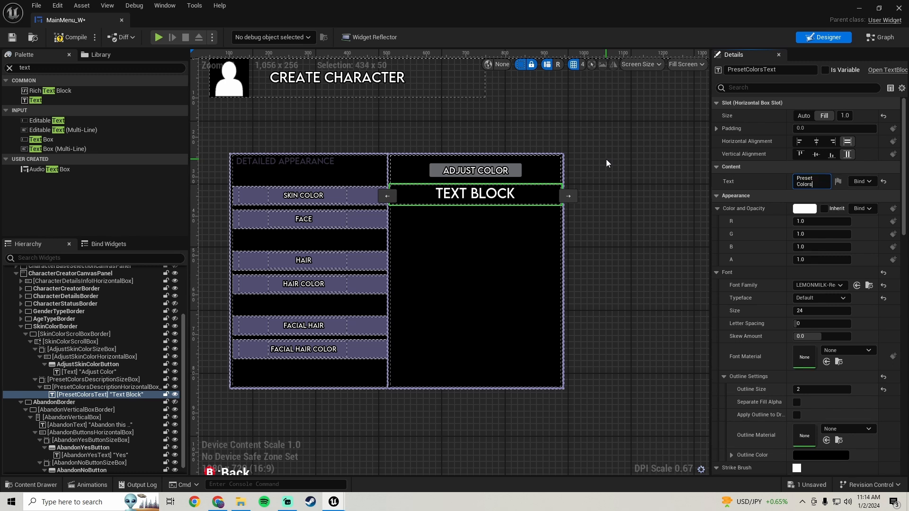
type("s")
key("Return")
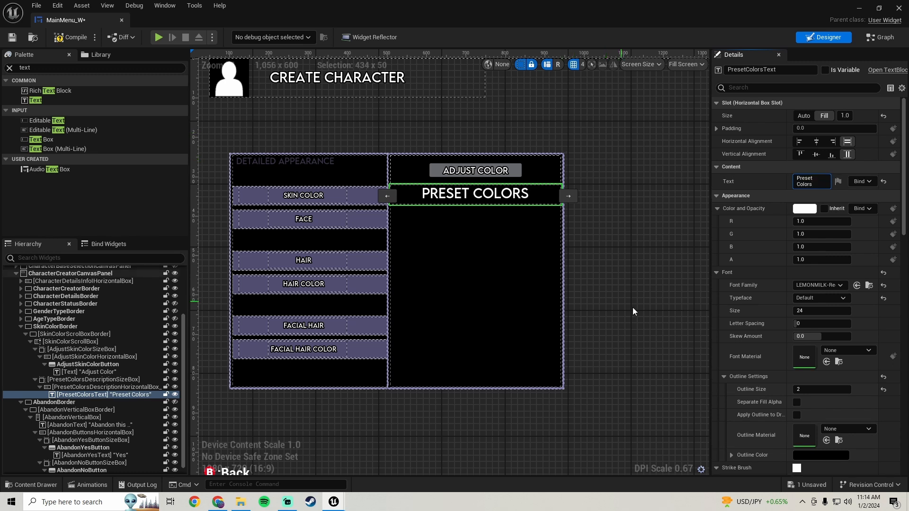
left_click(13, 38)
Duplicate PresetColorsDescriptionSizeBox with its contents and rename the copy as PresetColorsSizeBox_1.
left_click(107, 379)
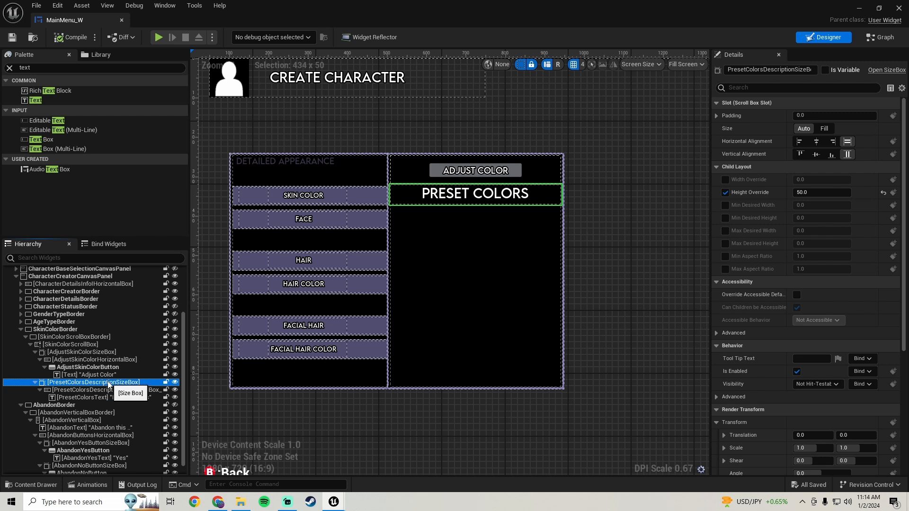
right_click(109, 382)
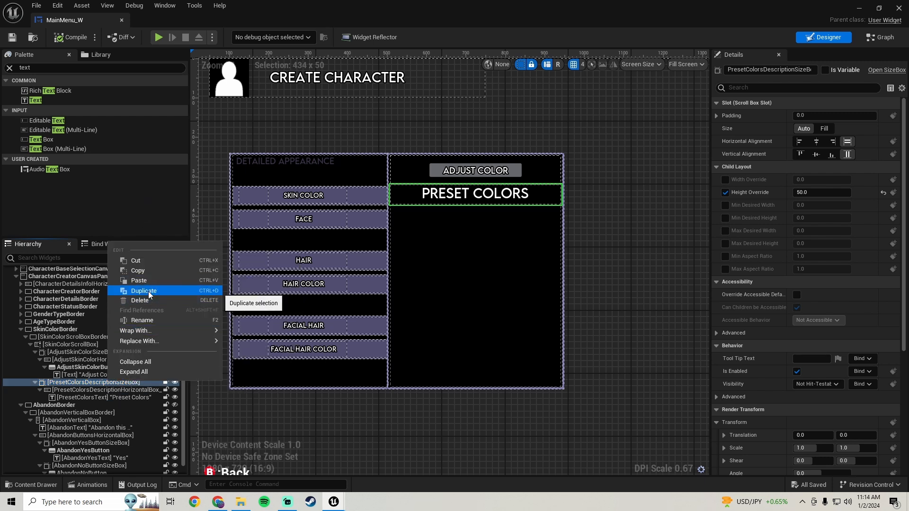
left_click(148, 291)
scroll(473, 293, "down", 1)
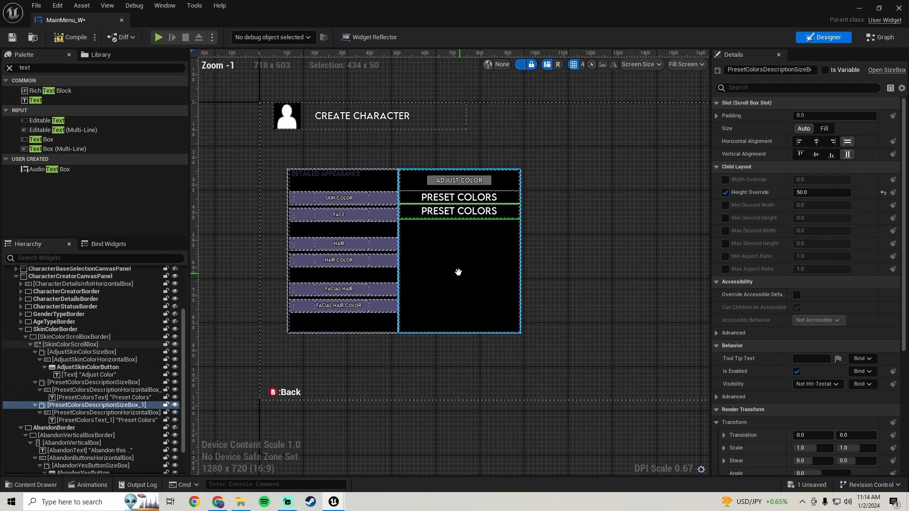
scroll(455, 260, "up", 4)
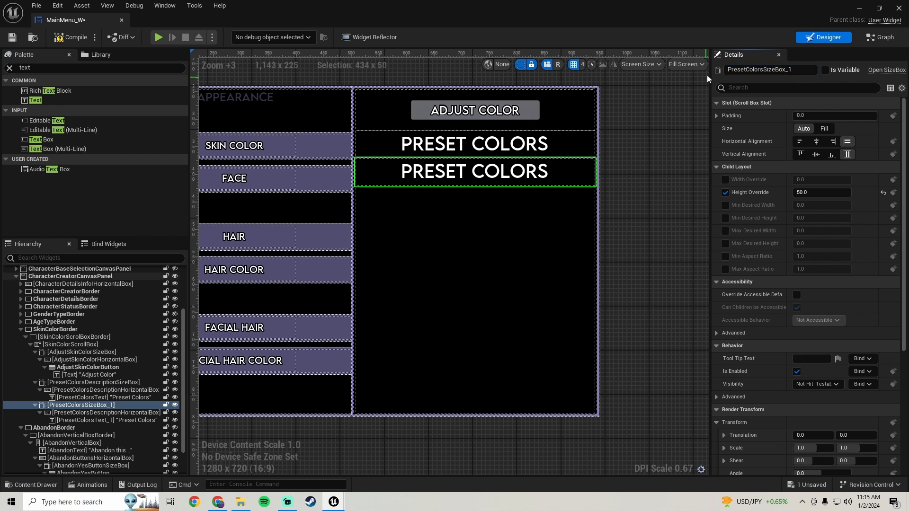
left_click(804, 70)
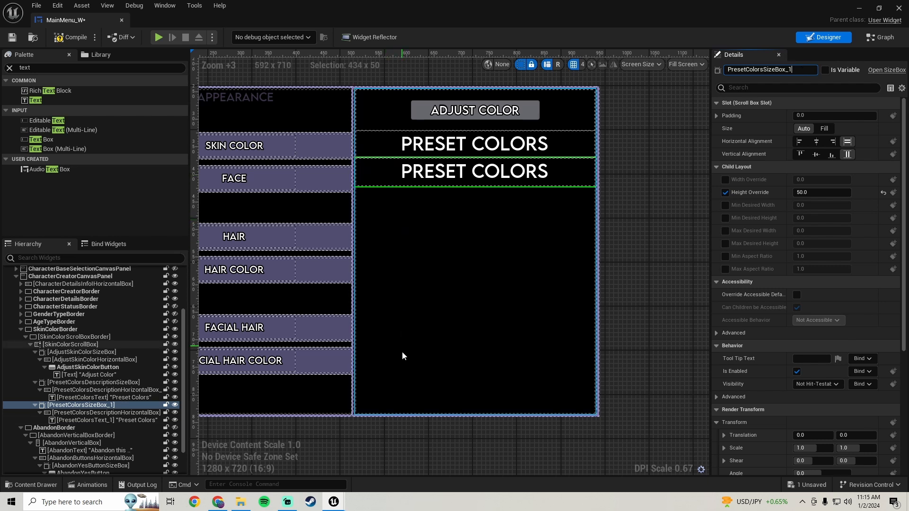
left_click(124, 406)
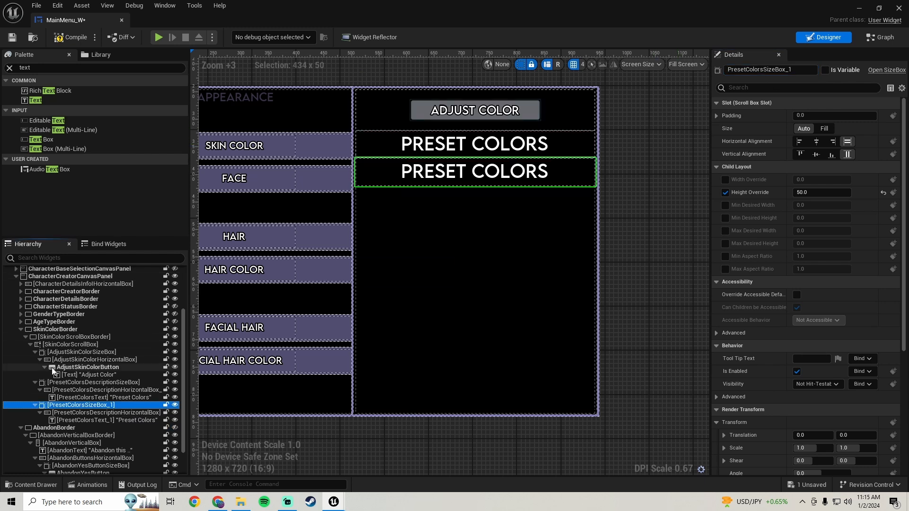
Rename the horizontal box inside PresetColorsSizeBox_1 as PresetColorsHorizontalBox_1.
left_click(112, 412)
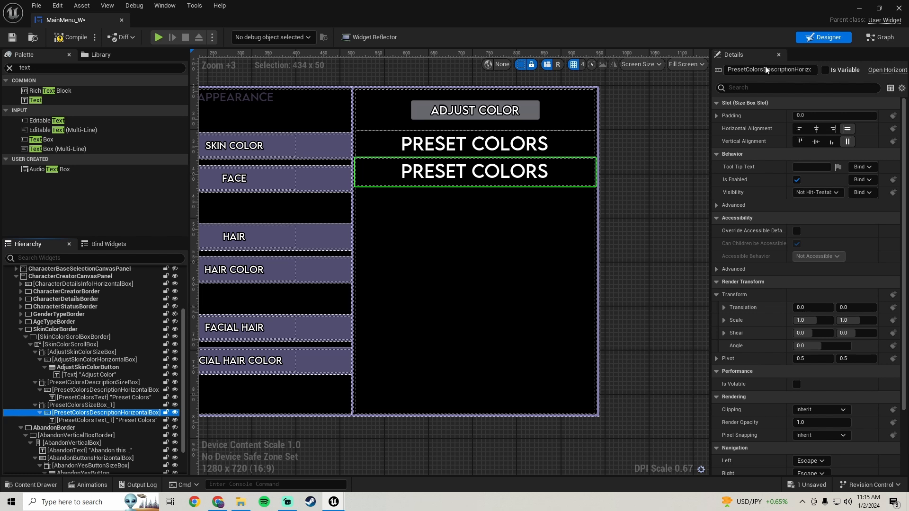
left_click_drag(763, 70, 779, 69)
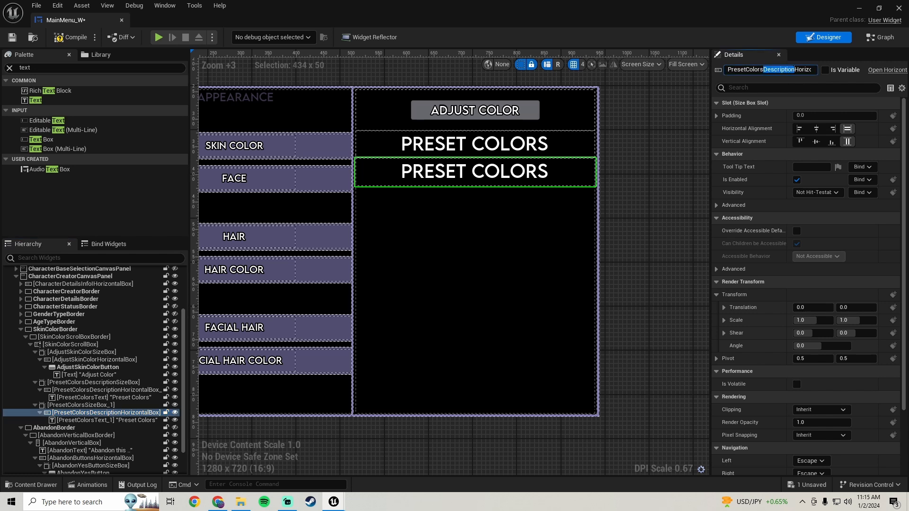
key("BackSpace")
key("Return")
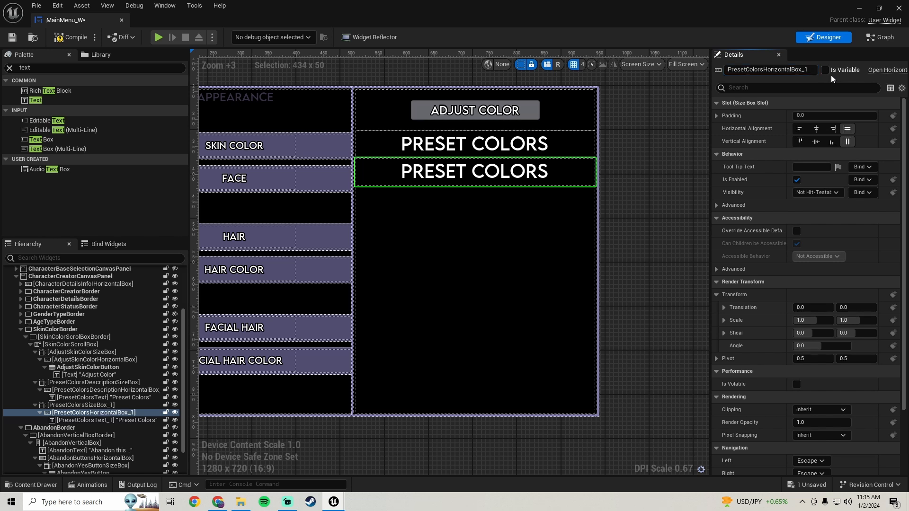
Delete the duplicated text PresetColorsText_1 from PresetColorsHorizontalBox_1, then compile and save the widget.
left_click(122, 420)
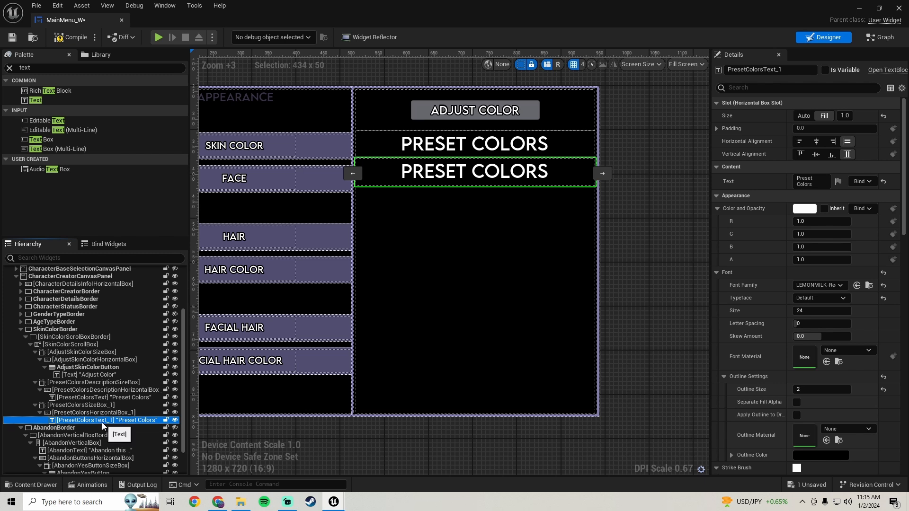
scroll(373, 304, "down", 1)
key("Delete")
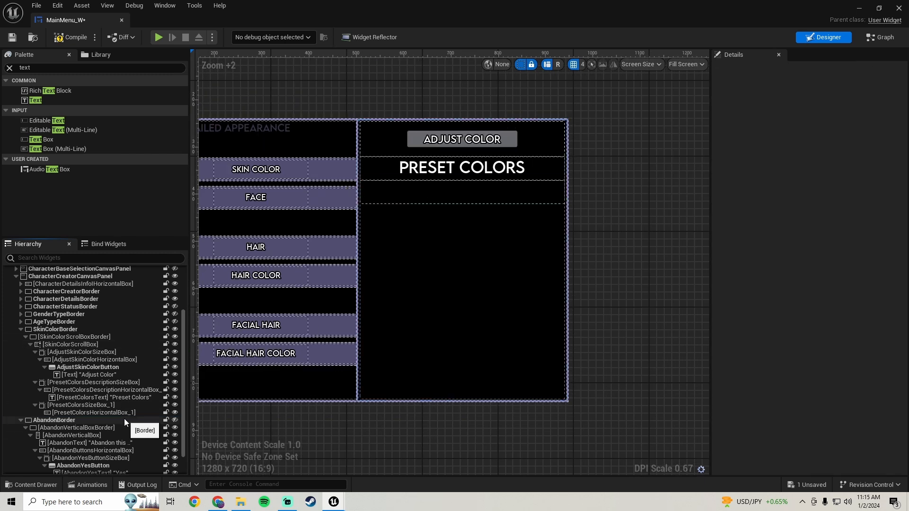
left_click(71, 42)
left_click(12, 37)
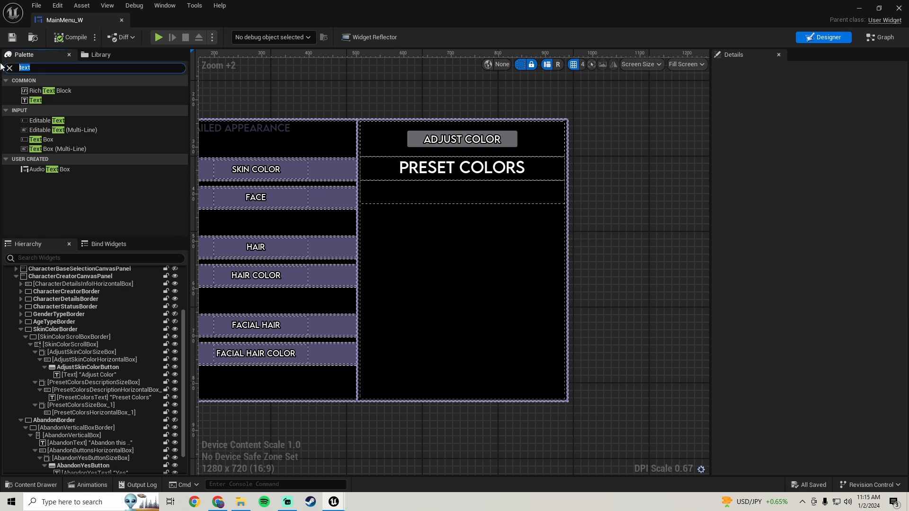
Add a button to PresetColorsHorizontalBox_1 and wrap it with a size box.
type("button")
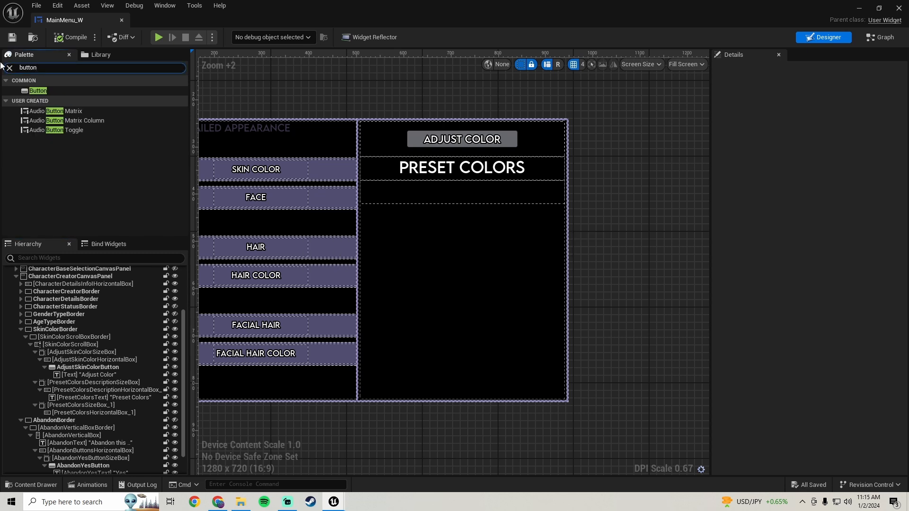
left_click_drag(38, 90, 110, 413)
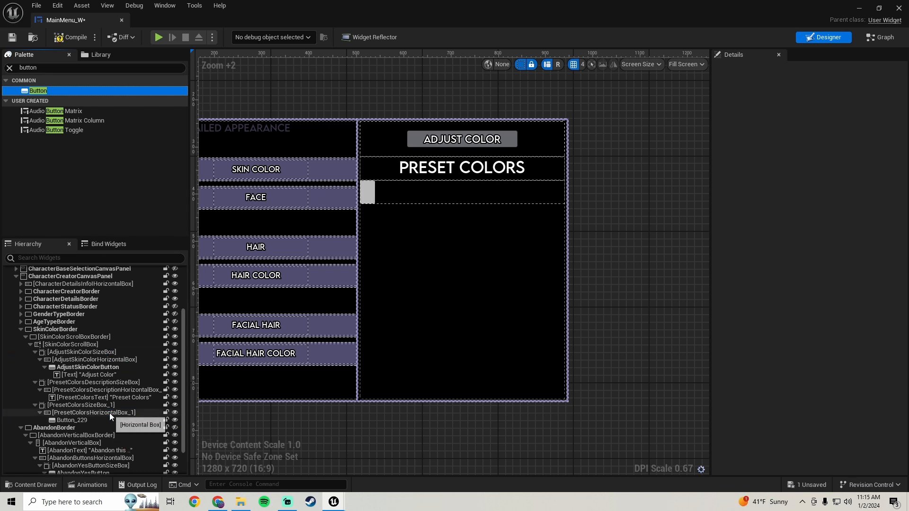
left_click(95, 420)
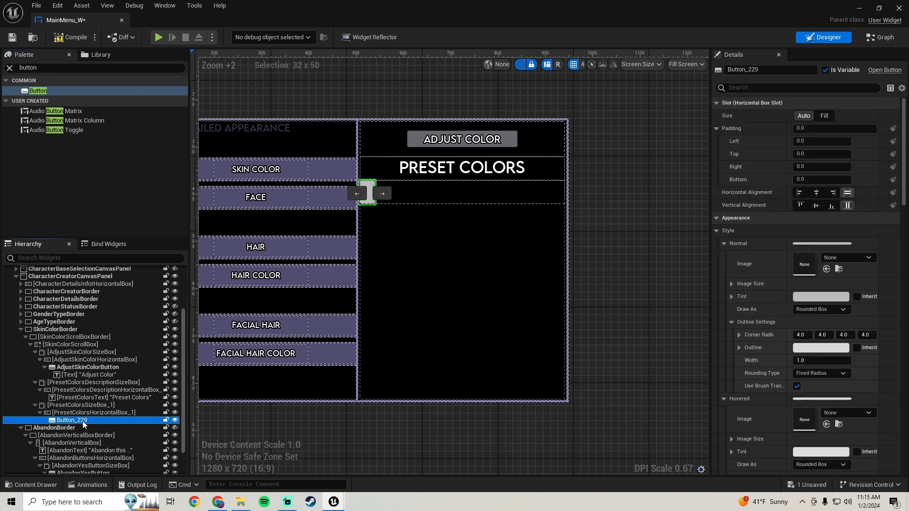
right_click(83, 421)
mouse_move(147, 370)
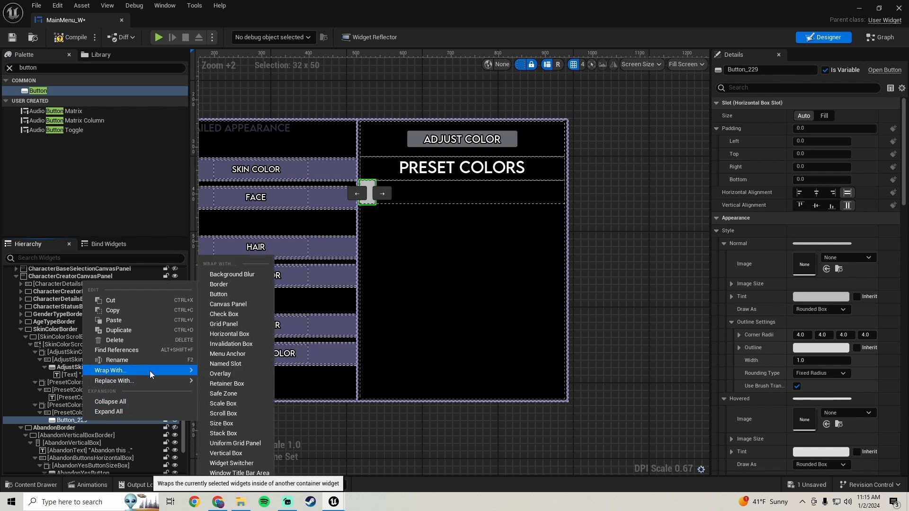
left_click(226, 424)
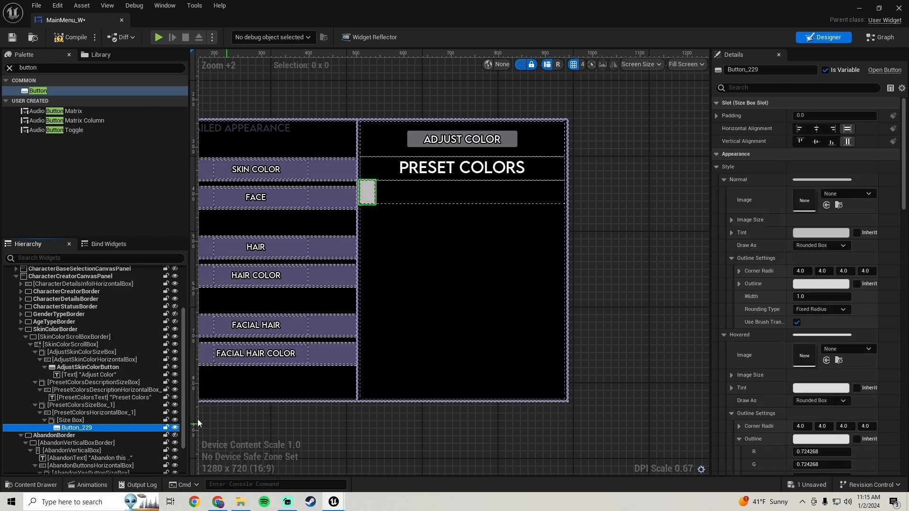
Enable the width override on the new size box around the button and set it to 50.
left_click(71, 421)
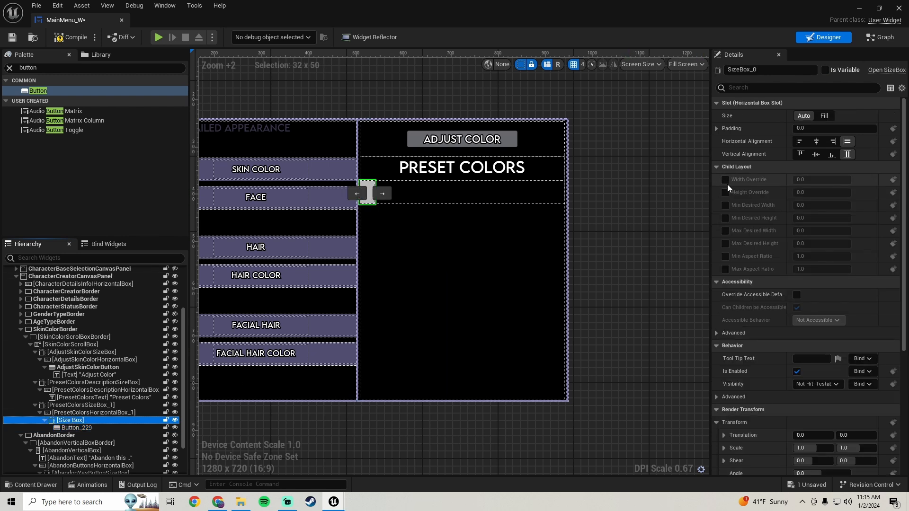
left_click(725, 180)
left_click(821, 180)
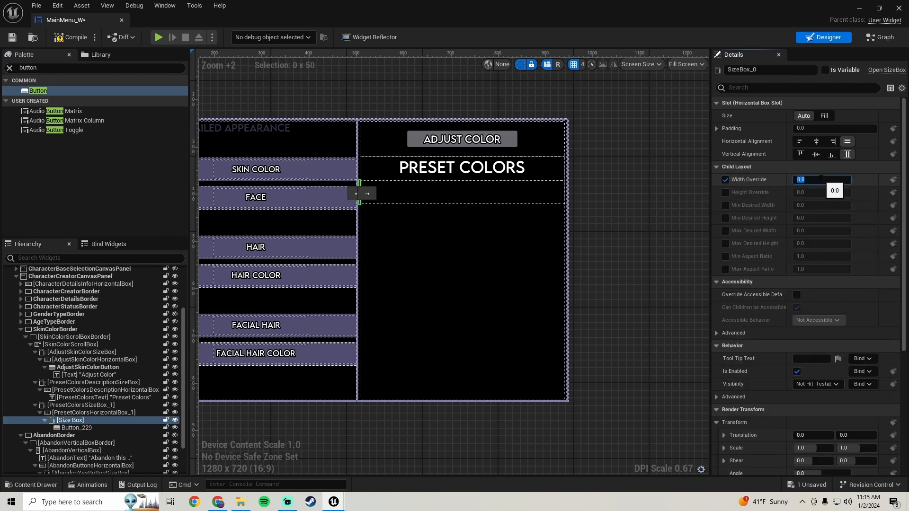
type("50")
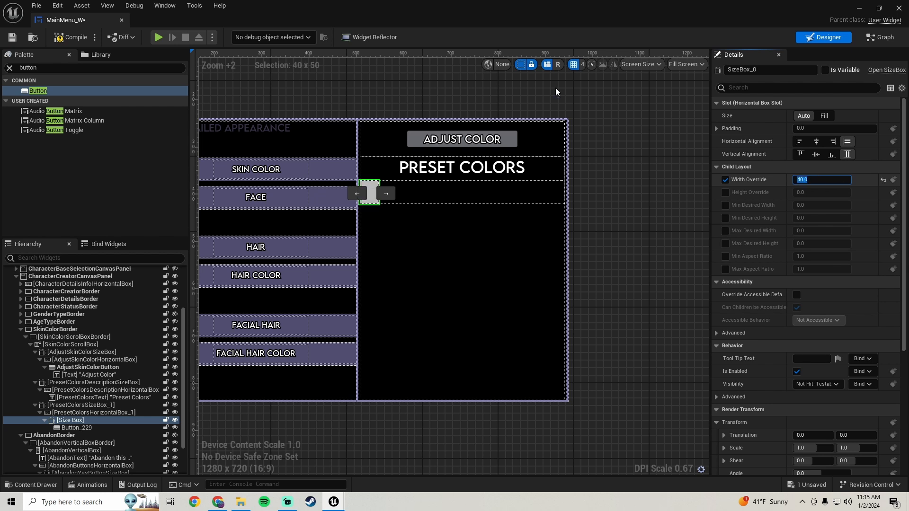
key("Return")
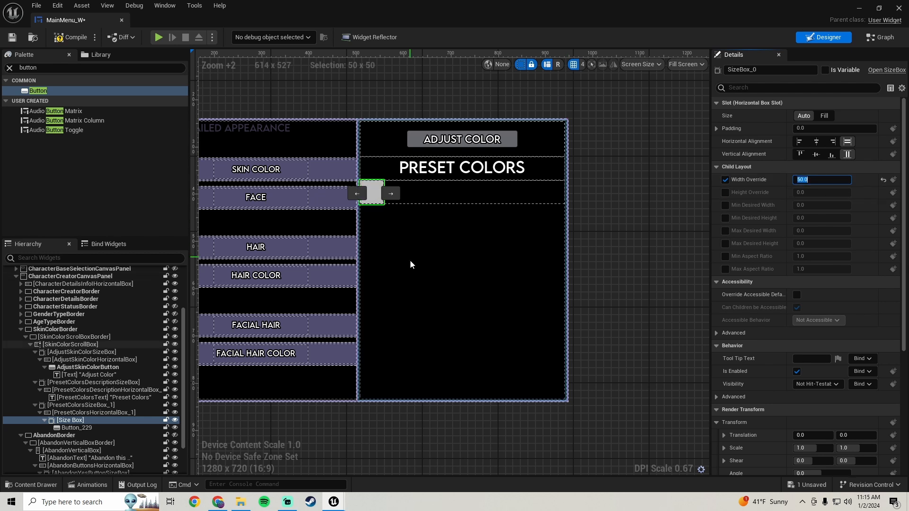
scroll(404, 196, "up", 3)
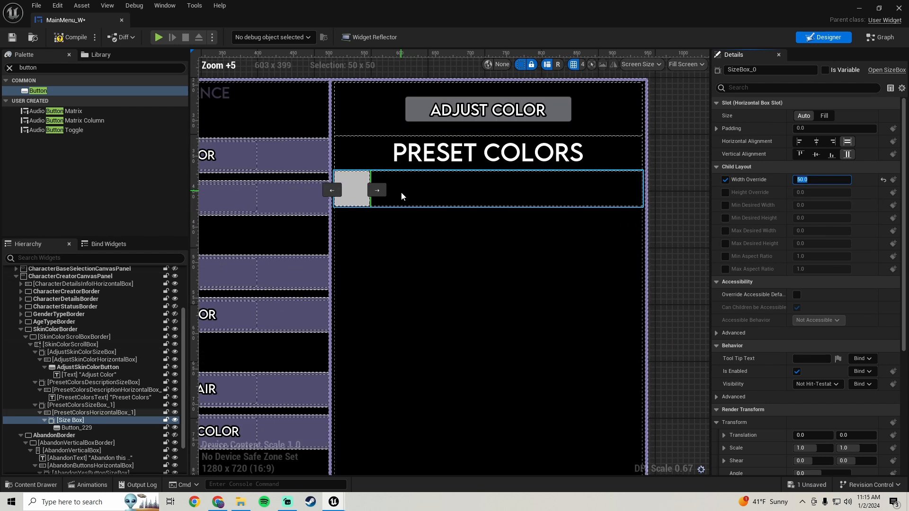
Set the height override of PresetColorsSizeBox_1 to 40.
left_click(78, 404)
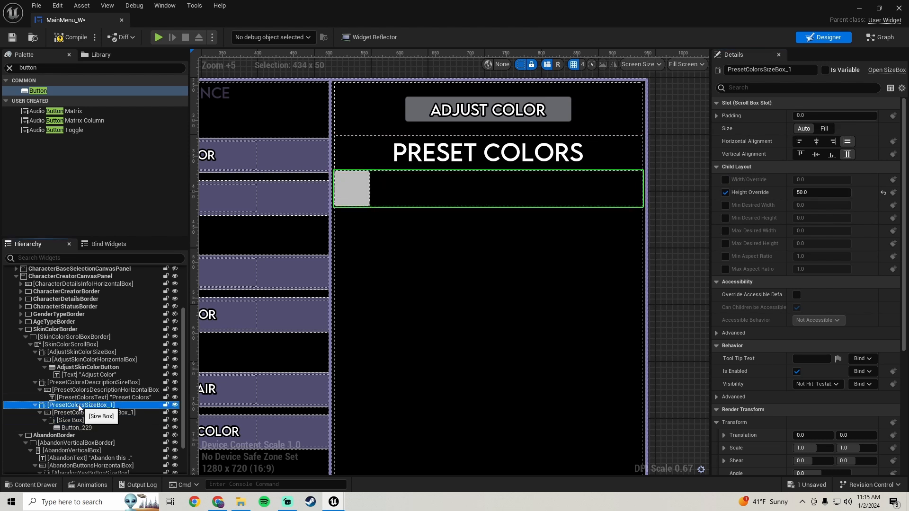
left_click(800, 191)
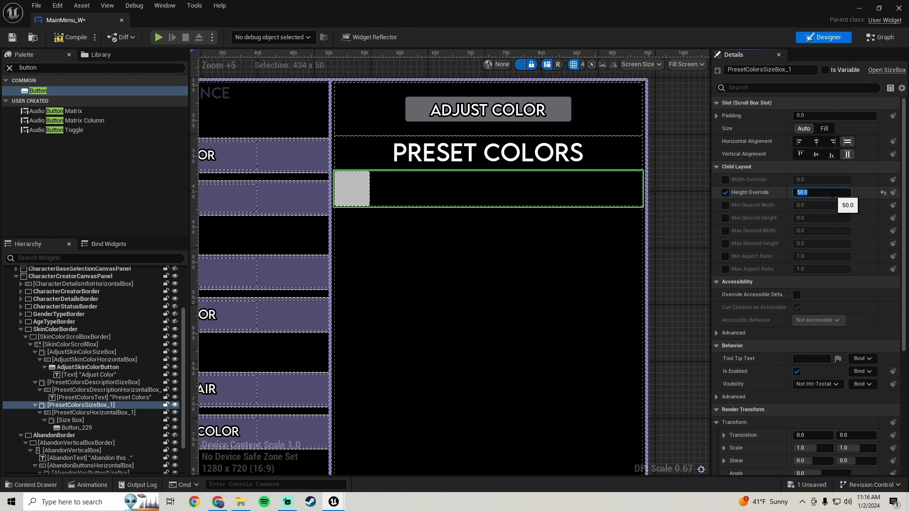
key("Return")
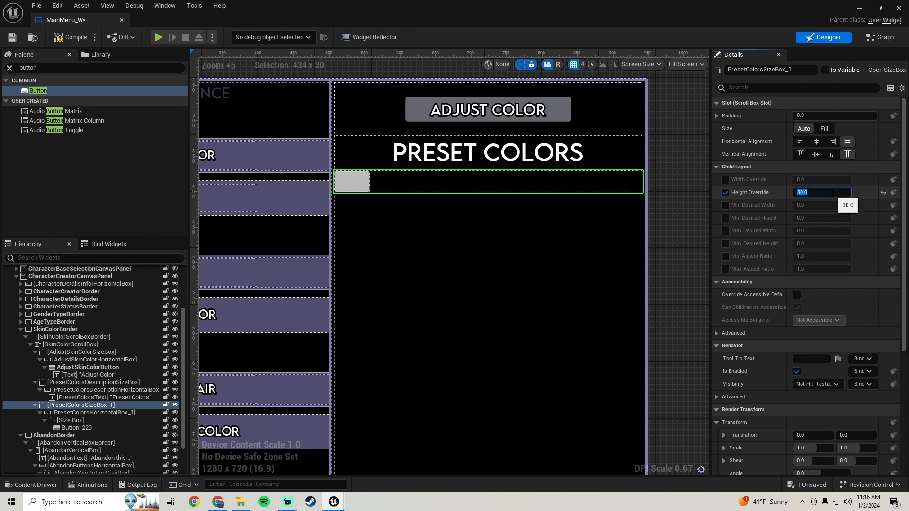
type("40")
key("Return")
scroll(466, 271, "down", 2)
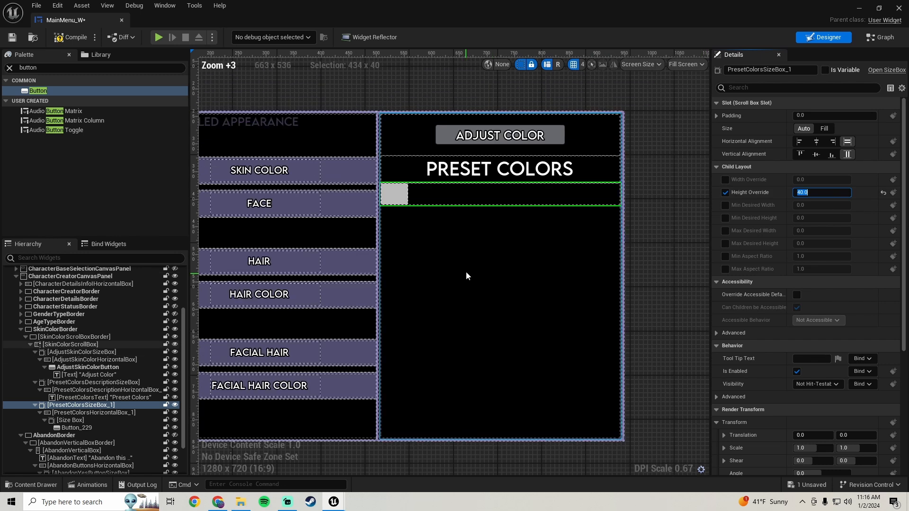
scroll(501, 231, "up", 1)
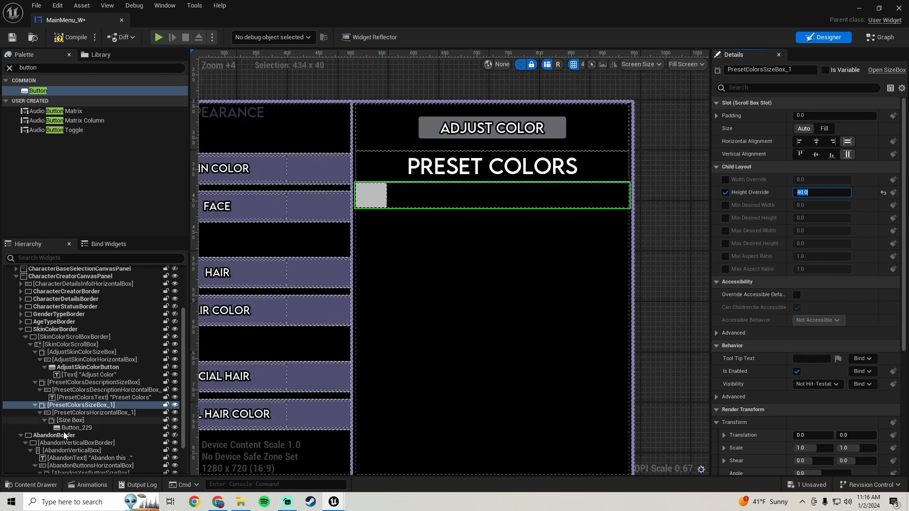
Set the width override of the size box around the new button to 40 and its padding to 1.0.
left_click(71, 421)
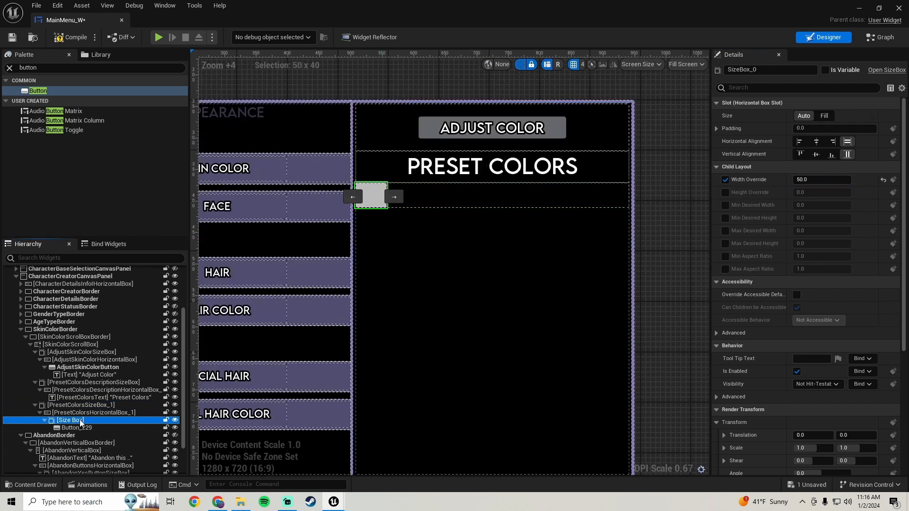
left_click(834, 180)
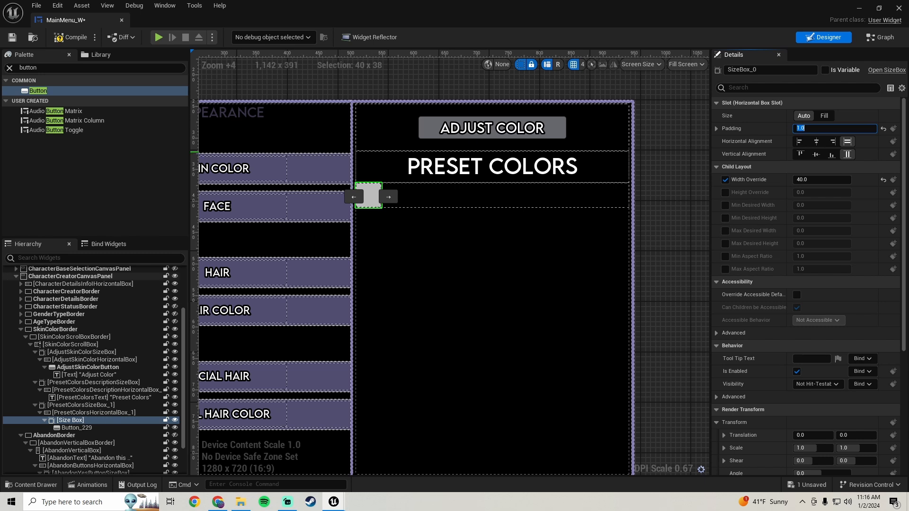
Rename the size box as PresetColorButtonSizeBox_1 and its button as PresetColorButton_1, then save the widget.
left_click(771, 70)
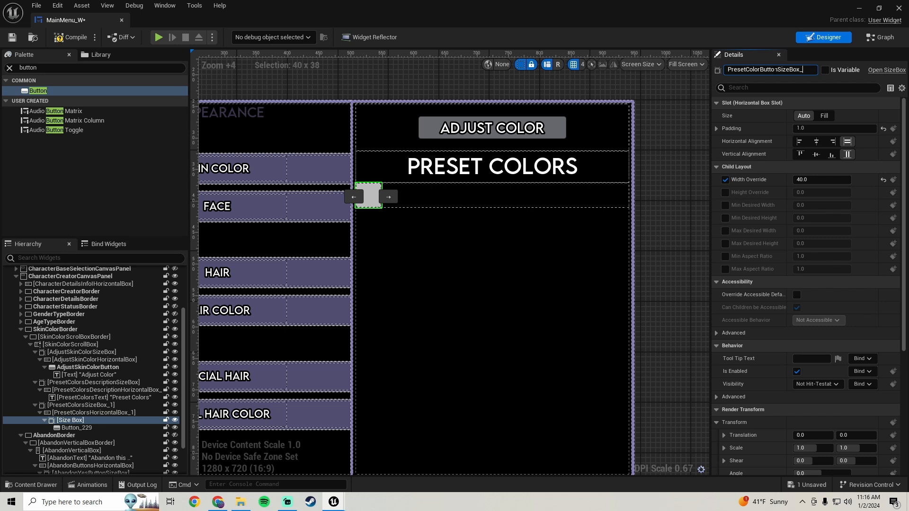
key("Return")
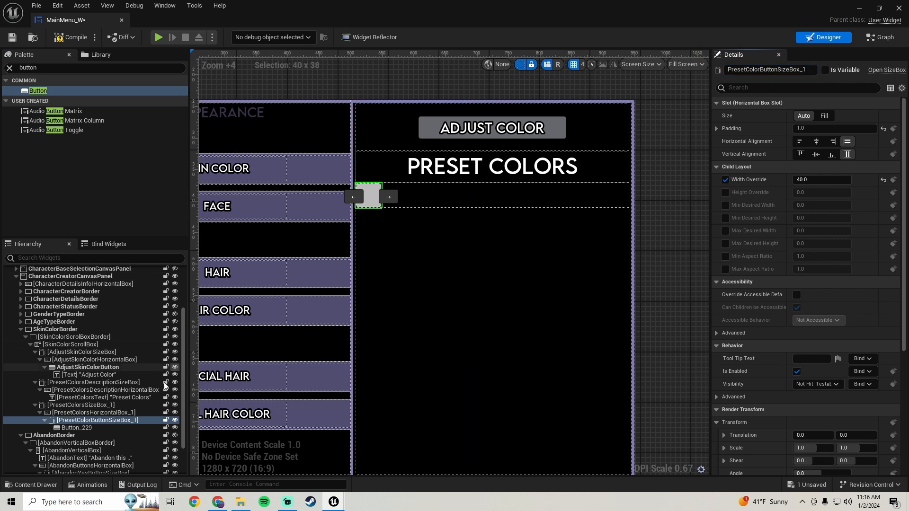
left_click(95, 429)
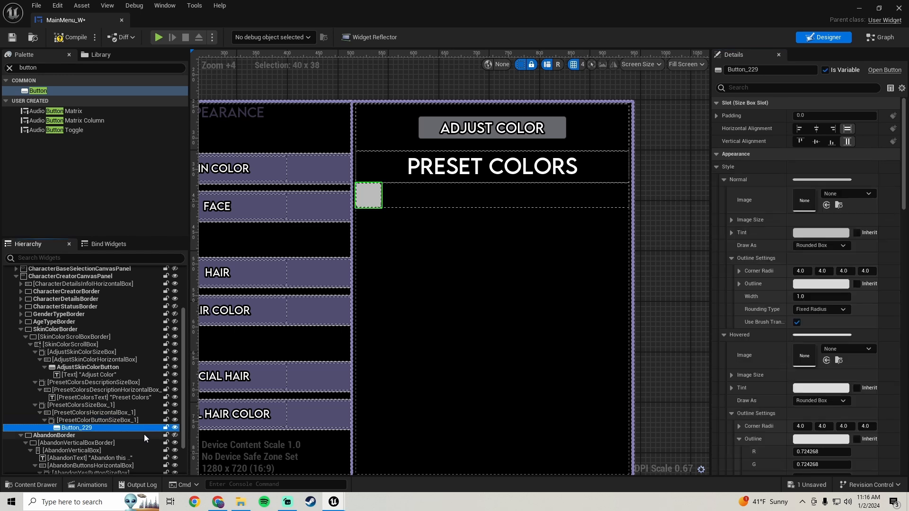
left_click(772, 71)
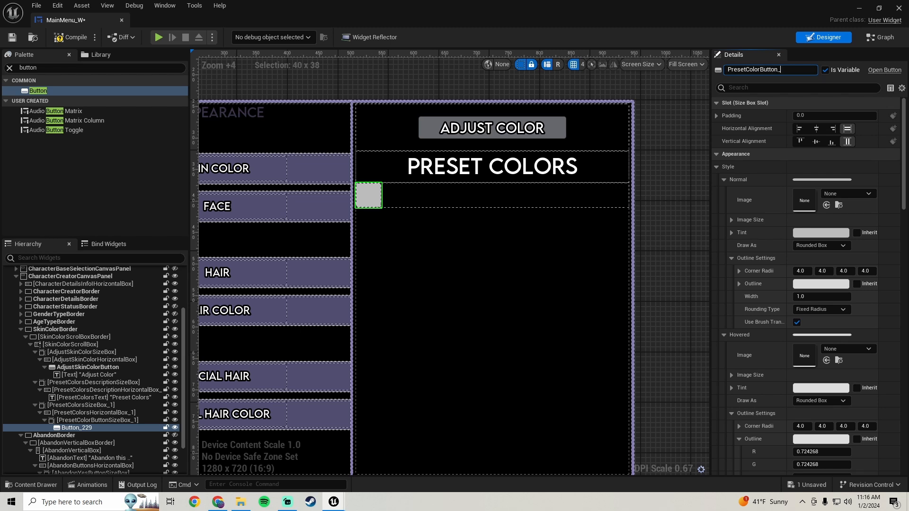
key("Return")
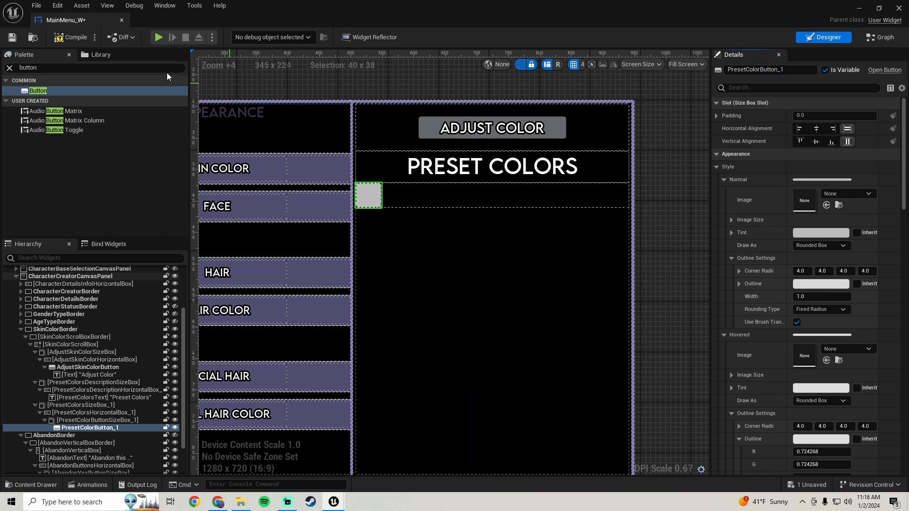
left_click(13, 38)
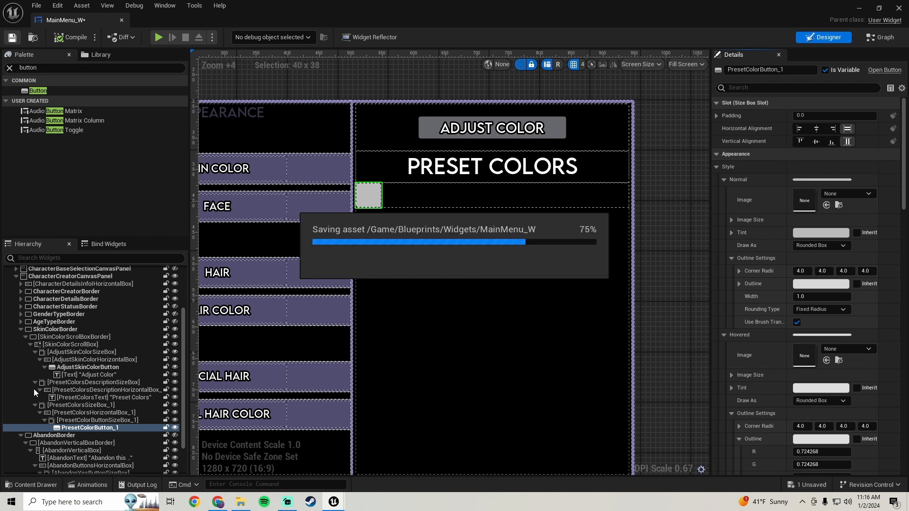
Duplicate PresetColorButtonSizeBox_1 with its button repeatedly until PresetColorsHorizontalBox_1 holds a row of eight preset buttons.
left_click(111, 421)
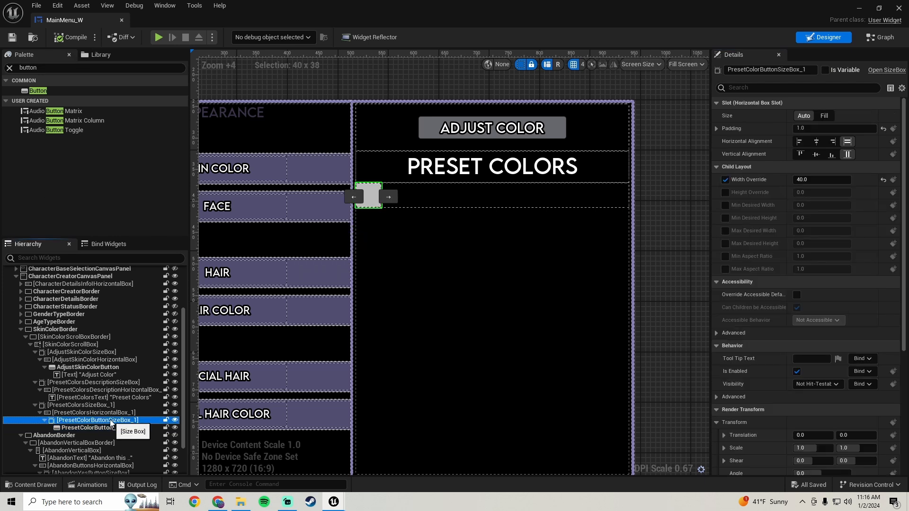
right_click(110, 423)
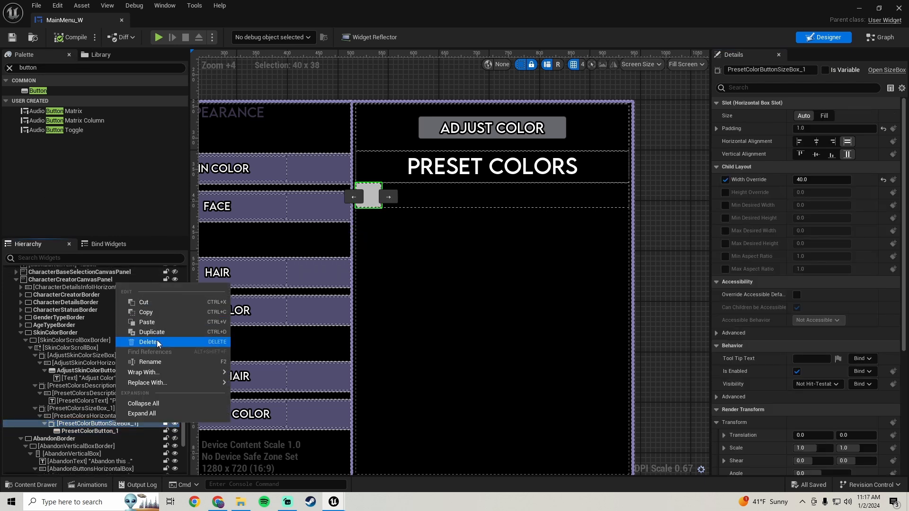
left_click(158, 334)
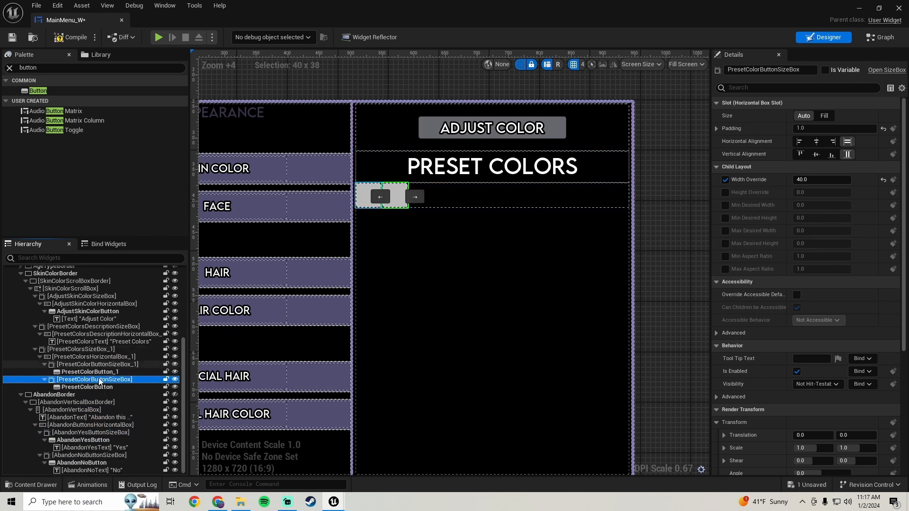
right_click(99, 379)
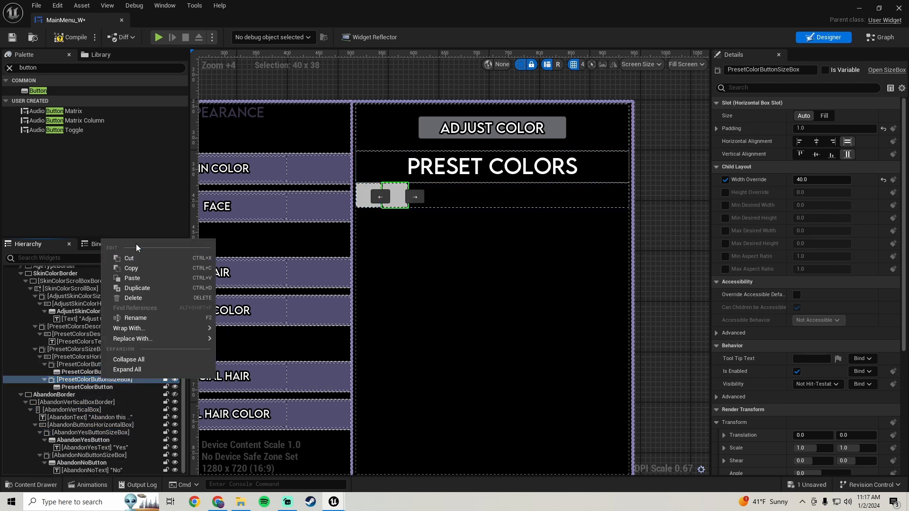
left_click(137, 287)
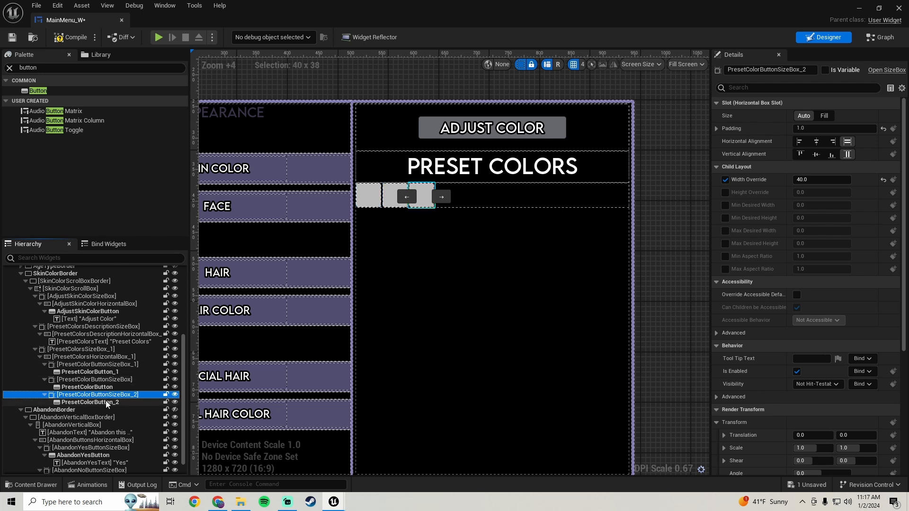
right_click(113, 397)
left_click(150, 311)
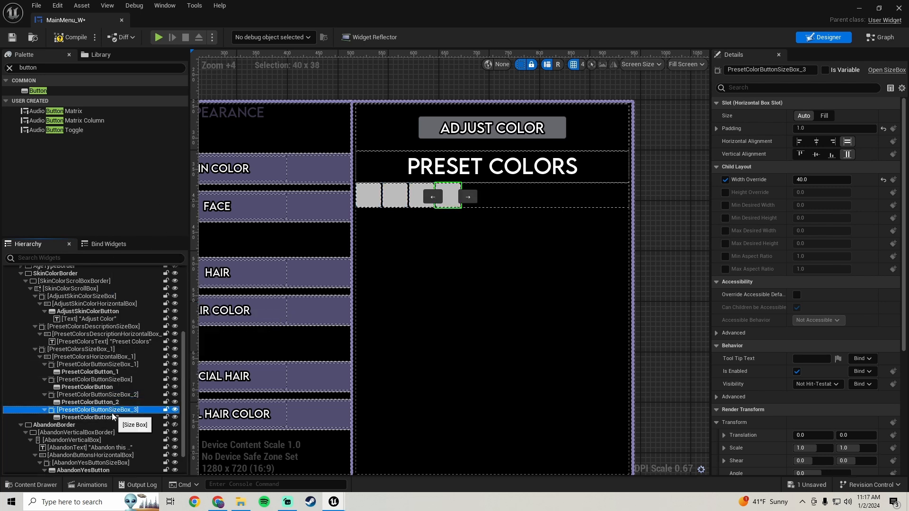
right_click(112, 409)
left_click(156, 322)
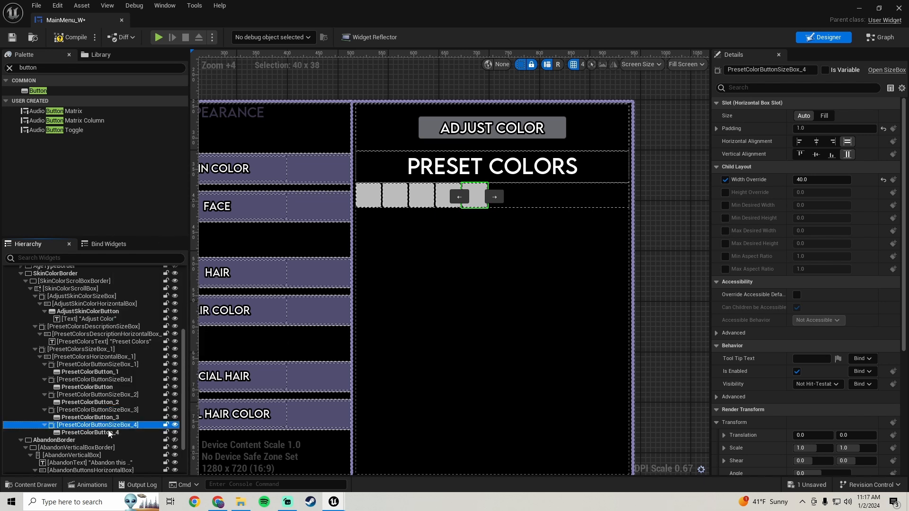
right_click(119, 427)
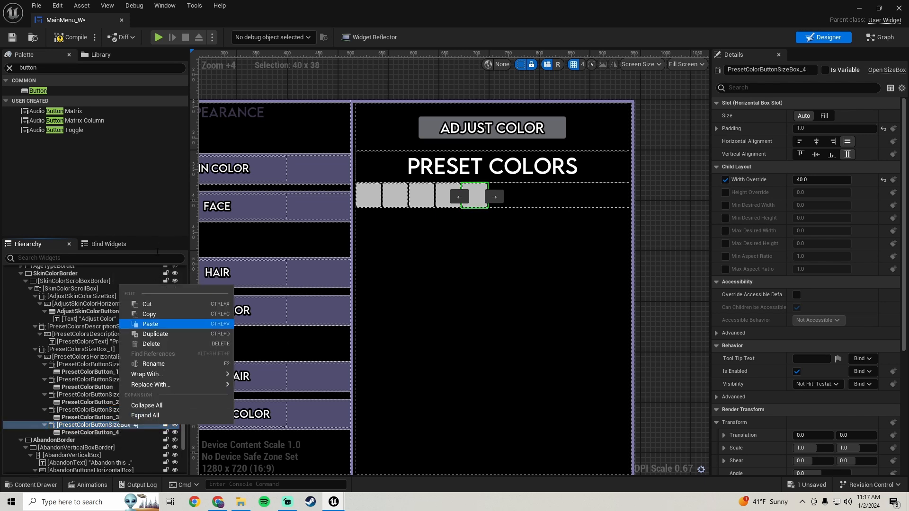
left_click(156, 326)
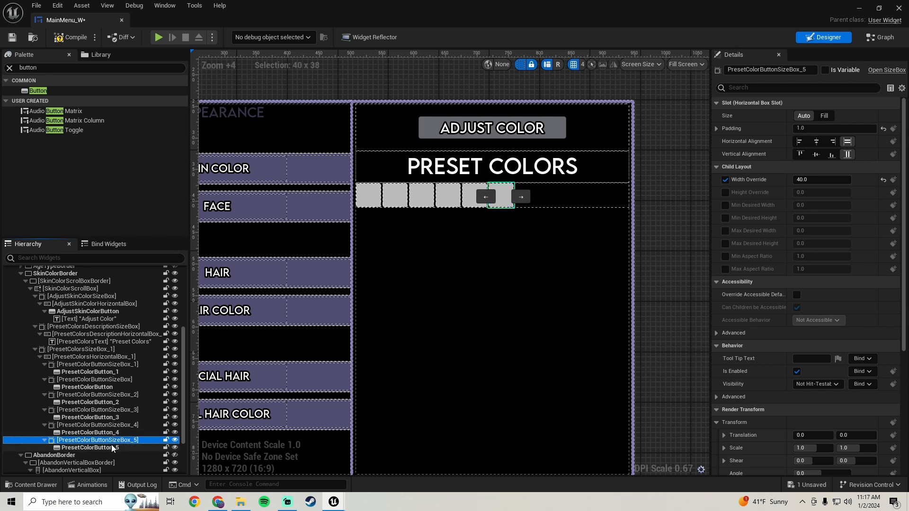
right_click(115, 439)
left_click(152, 350)
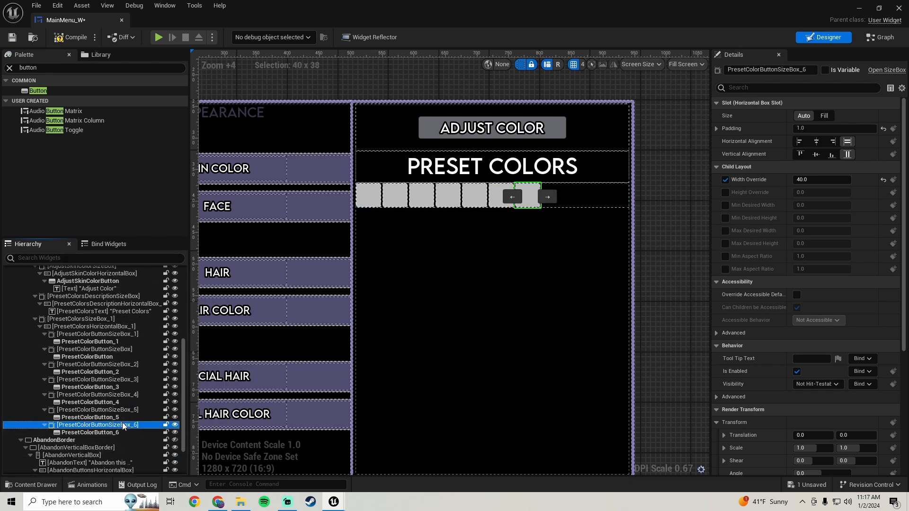
right_click(121, 425)
left_click(169, 330)
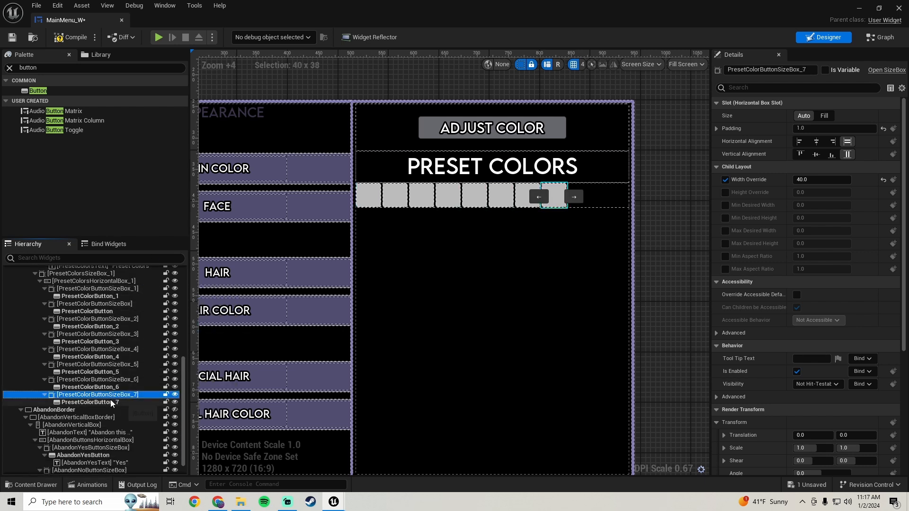
right_click(115, 394)
left_click(156, 304)
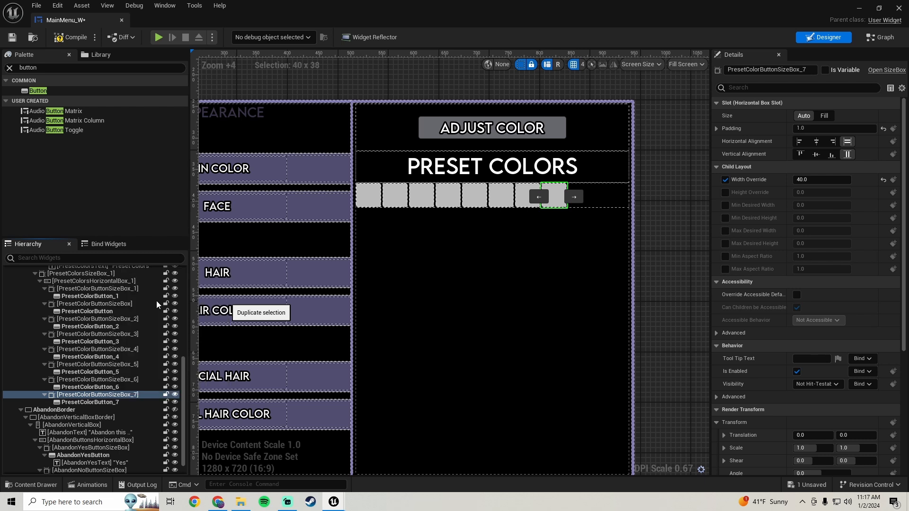
Duplicate the last preset button's size box two more times so PresetColorsHorizontalBox_1 holds a row of ten buttons.
scroll(97, 354, "down", 2)
right_click(118, 381)
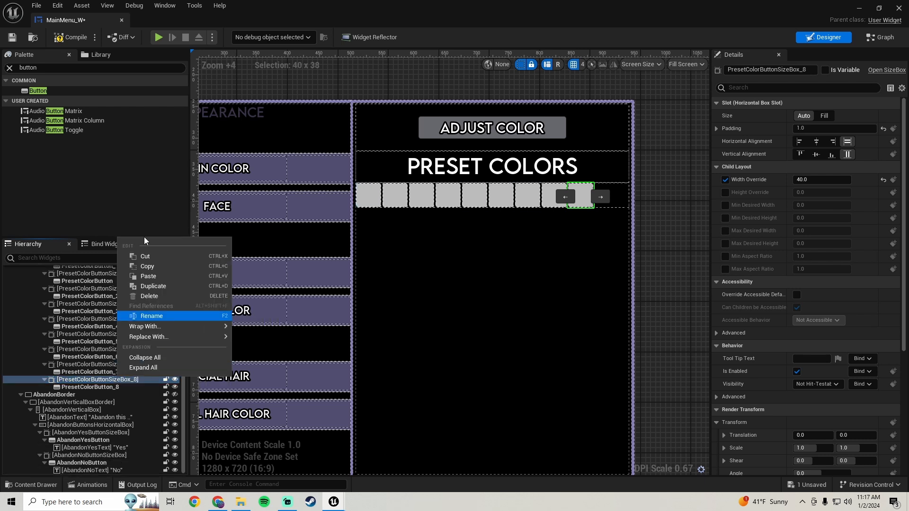
left_click(155, 286)
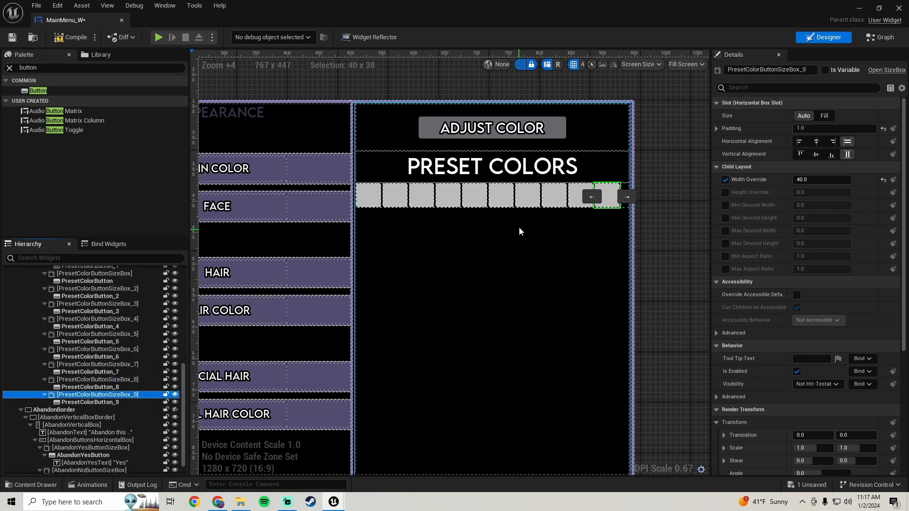
scroll(605, 202, "up", 4)
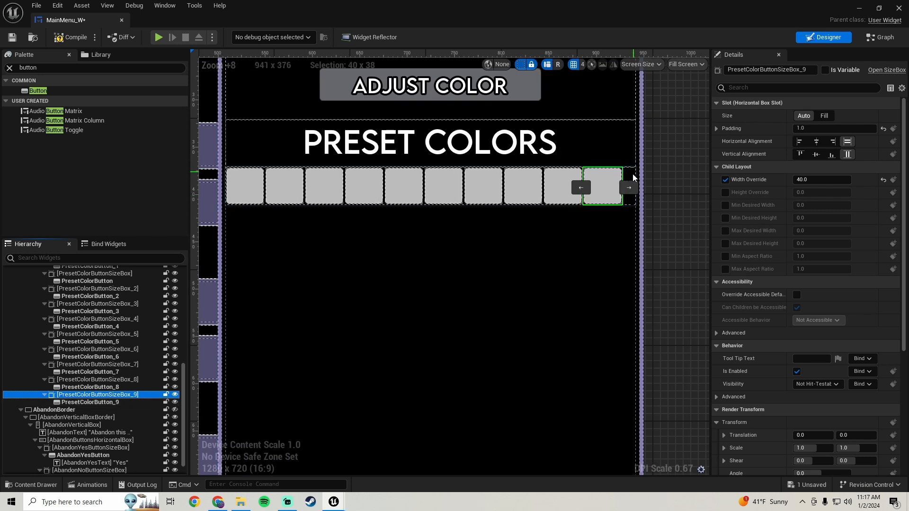
scroll(362, 297, "down", 3)
scroll(66, 400, "up", 4)
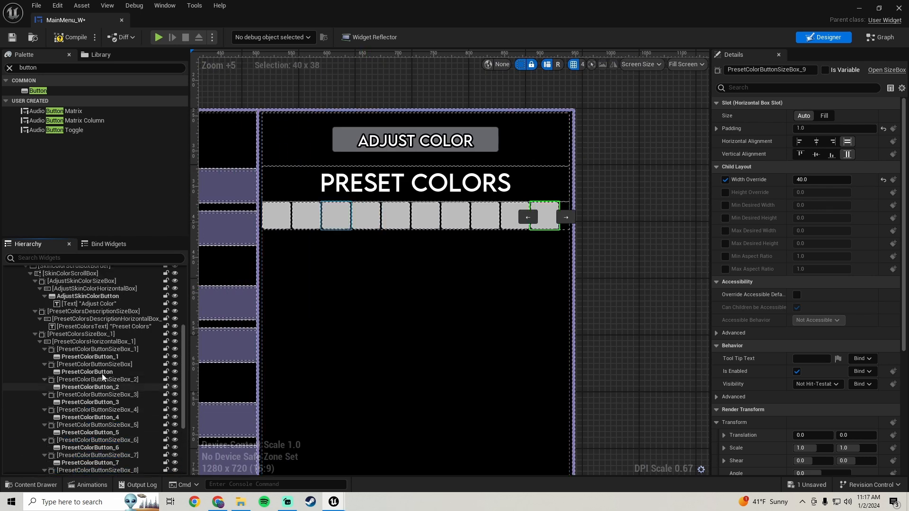
Set the left and right padding of PresetColorsHorizontalBox_1 to 5.0.
left_click(115, 342)
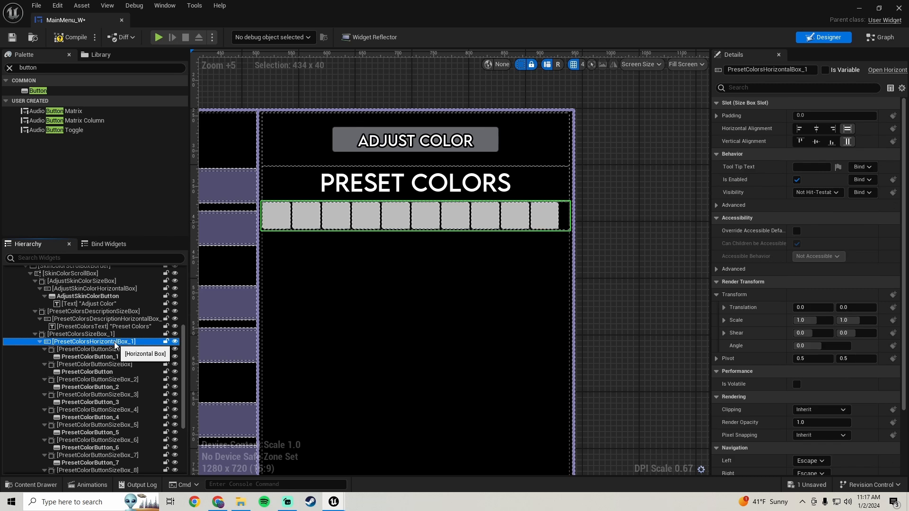
left_click(716, 117)
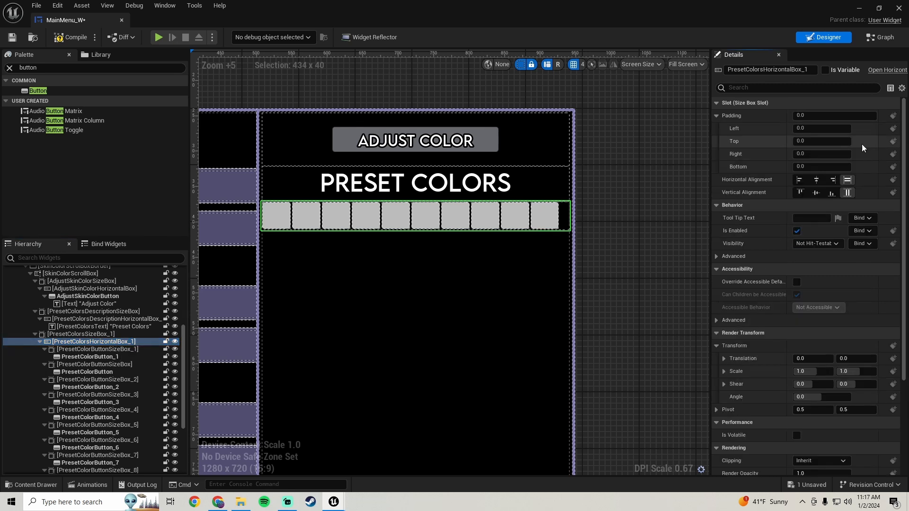
left_click(824, 128)
type("5")
key("Return")
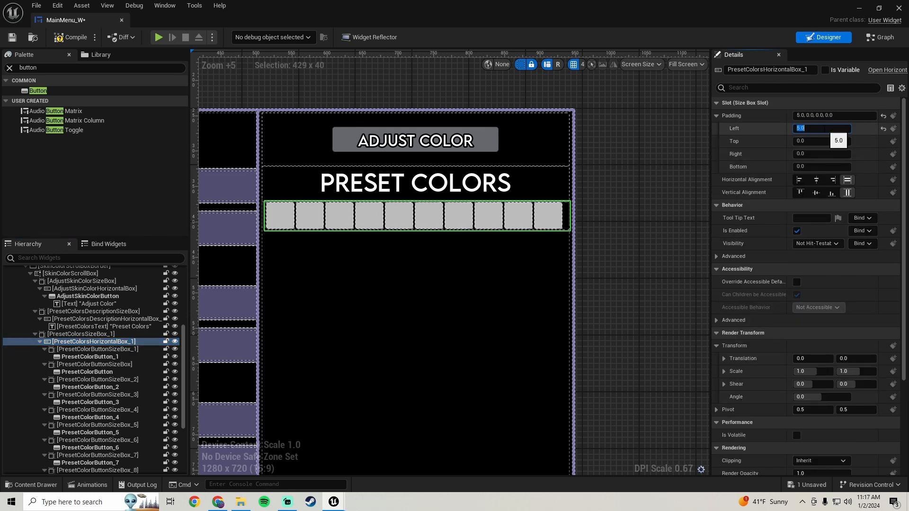
left_click(822, 154)
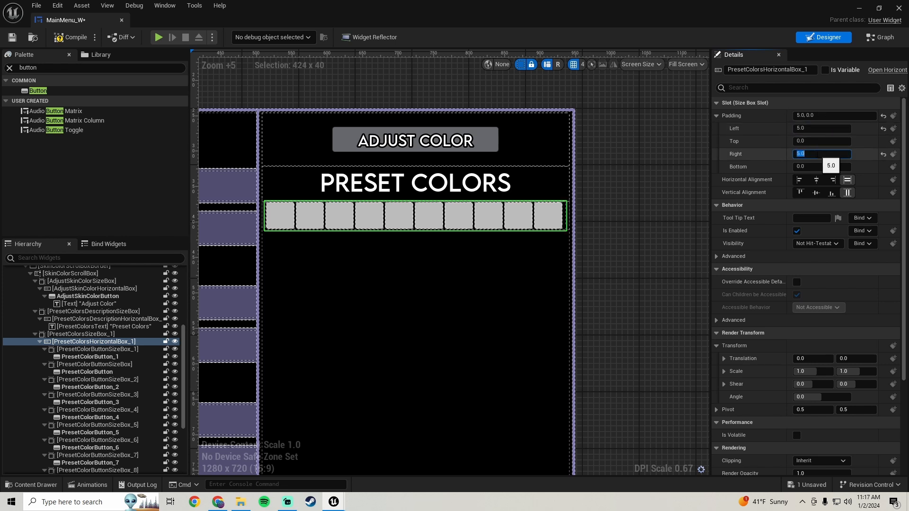
left_click(606, 231)
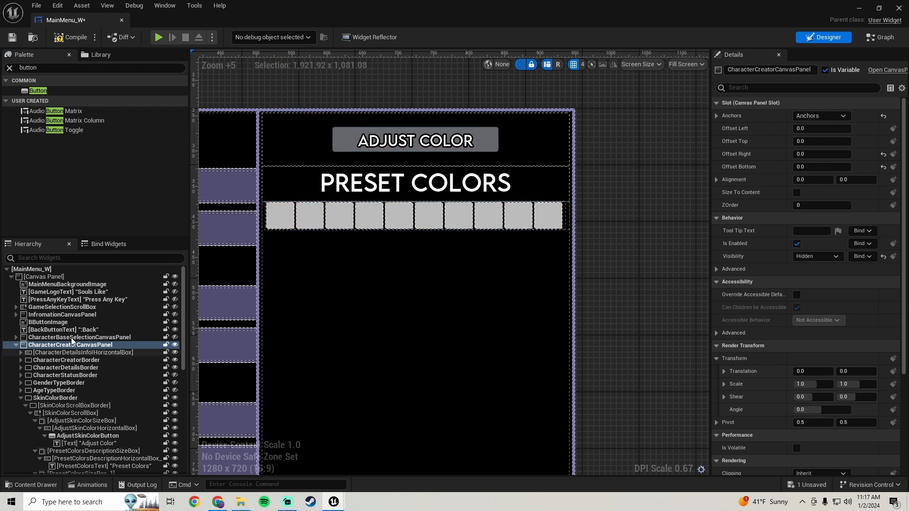
Set the left and right padding of PresetColorsHorizontalBox_1 to 6.0.
left_click(265, 218)
scroll(101, 411, "down", 5)
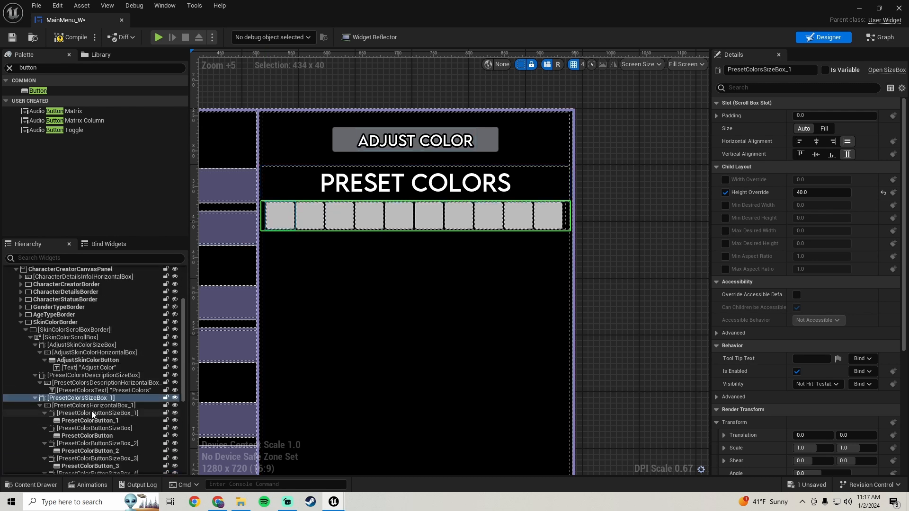
left_click(122, 383)
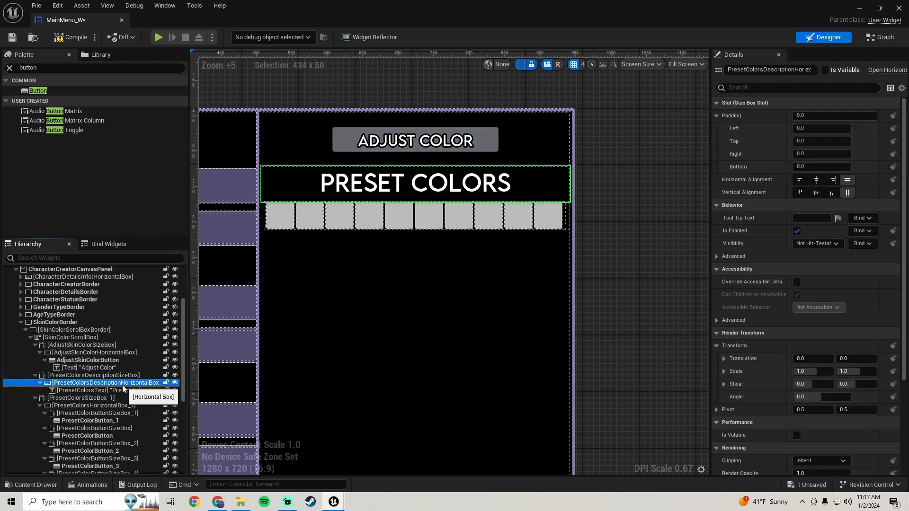
left_click(118, 406)
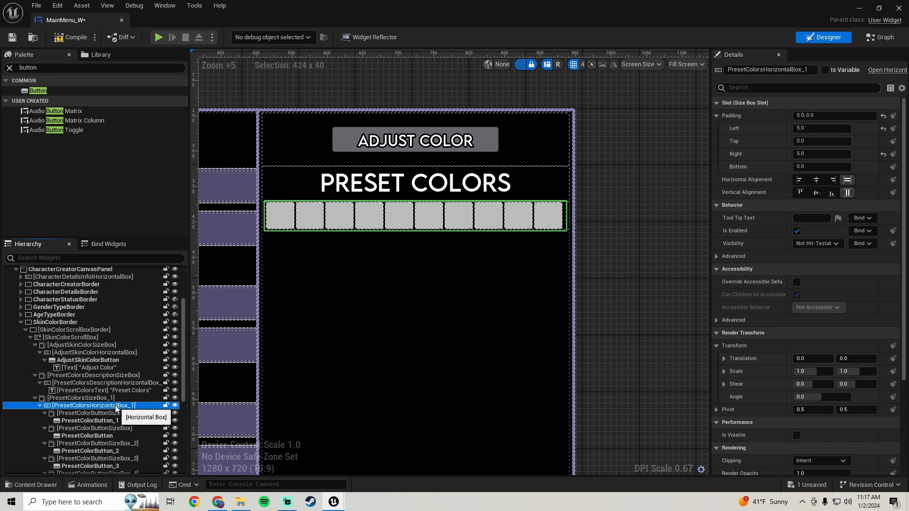
left_click(813, 128)
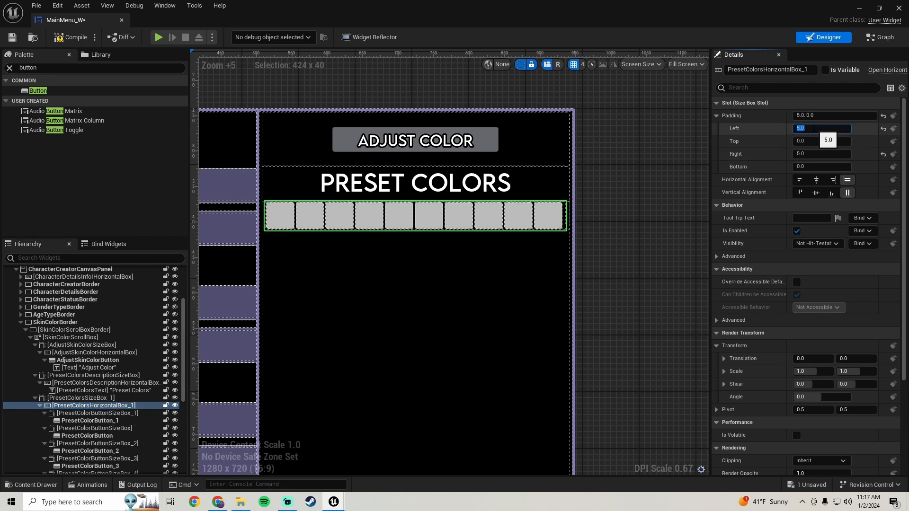
type("6")
key("Return")
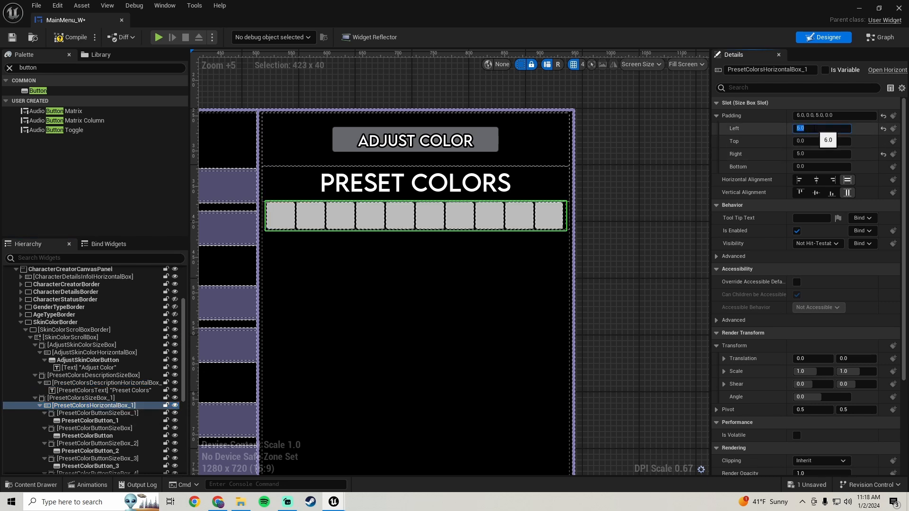
left_click(815, 155)
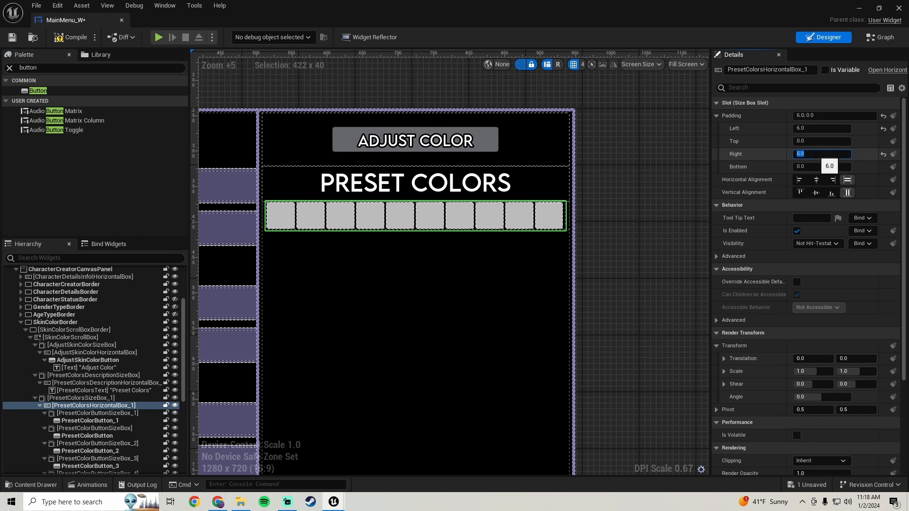
Set the left and right padding of PresetColorsHorizontalBox_1 to 7.0 to center the button row in the panel.
left_click(815, 128)
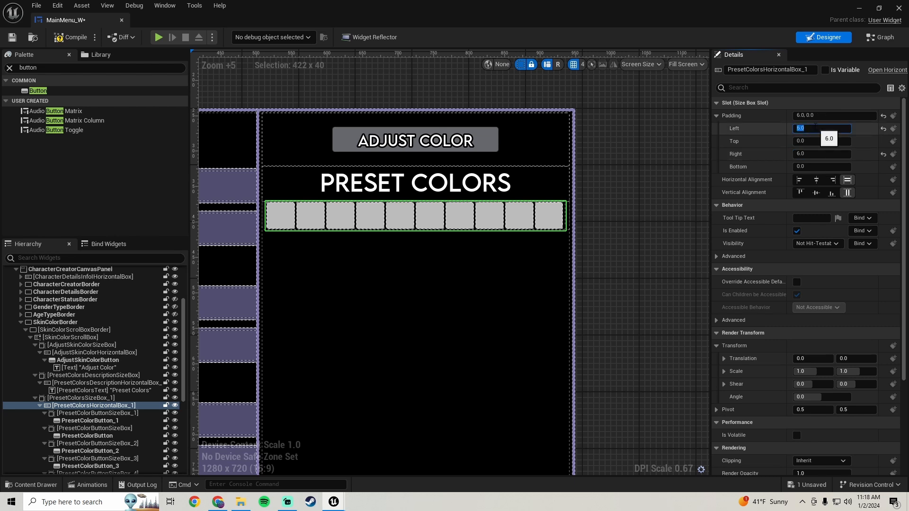
left_click(820, 154)
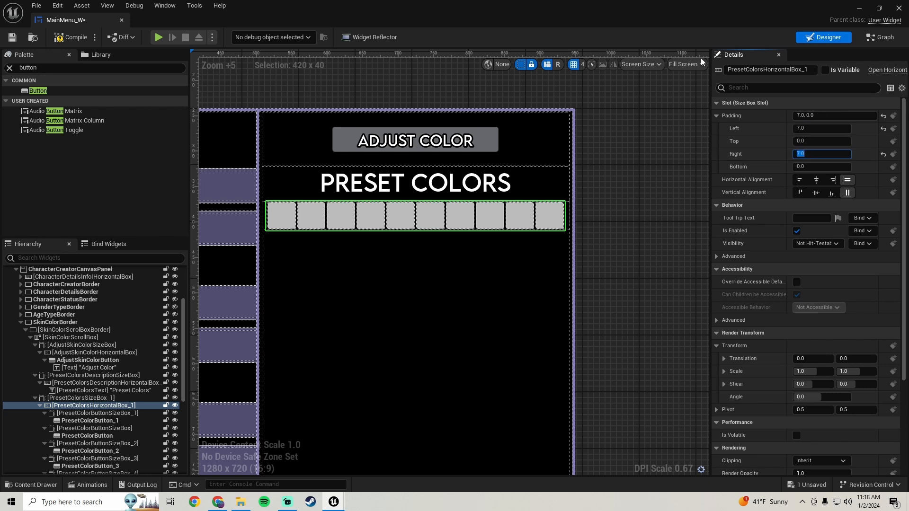
scroll(594, 253, "down", 3)
scroll(592, 246, "up", 1)
right_click_drag(592, 246, 615, 231)
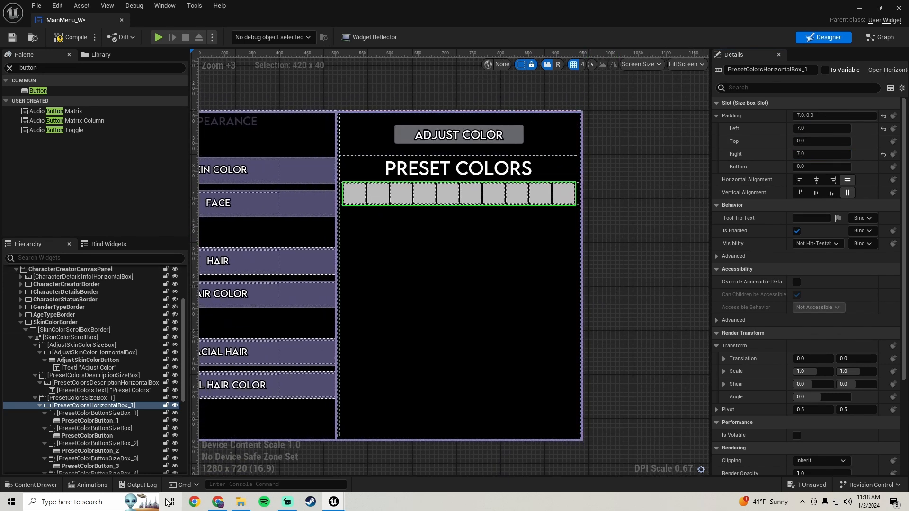
Duplicate PresetColorsSizeBox_1 with its ten buttons, and duplicate the copy, to make three rows of preset buttons.
left_click(81, 398)
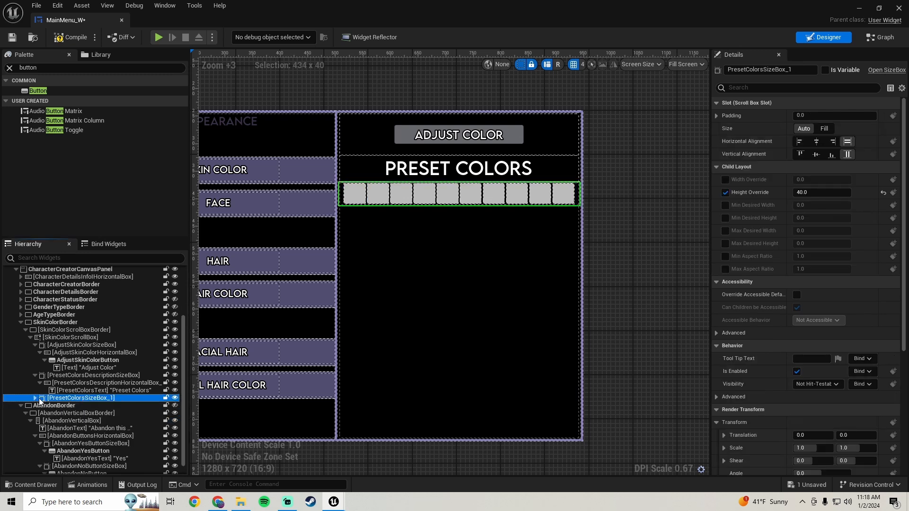
right_click(76, 399)
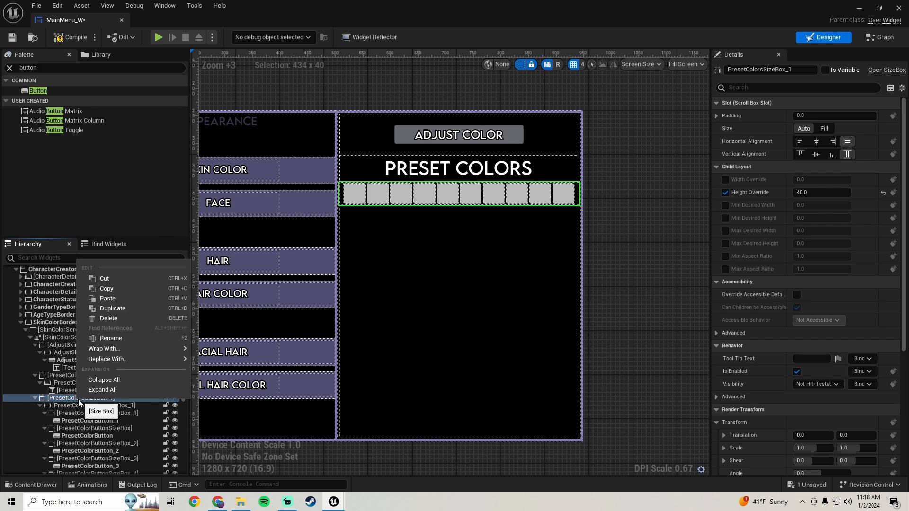
left_click(121, 311)
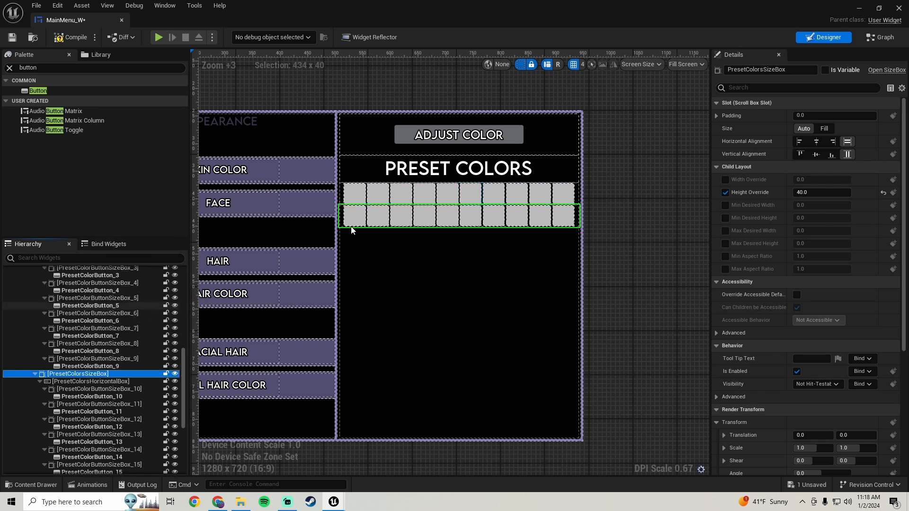
right_click(92, 374)
left_click(108, 284)
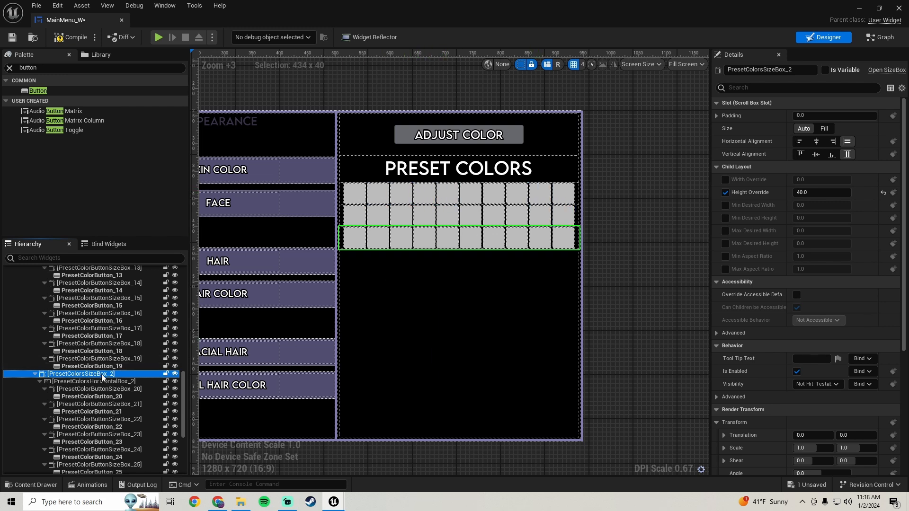
Duplicate the lowest row's size box repeatedly, starting from PresetColorsSizeBox_2, until the panel holds eight rows of ten buttons, and save the widget.
scroll(109, 376, "down", 2)
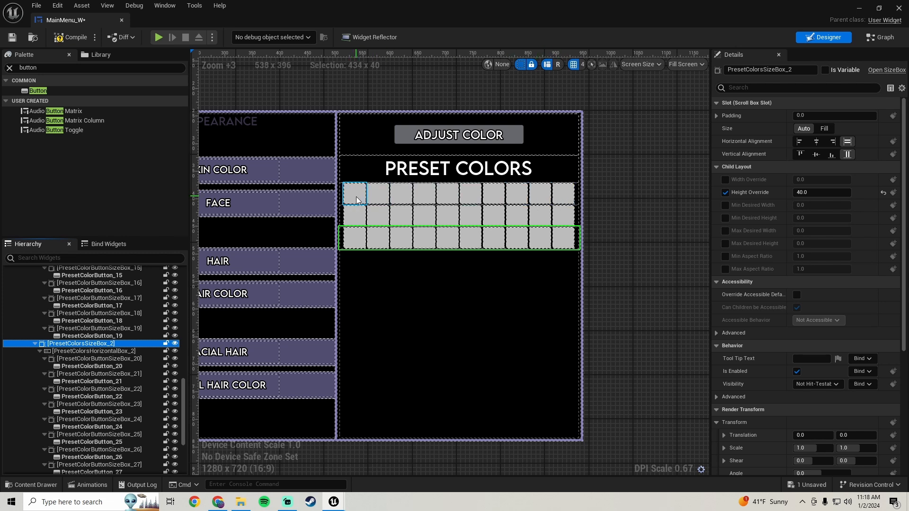
right_click(109, 342)
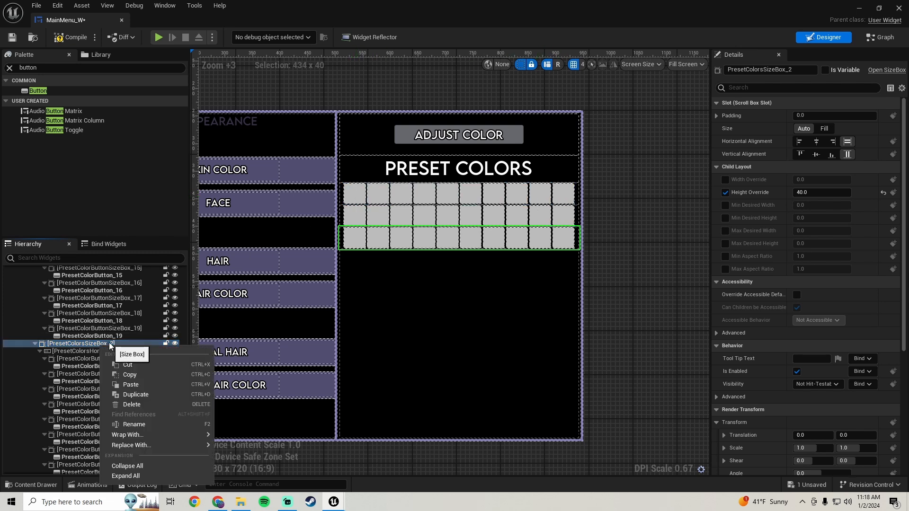
left_click(143, 393)
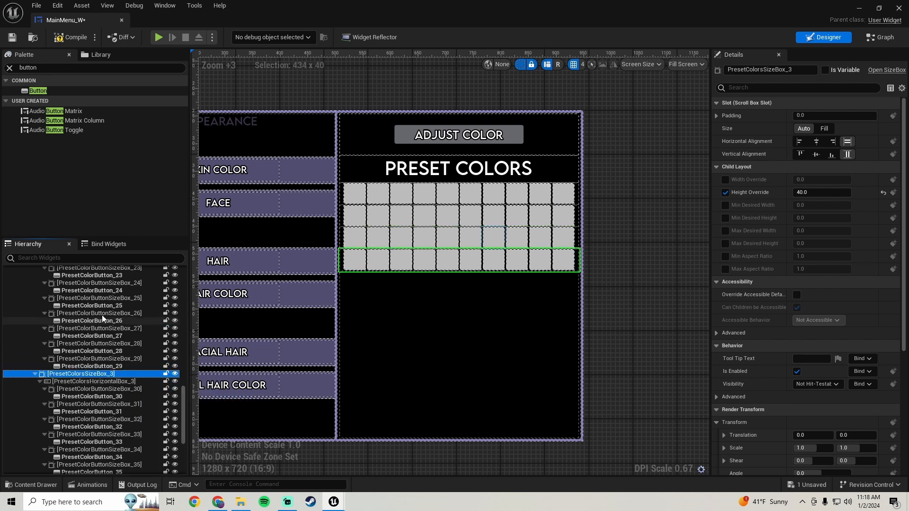
scroll(99, 350, "down", 3)
right_click(105, 332)
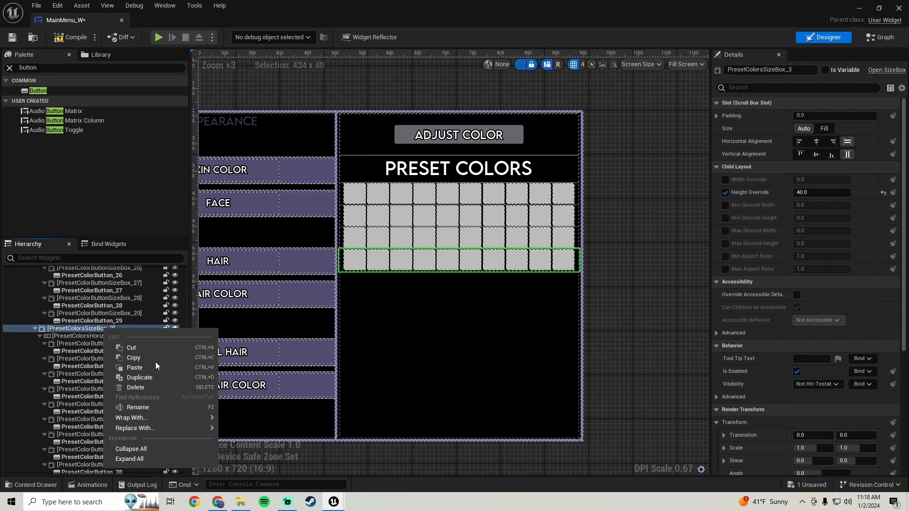
left_click(154, 378)
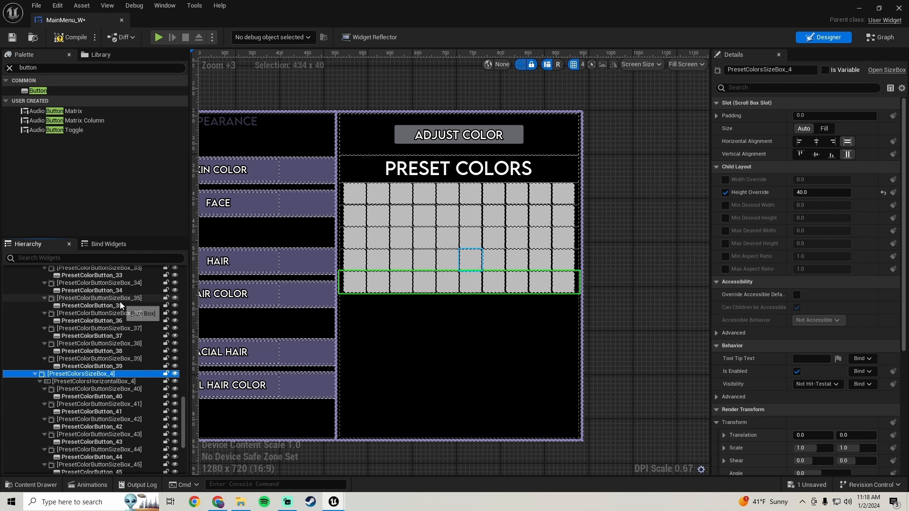
right_click(101, 374)
left_click(150, 285)
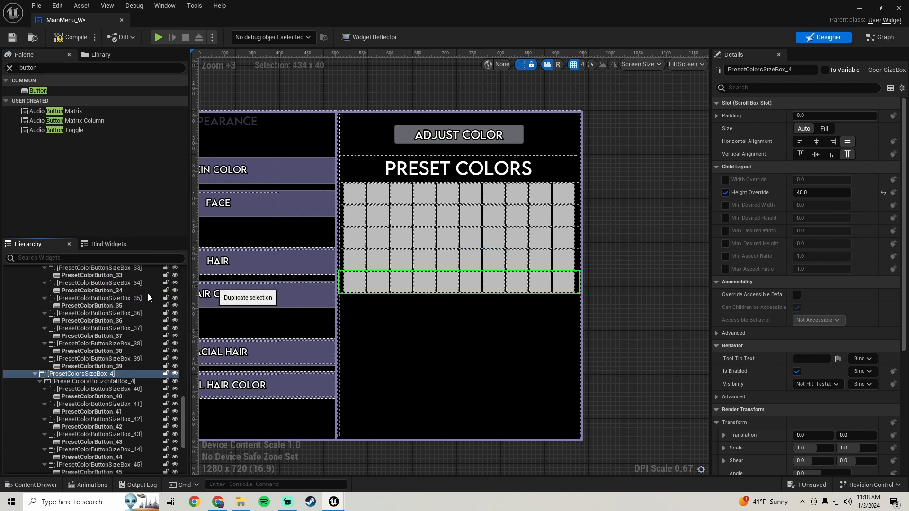
right_click(105, 332)
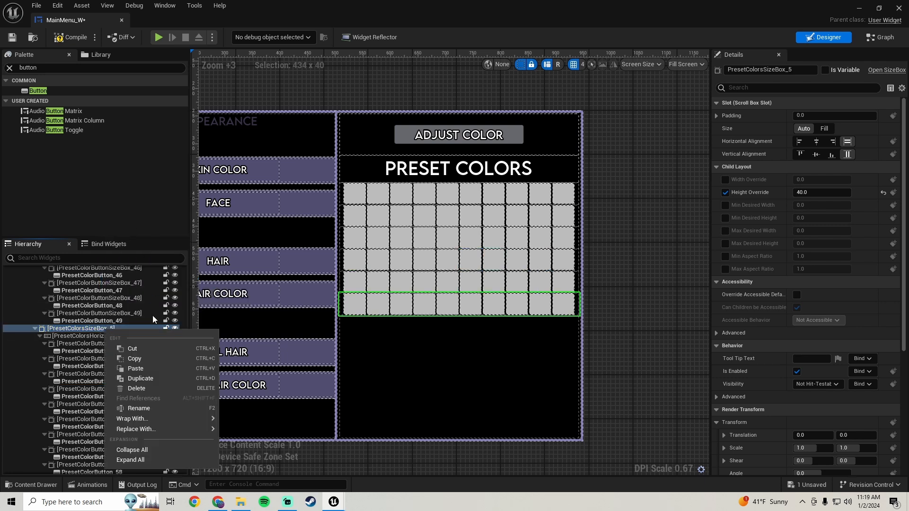
left_click(158, 377)
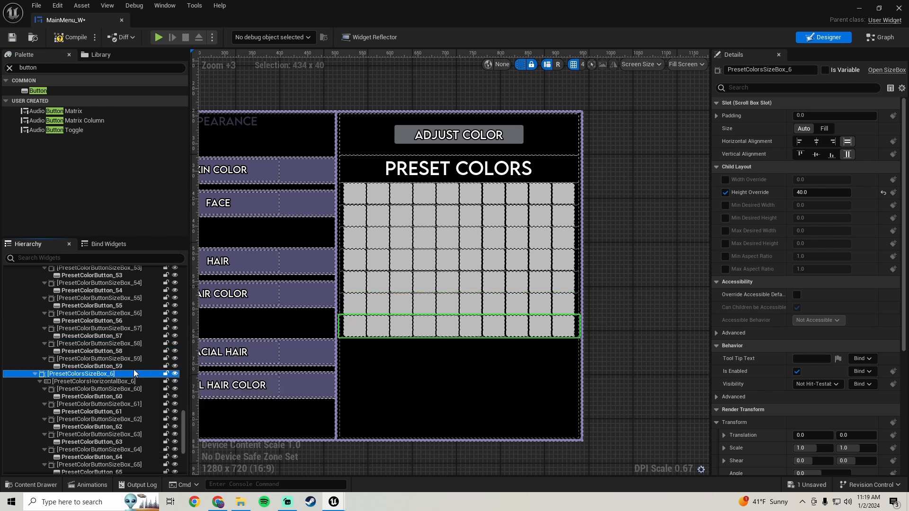
right_click(95, 374)
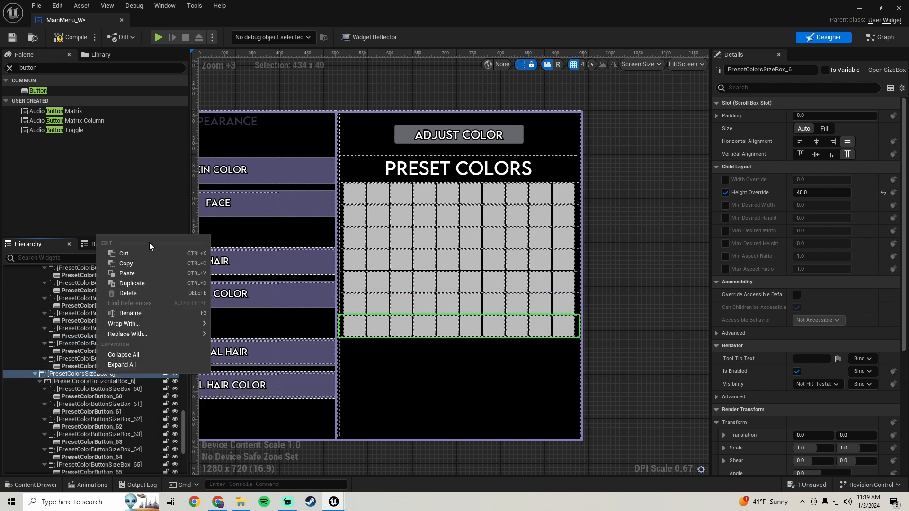
left_click(139, 283)
scroll(457, 319, "down", 4)
scroll(533, 282, "up", 2)
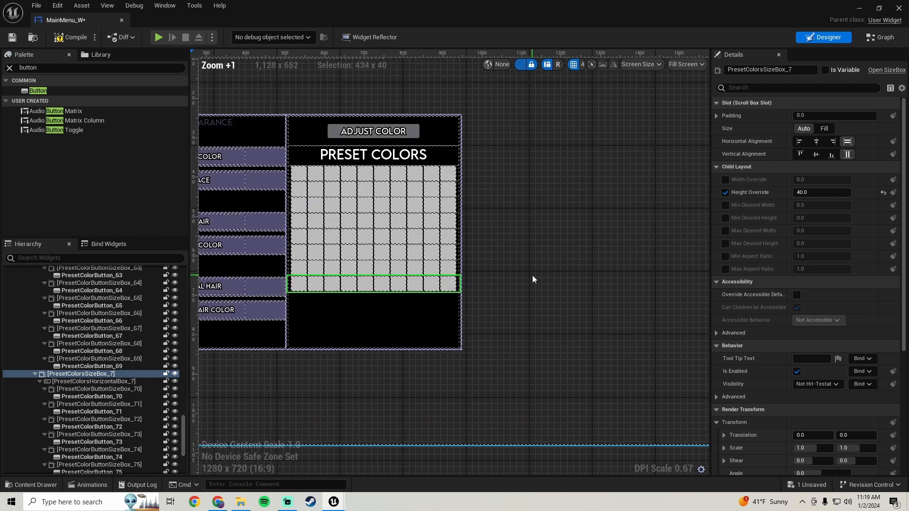
right_click_drag(503, 264, 525, 286)
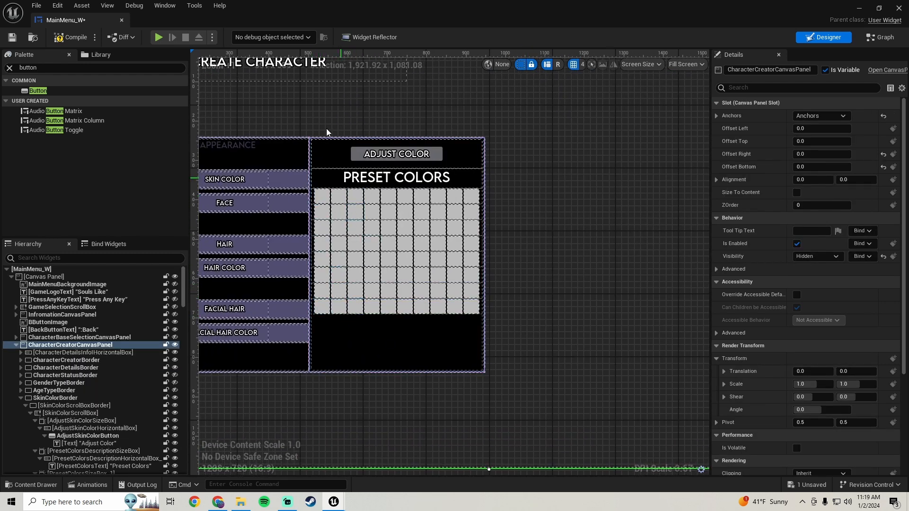
left_click(12, 38)
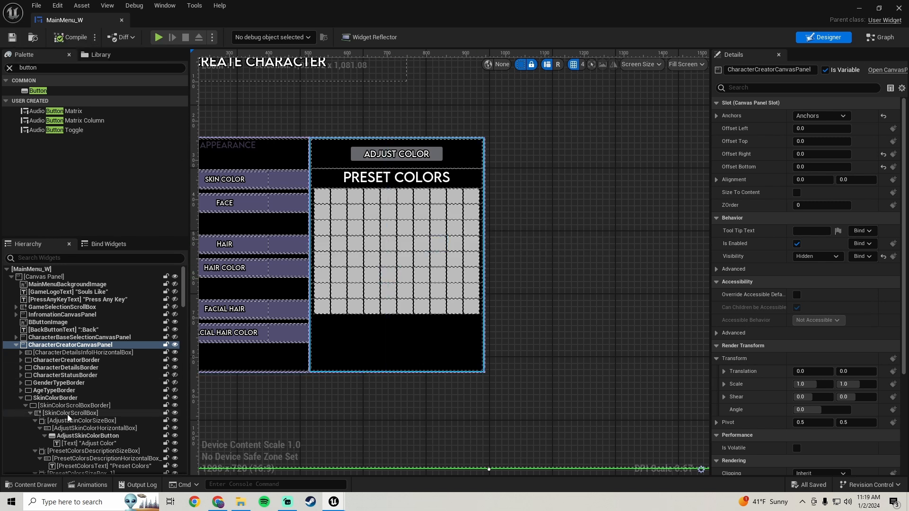
Add an On Clicked event for SkinColorButton in the Detailed Appearance list.
left_click(56, 398)
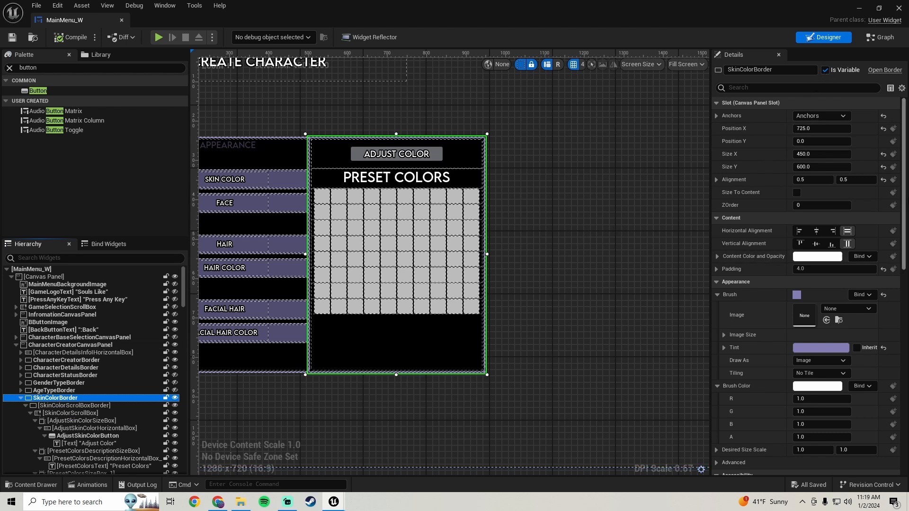
left_click_drag(904, 169, 905, 285)
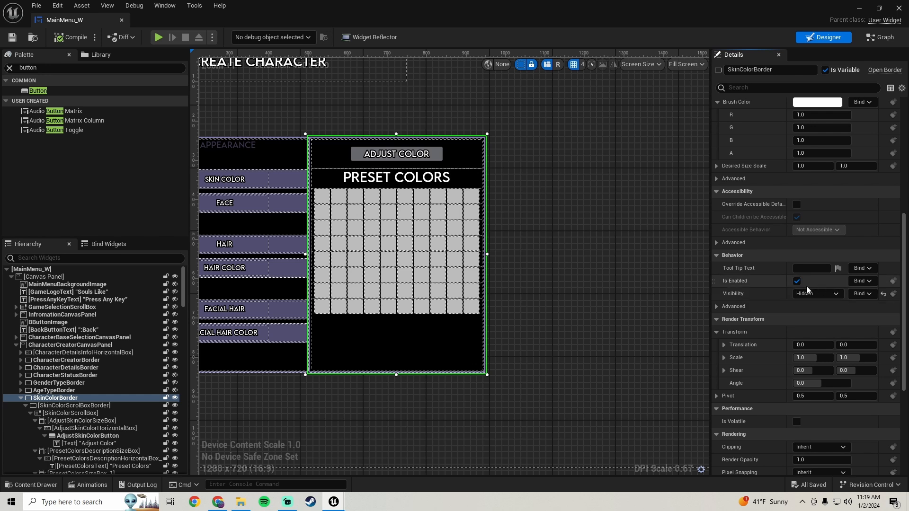
scroll(347, 297, "down", 1)
right_click_drag(395, 281, 410, 254)
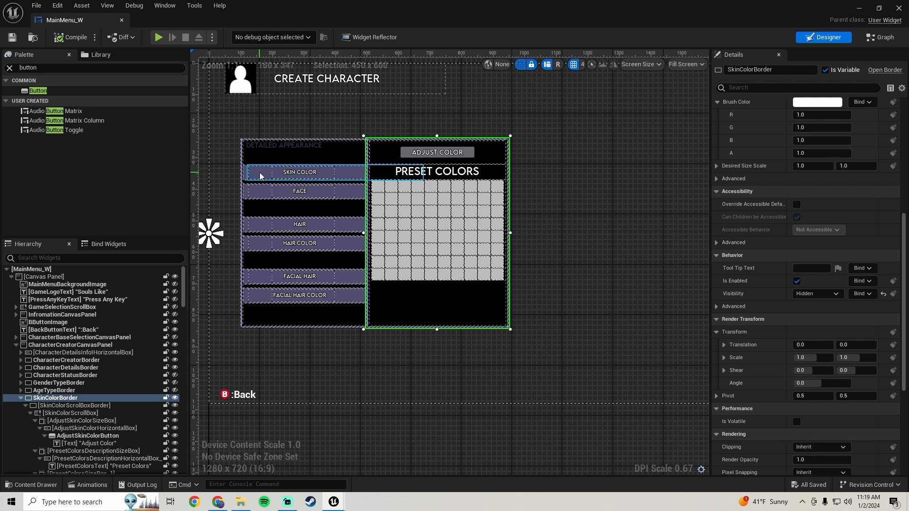
left_click(343, 172)
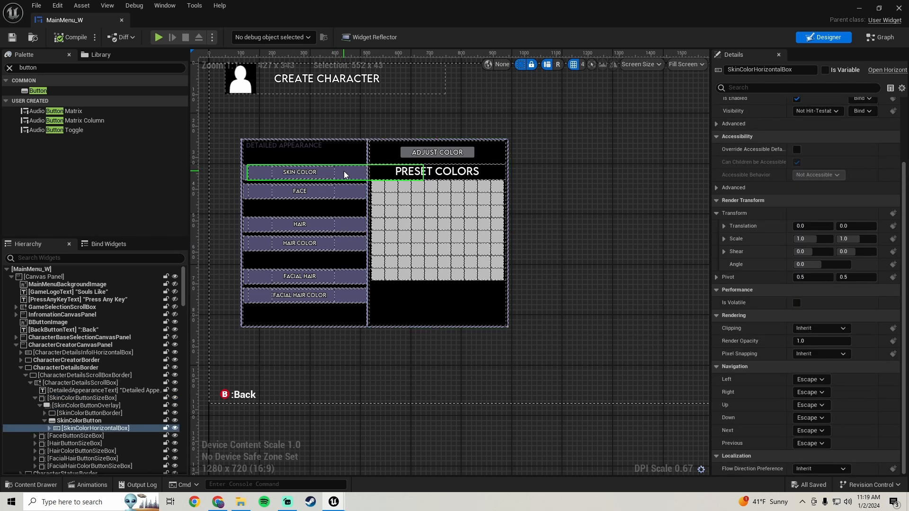
left_click(79, 420)
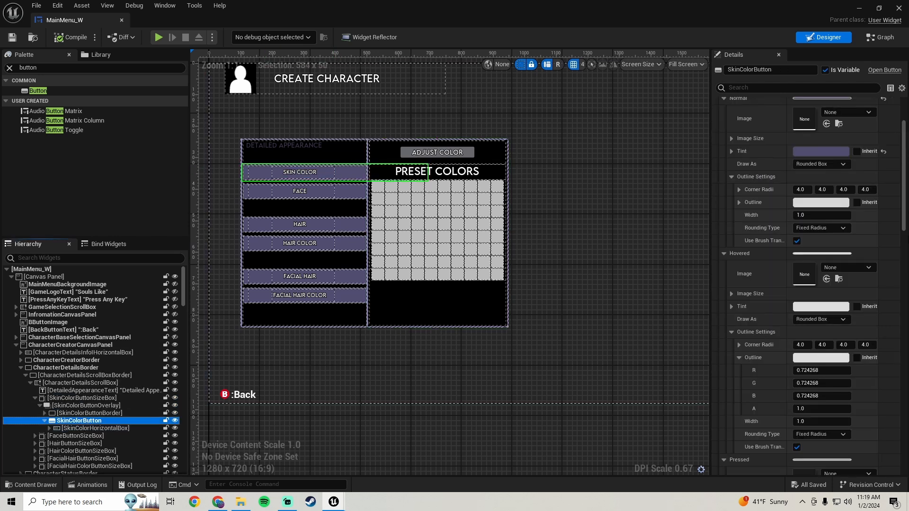
left_click_drag(905, 183, 904, 417)
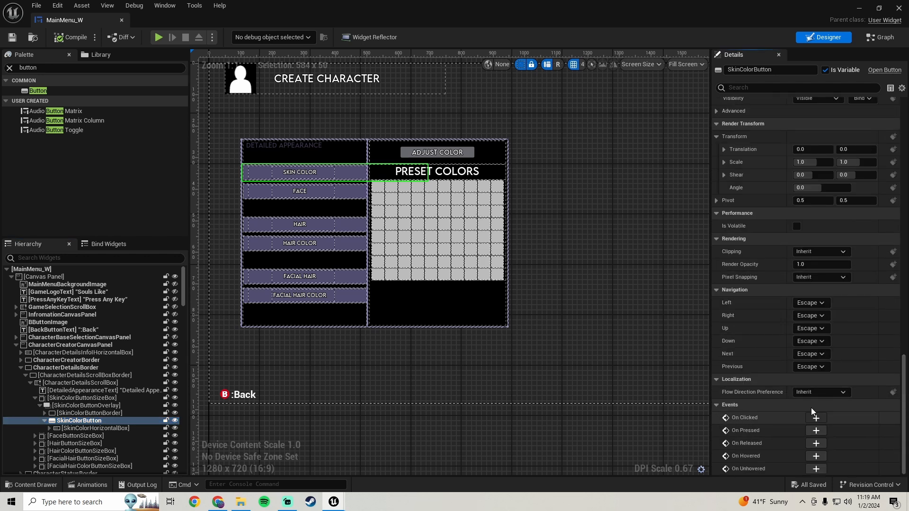
Move the On Clicked (SkinColorButton) event node to just below the On Clicked (DetailedAppearanceButton) node chain.
scroll(562, 291, "down", 12)
right_click_drag(620, 277, 469, 296)
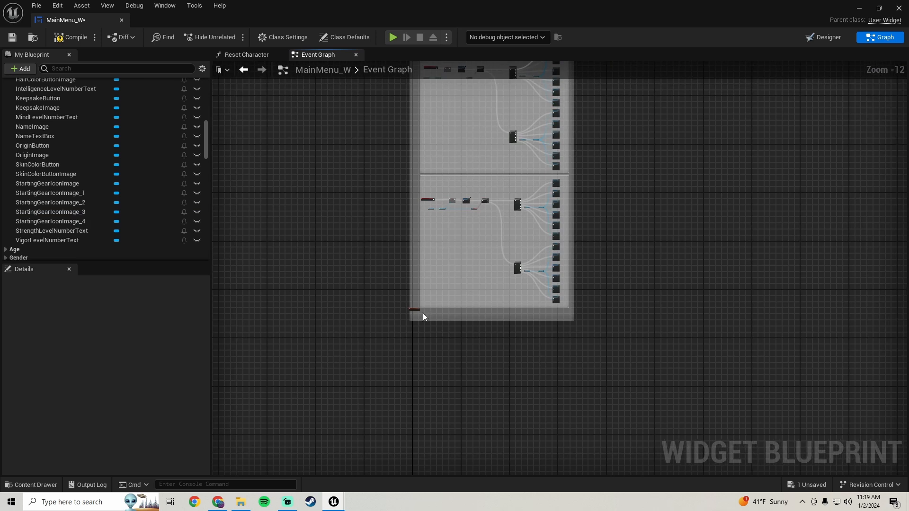
right_click_drag(649, 125, 495, 342)
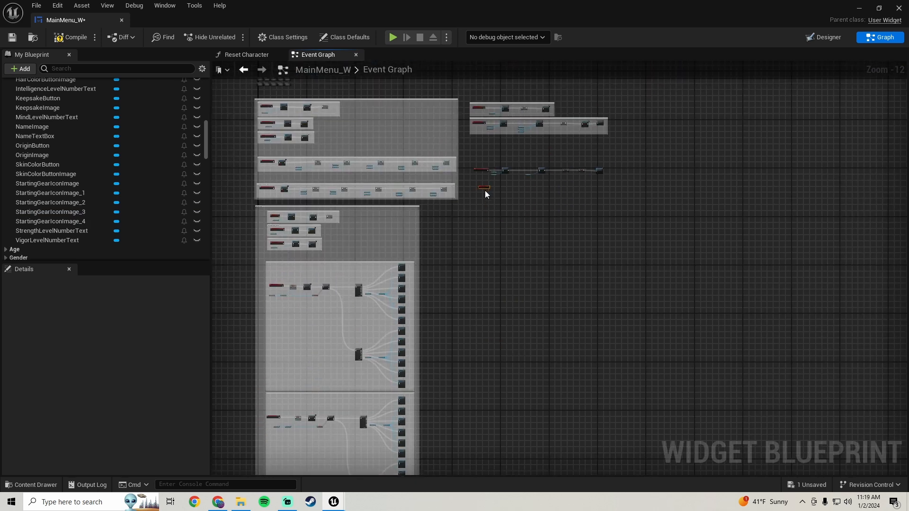
scroll(485, 190, "up", 4)
scroll(440, 263, "up", 5)
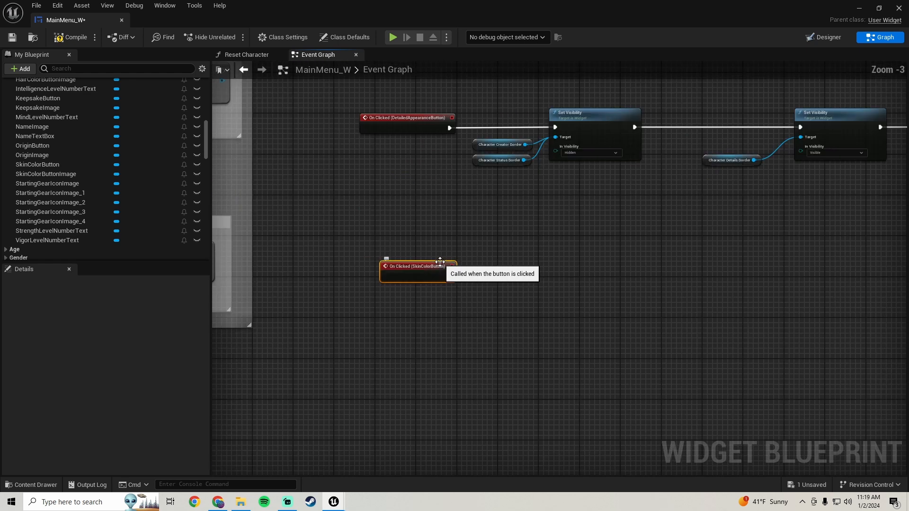
scroll(408, 280, "down", 1)
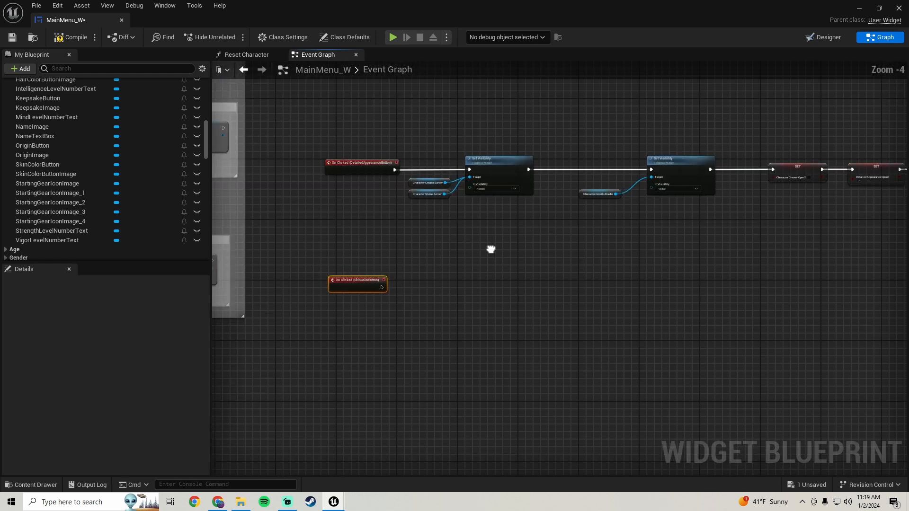
Copy the Character Details Border, its Set Visibility, the Detailed Appearance Open? SET and the Play Sound 2D nodes, and paste them beside the SkinColorButton event.
right_click_drag(489, 249, 382, 223)
left_click_drag(388, 138, 805, 250)
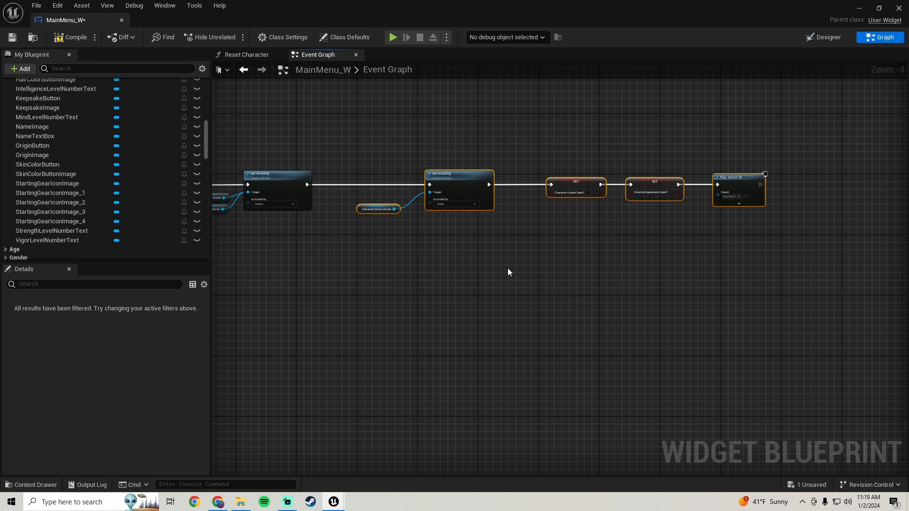
scroll(505, 258, "up", 2)
right_click_drag(504, 251, 616, 257)
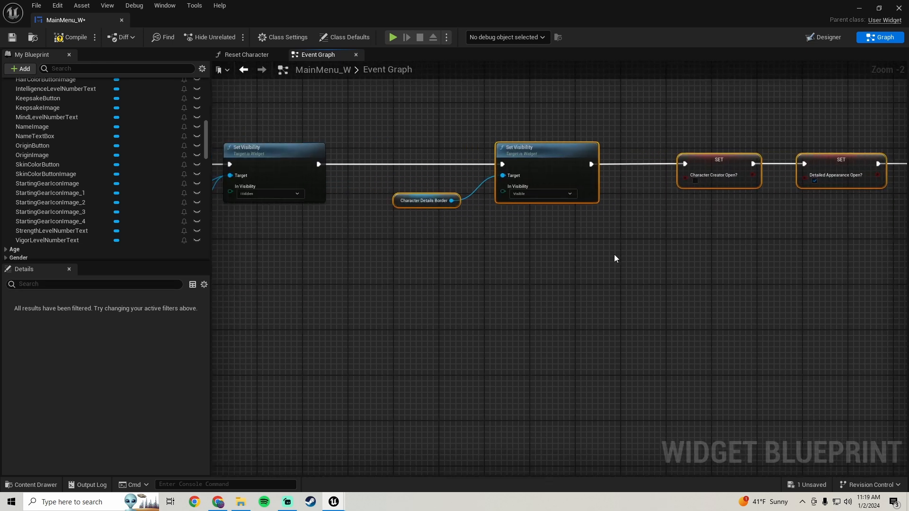
left_click_drag(602, 255, 410, 105)
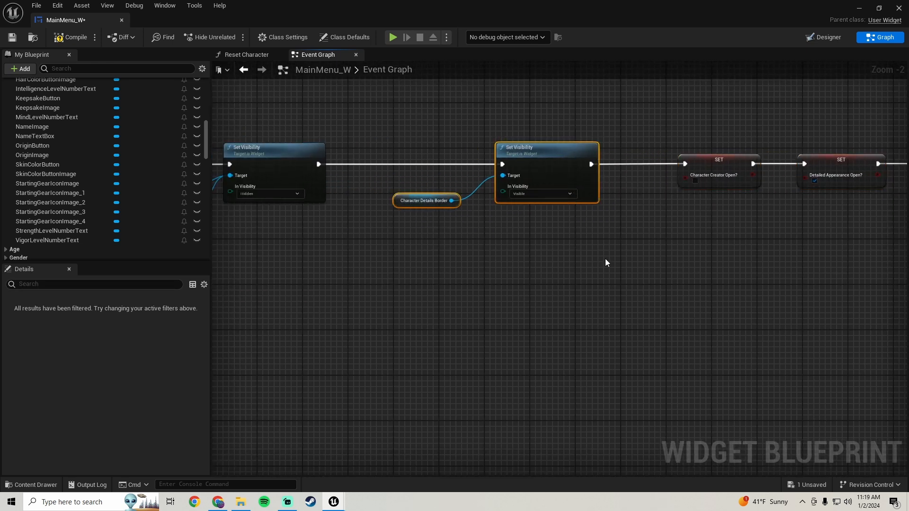
scroll(604, 258, "down", 1)
right_click_drag(604, 258, 486, 230)
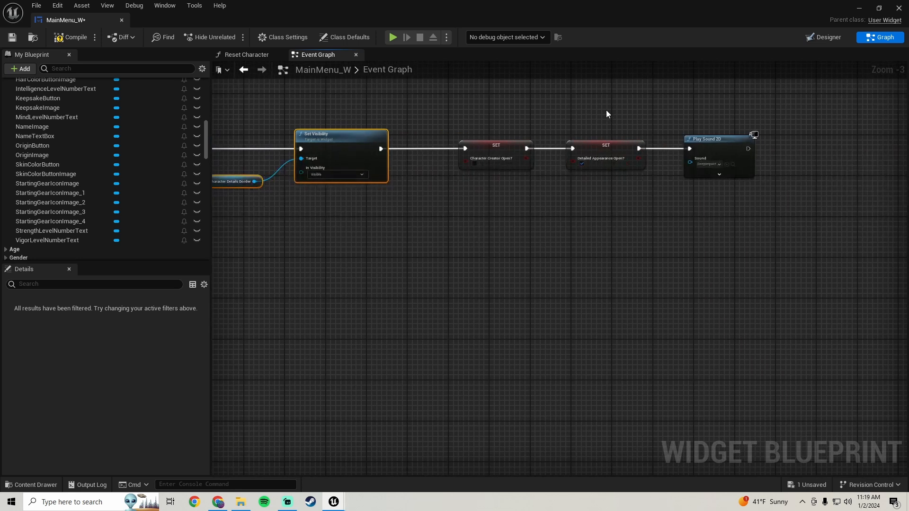
left_click_drag(606, 111, 609, 216)
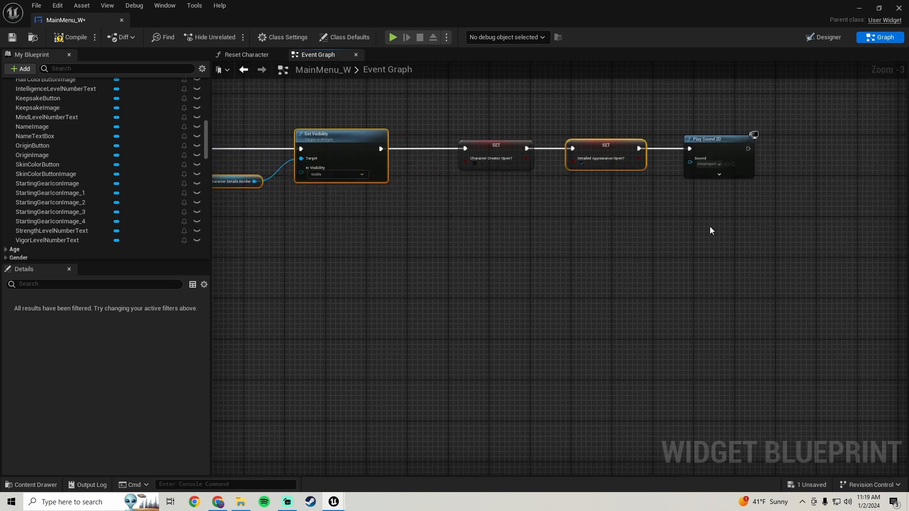
left_click_drag(713, 229, 722, 112, "shift")
scroll(590, 223, "down", 2)
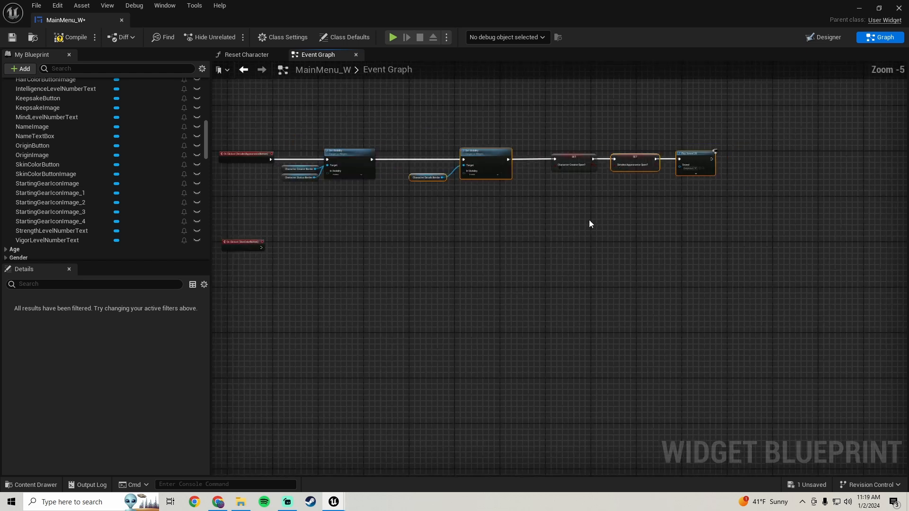
right_click_drag(590, 223, 688, 204)
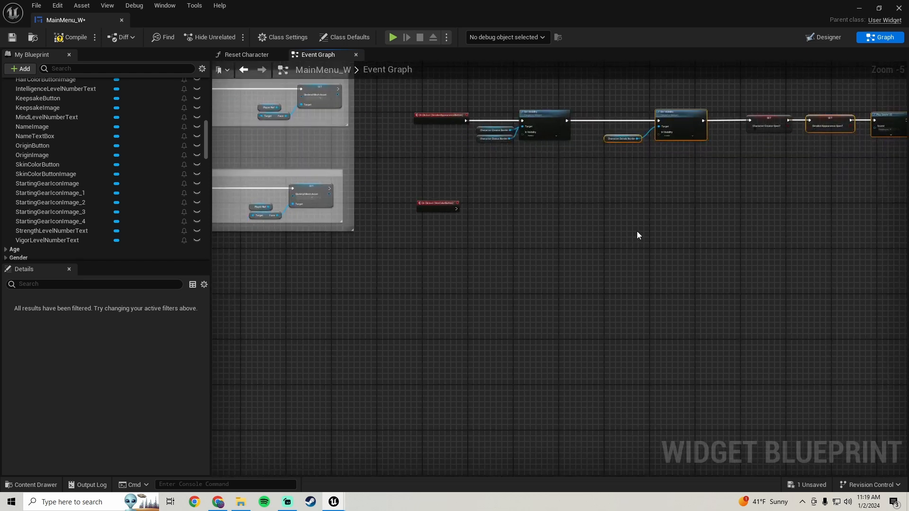
key("ctrl+c")
key("ctrl+v")
Connect On Clicked (SkinColorButton) to the copied Set Visibility node and uncheck Detailed Appearance Open? in the copied SET node.
scroll(568, 213, "up", 3)
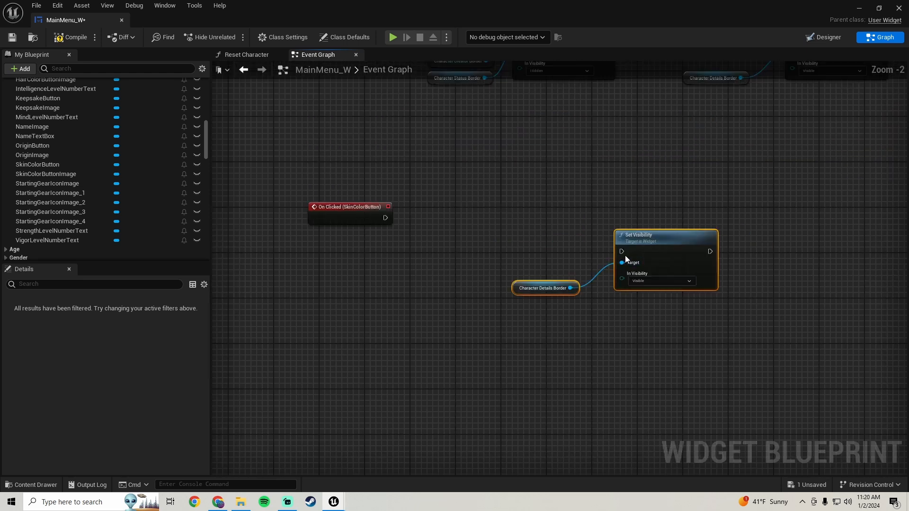
left_click_drag(621, 251, 567, 214)
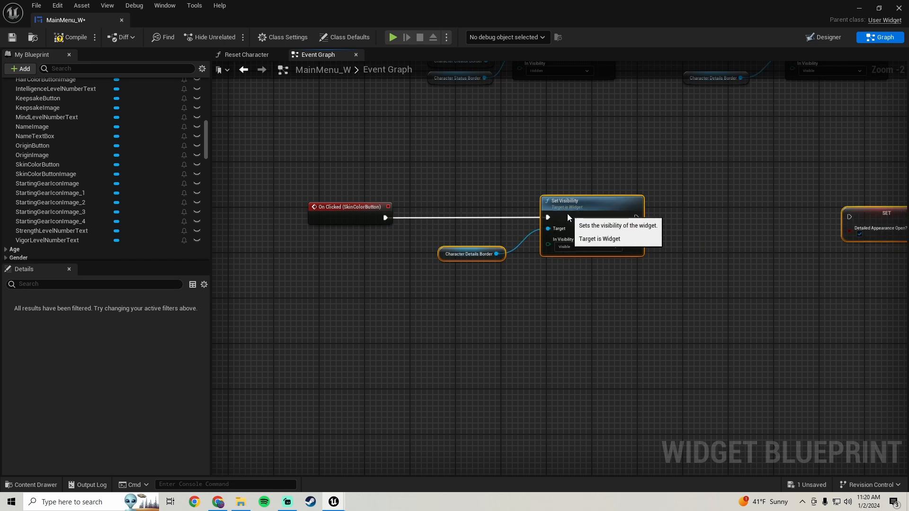
right_click_drag(556, 213, 618, 266)
left_click(589, 233)
Delete the copied Character Details Border node feeding the new Set Visibility target.
left_click_drag(463, 271, 473, 229)
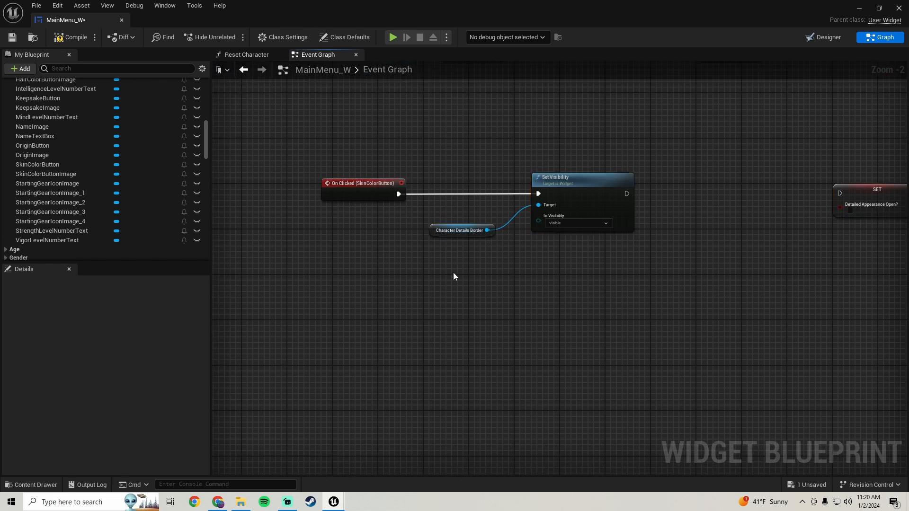
left_click_drag(453, 276, 471, 202)
key("Delete")
Locate the SkinColorBorder variable by selecting that border in the widget designer, and set the variable's category to SkinColor.
scroll(63, 187, "down", 1)
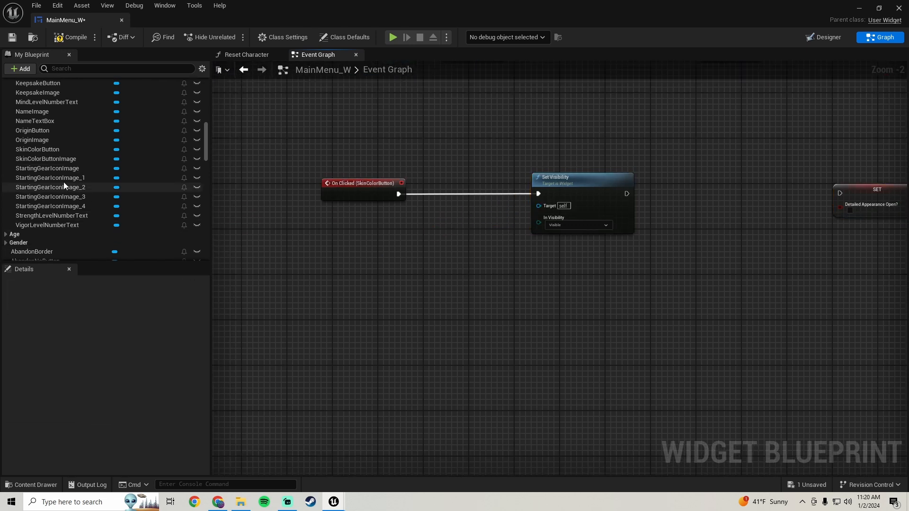
scroll(63, 185, "down", 5)
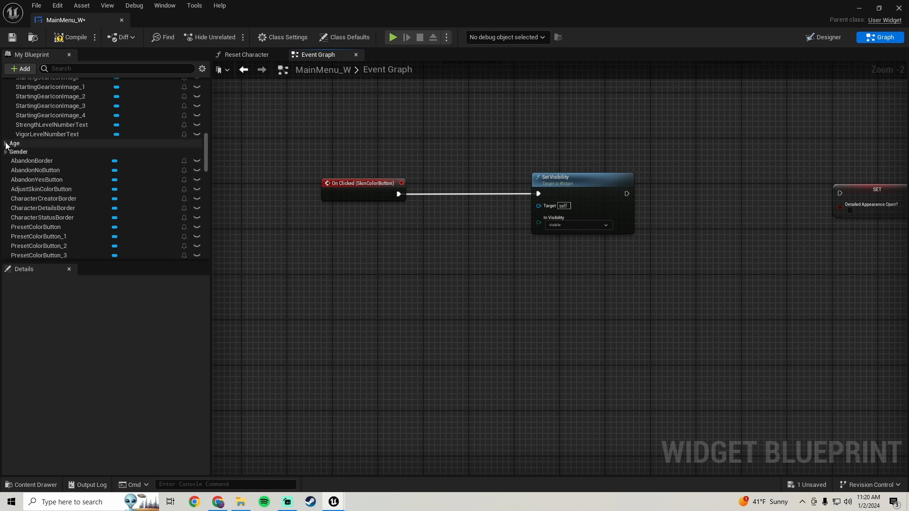
scroll(35, 138, "up", 10)
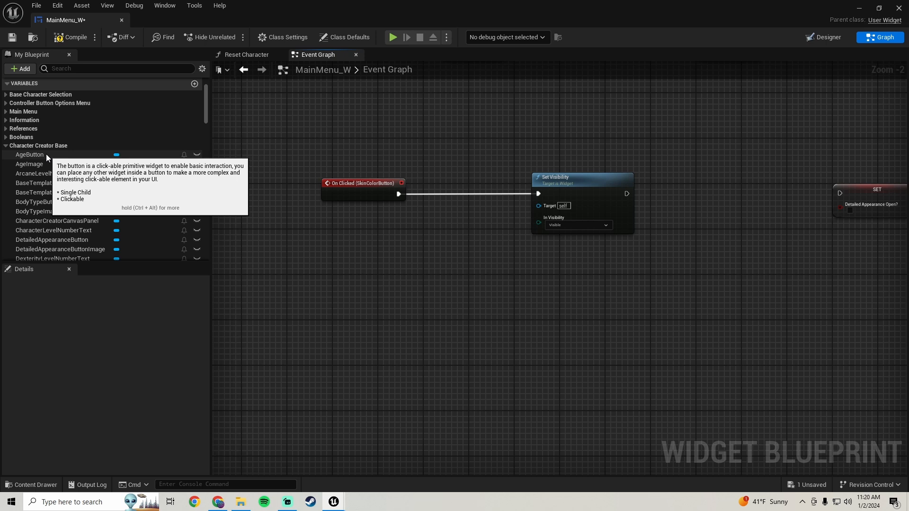
scroll(43, 151, "down", 10)
scroll(39, 165, "down", 10)
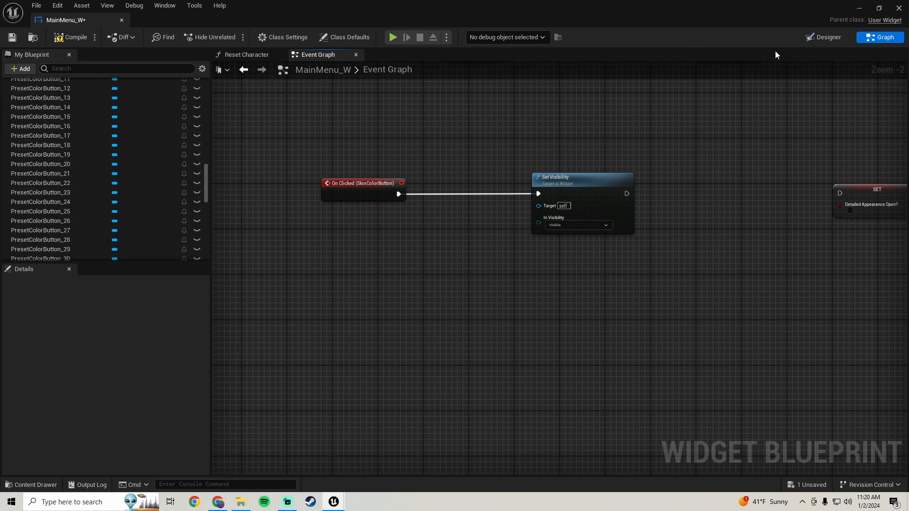
left_click(823, 37)
scroll(296, 243, "up", 4)
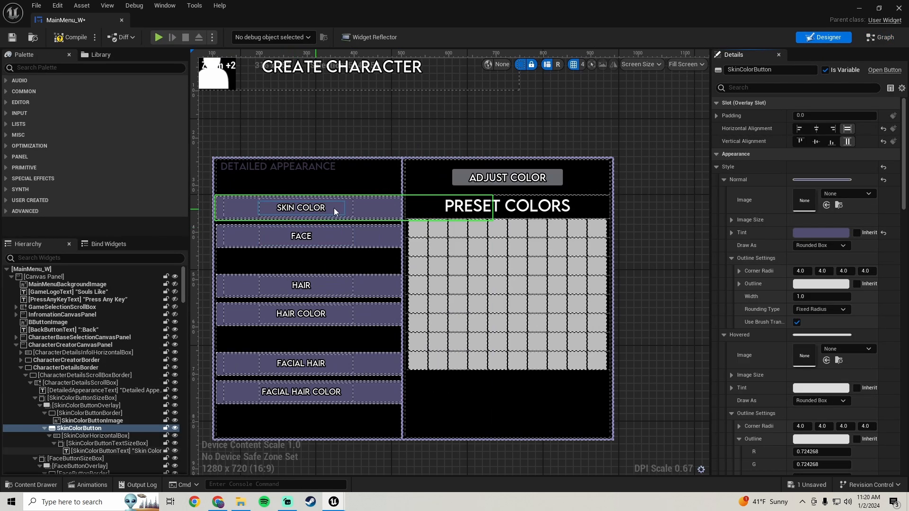
left_click(422, 165)
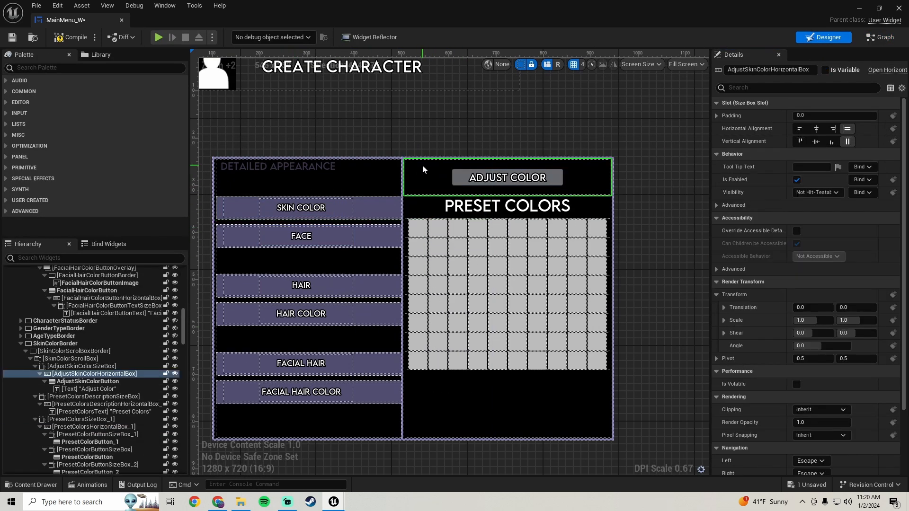
left_click(64, 343)
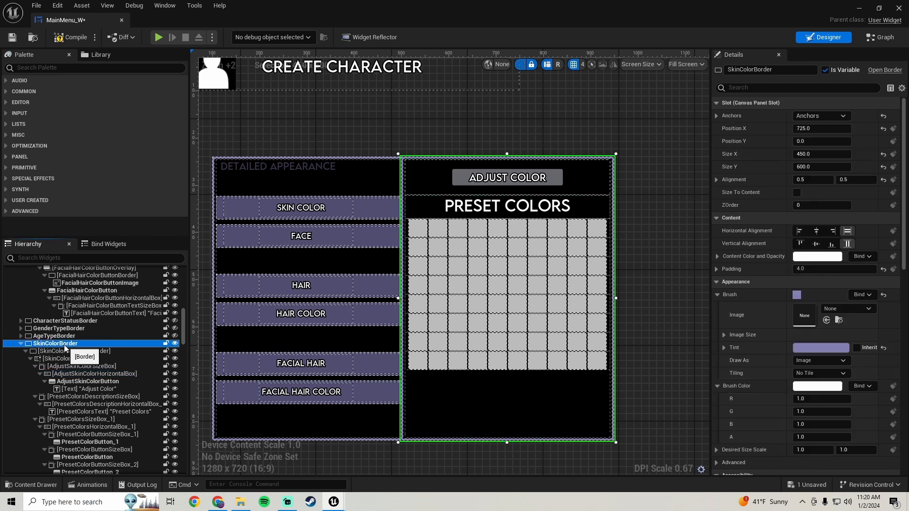
left_click(881, 37)
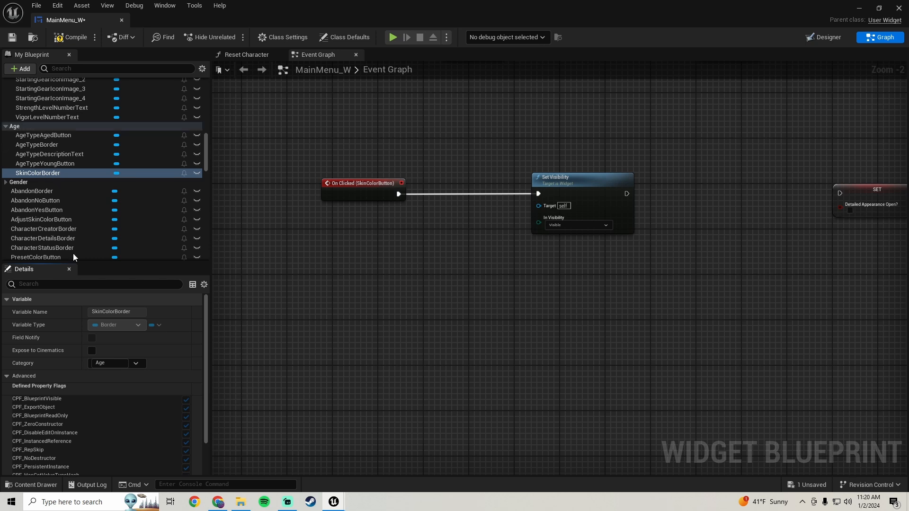
left_click(108, 363)
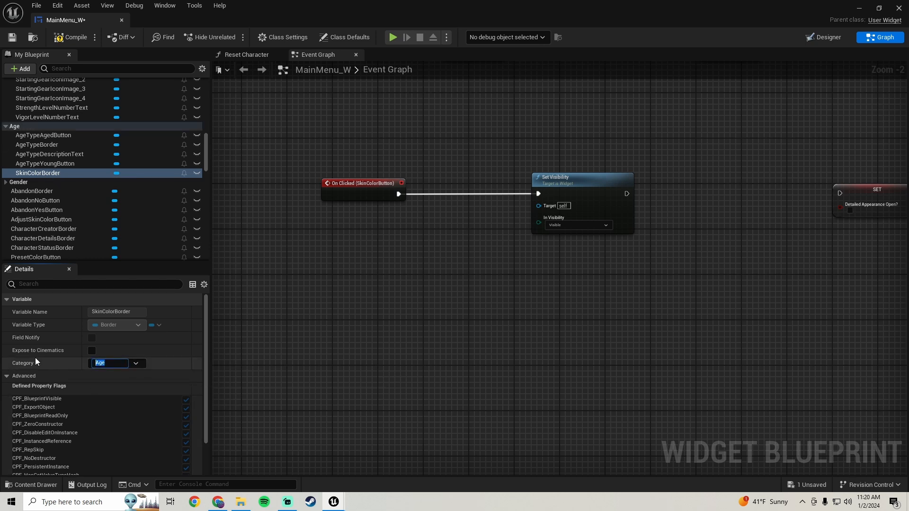
type("SkinColor")
key("Return")
Place a SkinColorBorder reference in the event graph, connect it to the Set Visibility target, and position it below the execution wire.
right_click_drag(357, 268, 337, 230)
left_click_drag(37, 190, 259, 174)
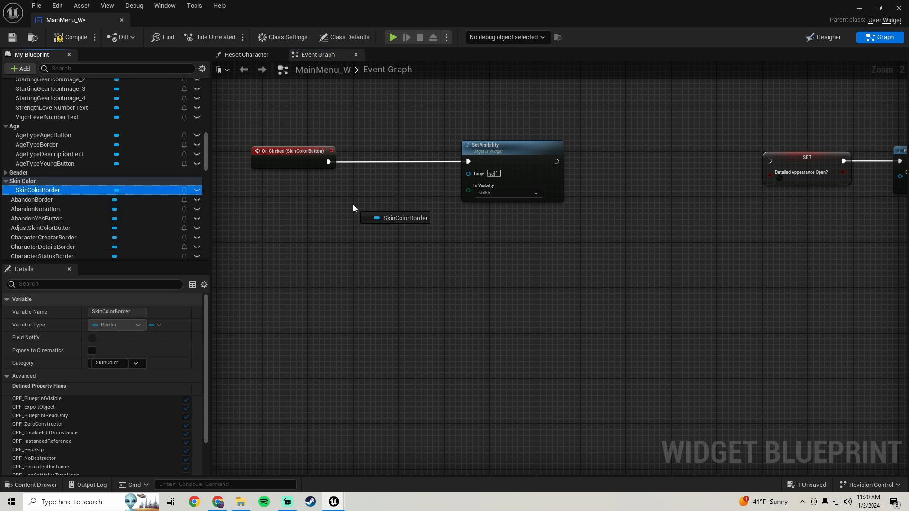
left_click_drag(353, 204, 469, 173)
left_click(398, 236)
left_click_drag(375, 222, 364, 197)
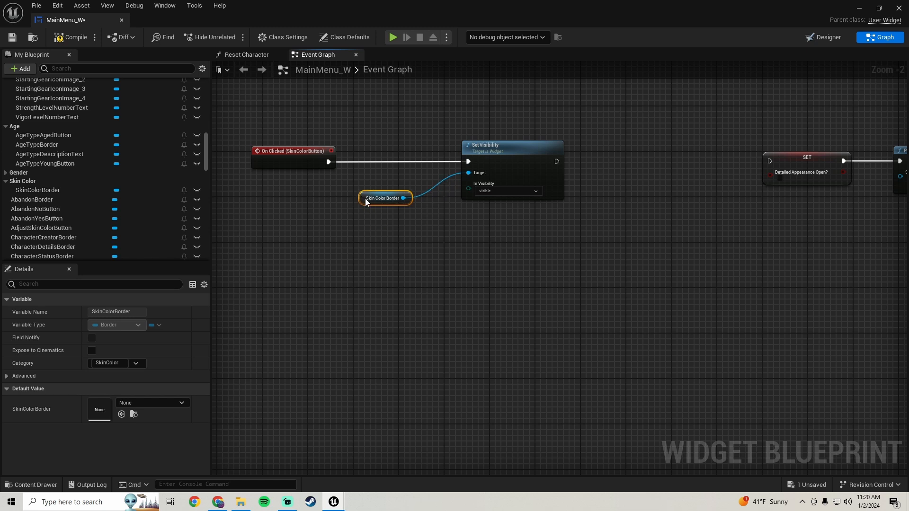
Locate the boolean variables by collapsing the Character Creator Base category and expanding the Booleans category in the blueprint's variable list.
right_click_drag(545, 216, 366, 222)
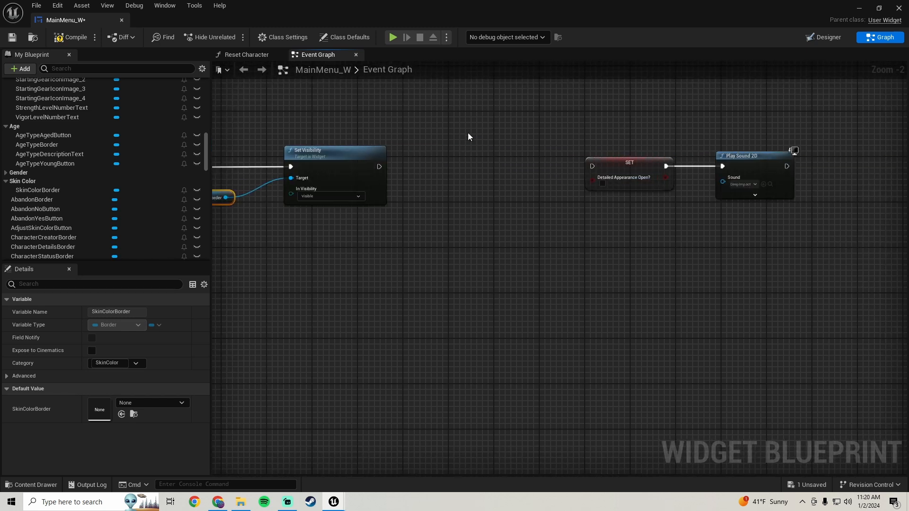
left_click(492, 221)
scroll(61, 175, "down", 10)
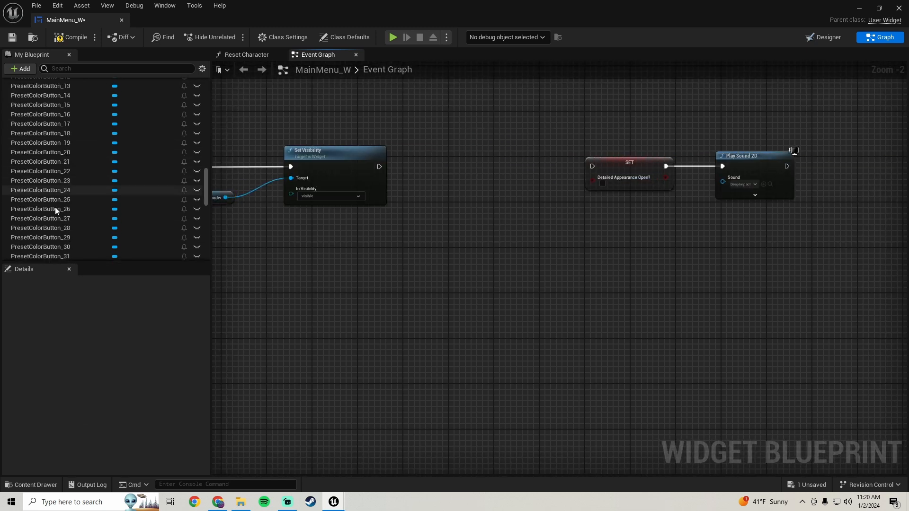
scroll(53, 209, "down", 15)
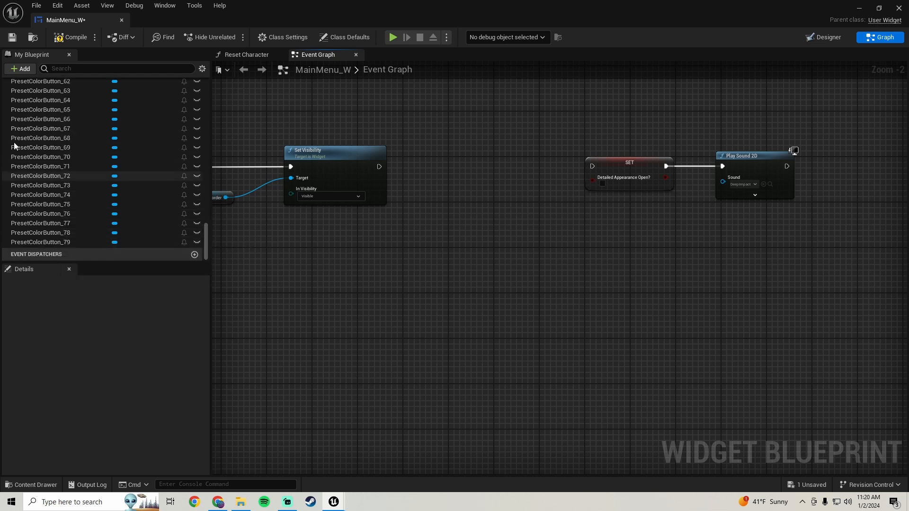
scroll(19, 152, "up", 20)
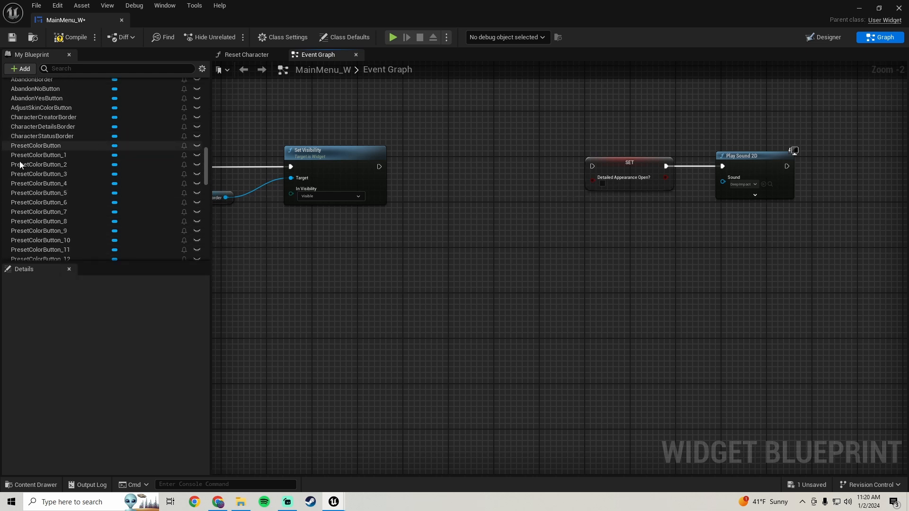
scroll(23, 162, "up", 5)
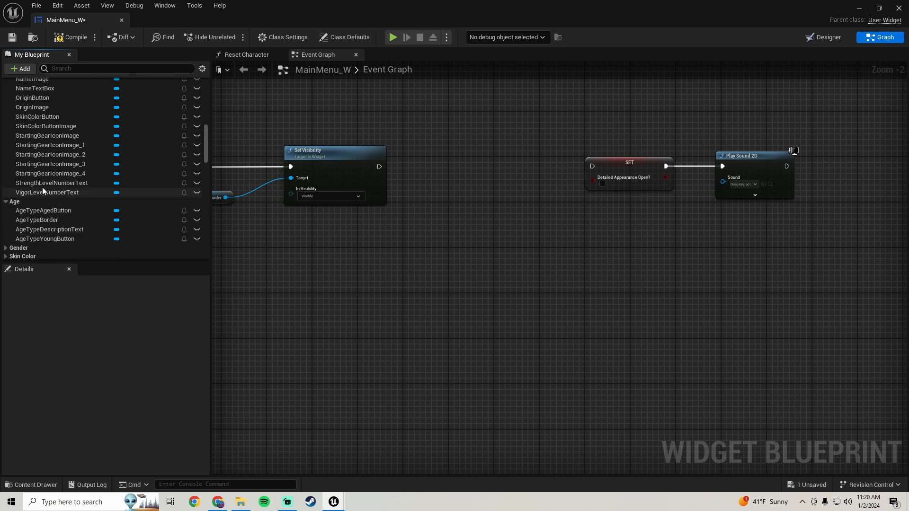
scroll(49, 179, "up", 10)
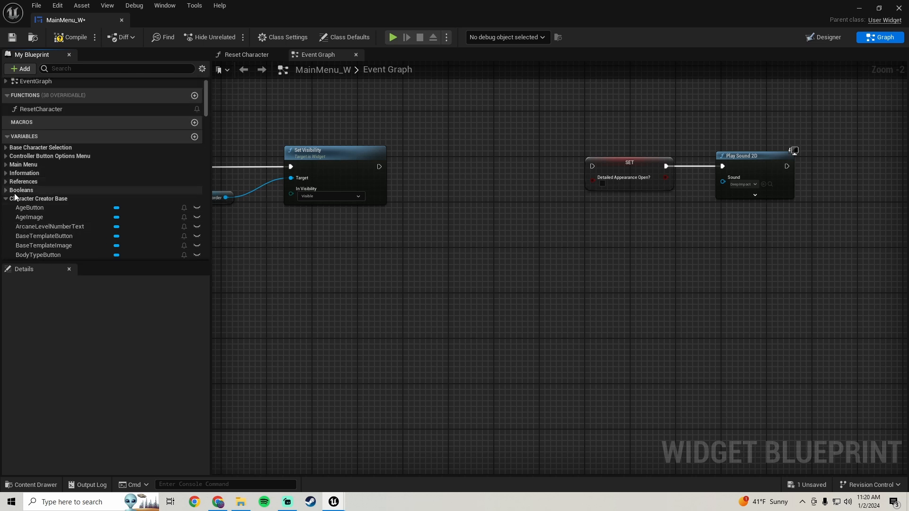
left_click(15, 197)
left_click(22, 190)
scroll(76, 184, "down", 3)
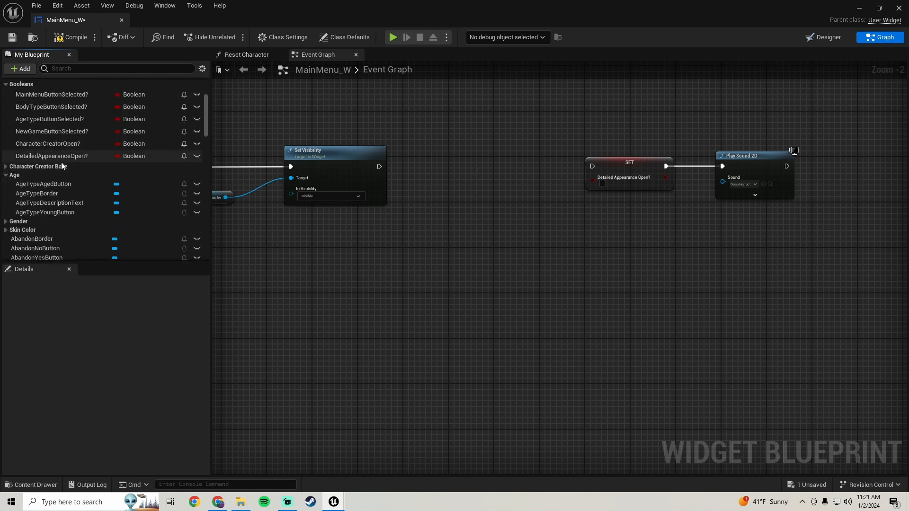
Duplicate the DetailedAppearanceOpen? boolean variable and name the copy SkinColorMenuOpen?
right_click(60, 157)
left_click(107, 217)
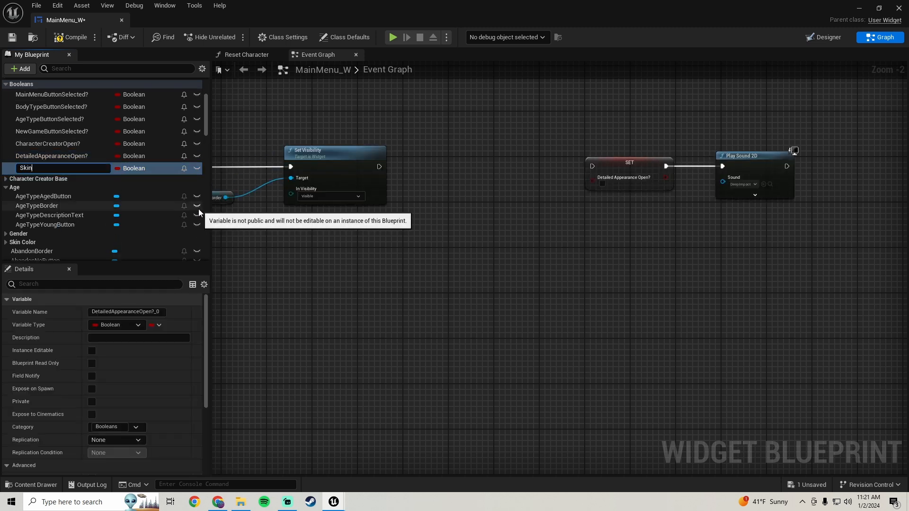
type("SkinColorMenuOpen?")
key("Return")
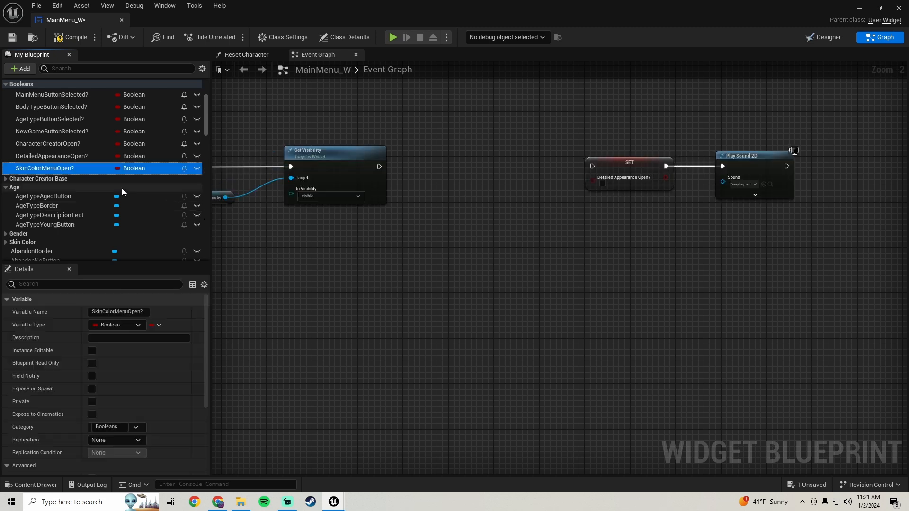
Insert a checked SET node for SkinColorMenuOpen? between Set Visibility and the Detailed Appearance Open? SET node, and save the widget.
left_click_drag(52, 169, 463, 188)
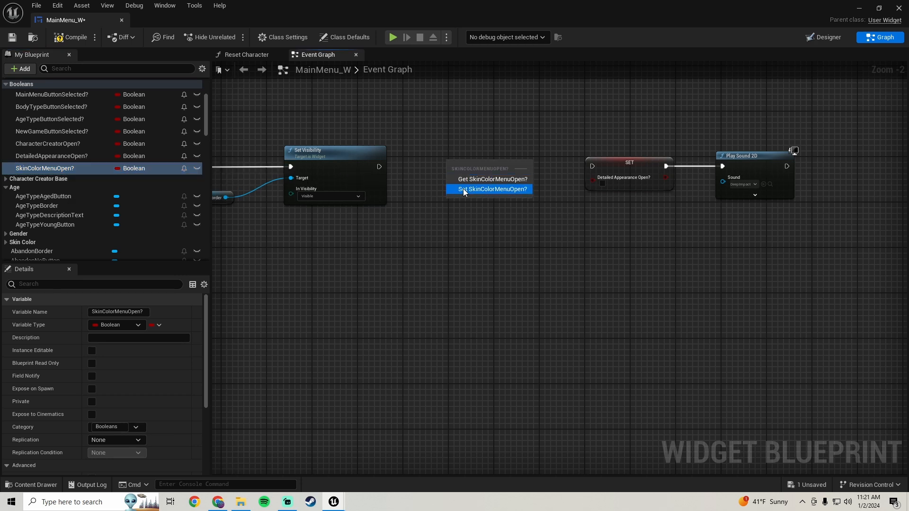
key("Escape")
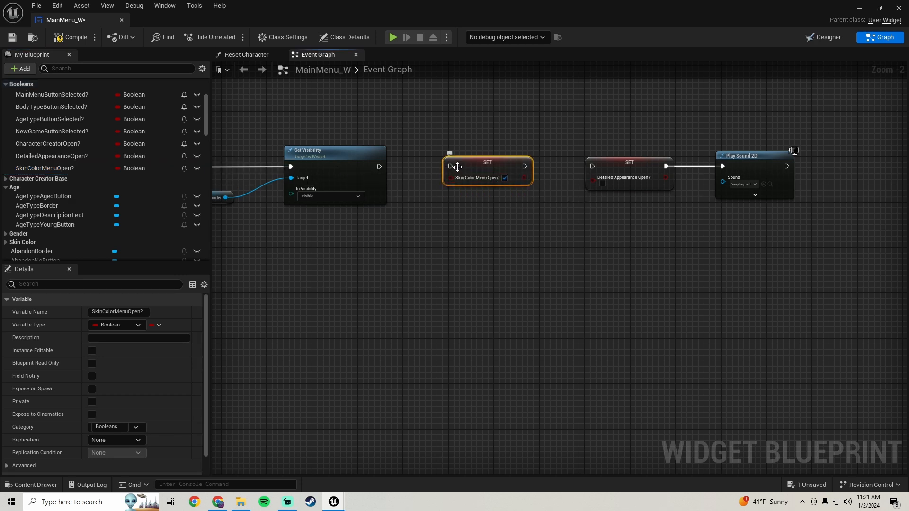
left_click_drag(451, 165, 379, 167)
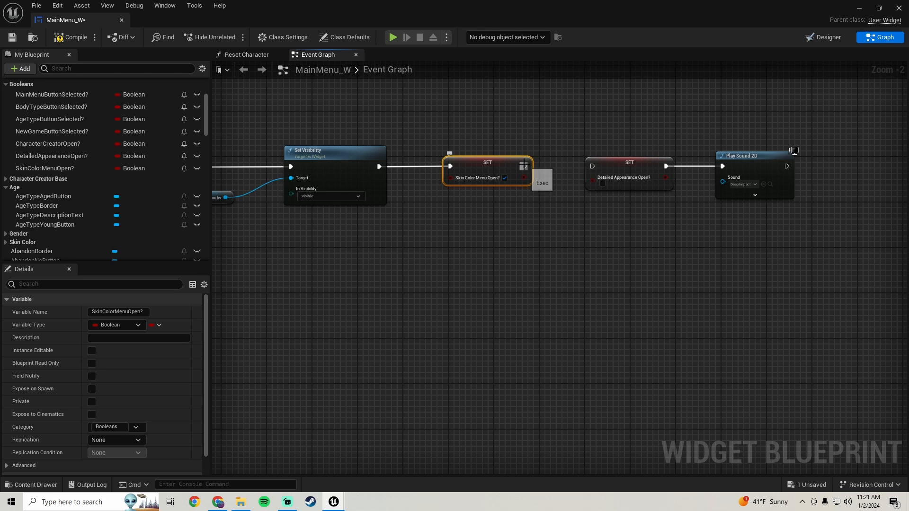
left_click_drag(523, 166, 592, 167)
scroll(549, 169, "down", 3)
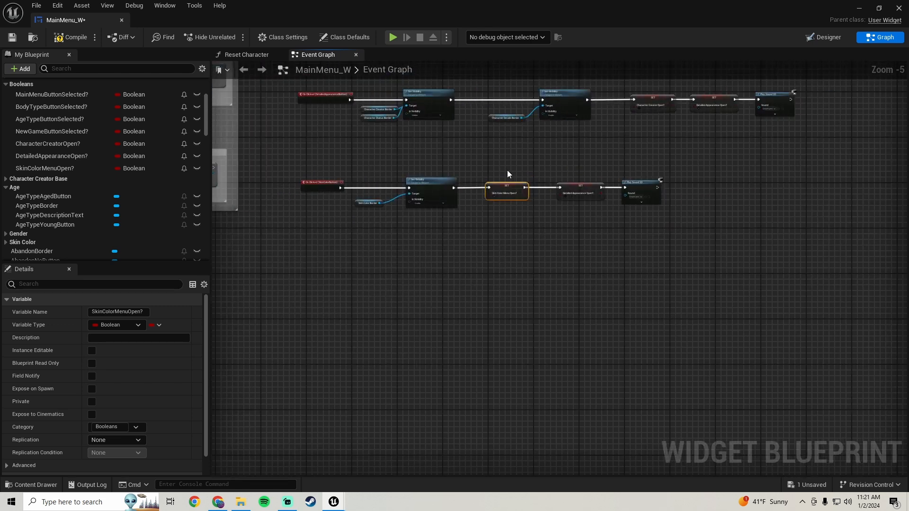
left_click(12, 38)
Play-test the main menu level in full screen: start a new game, open Skin Color under Detailed Appearance, and try a preset color button.
left_click(858, 8)
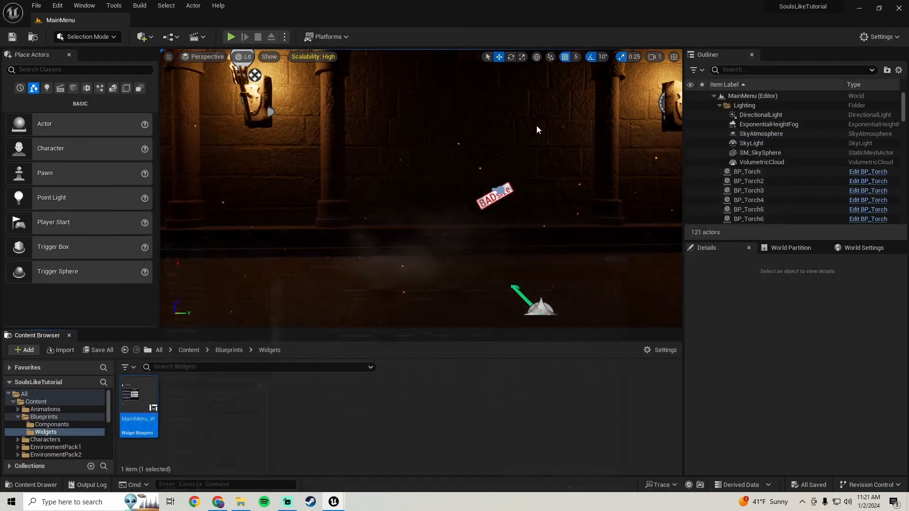
left_click(231, 37)
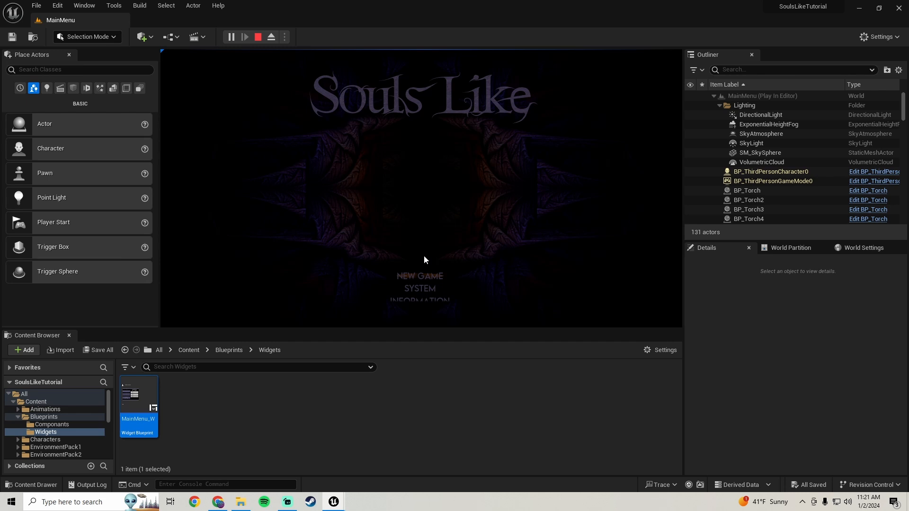
key("F11")
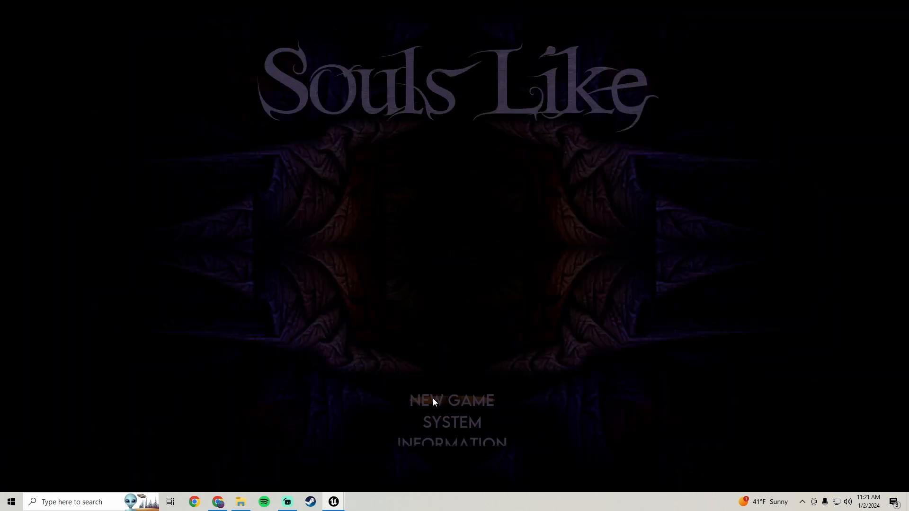
left_click(433, 400)
left_click(274, 232)
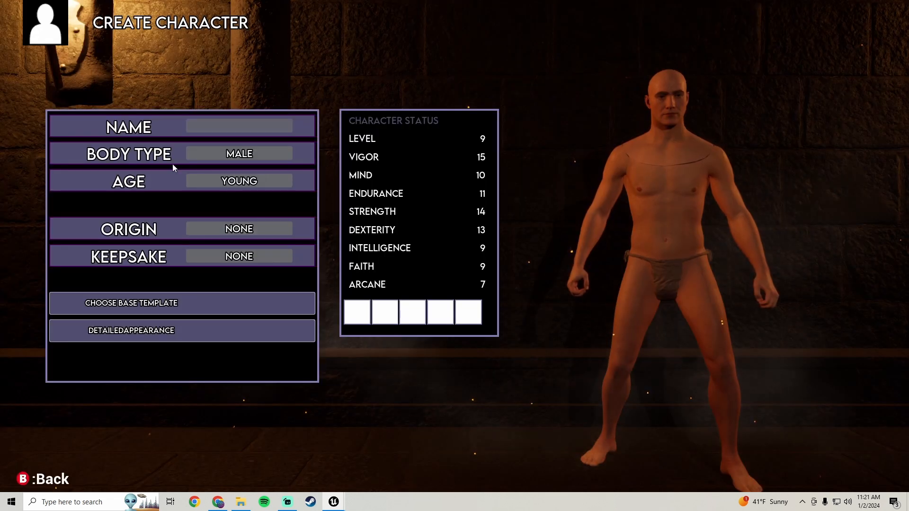
left_click(226, 330)
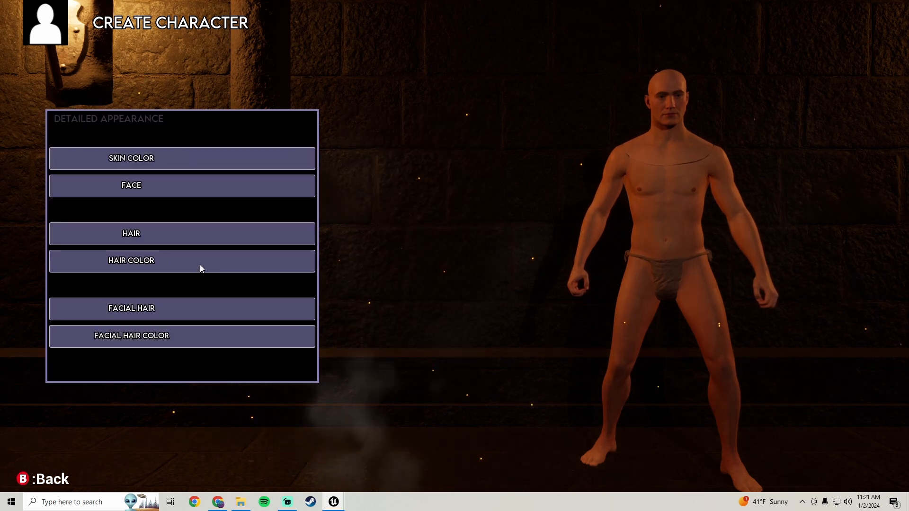
left_click(175, 160)
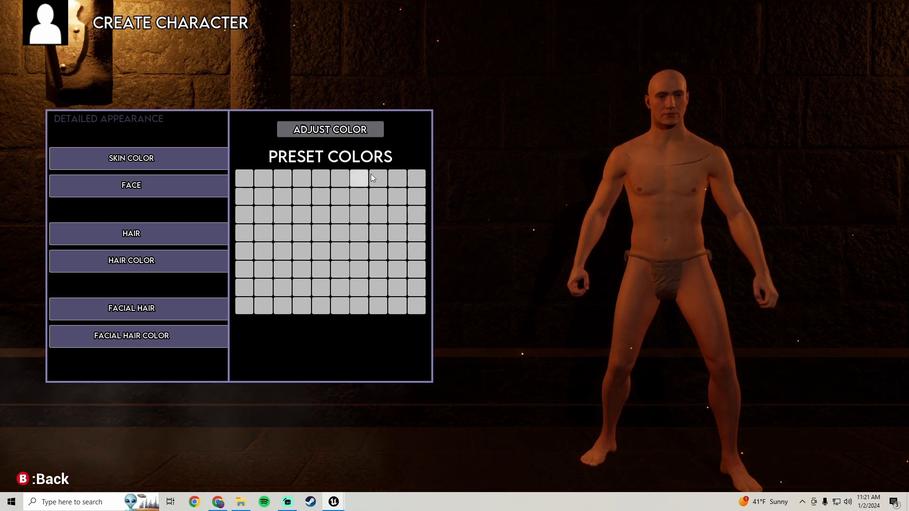
left_click(415, 175)
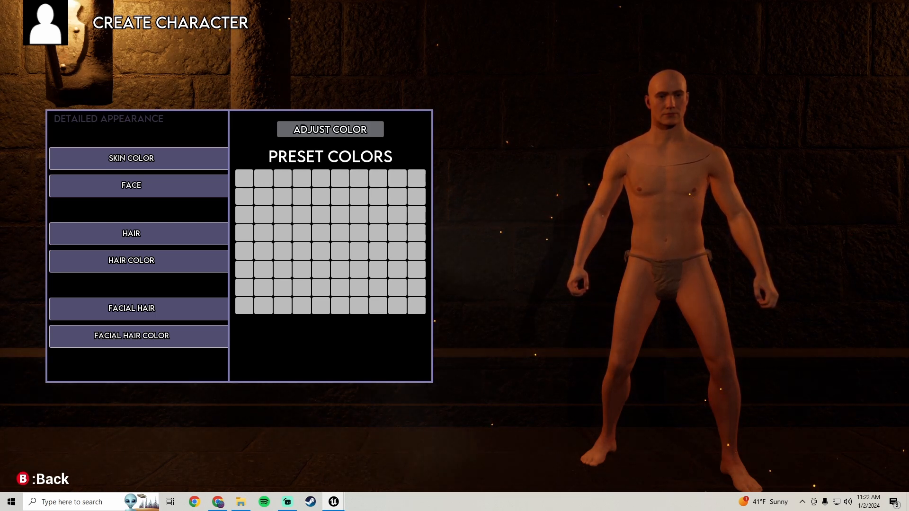